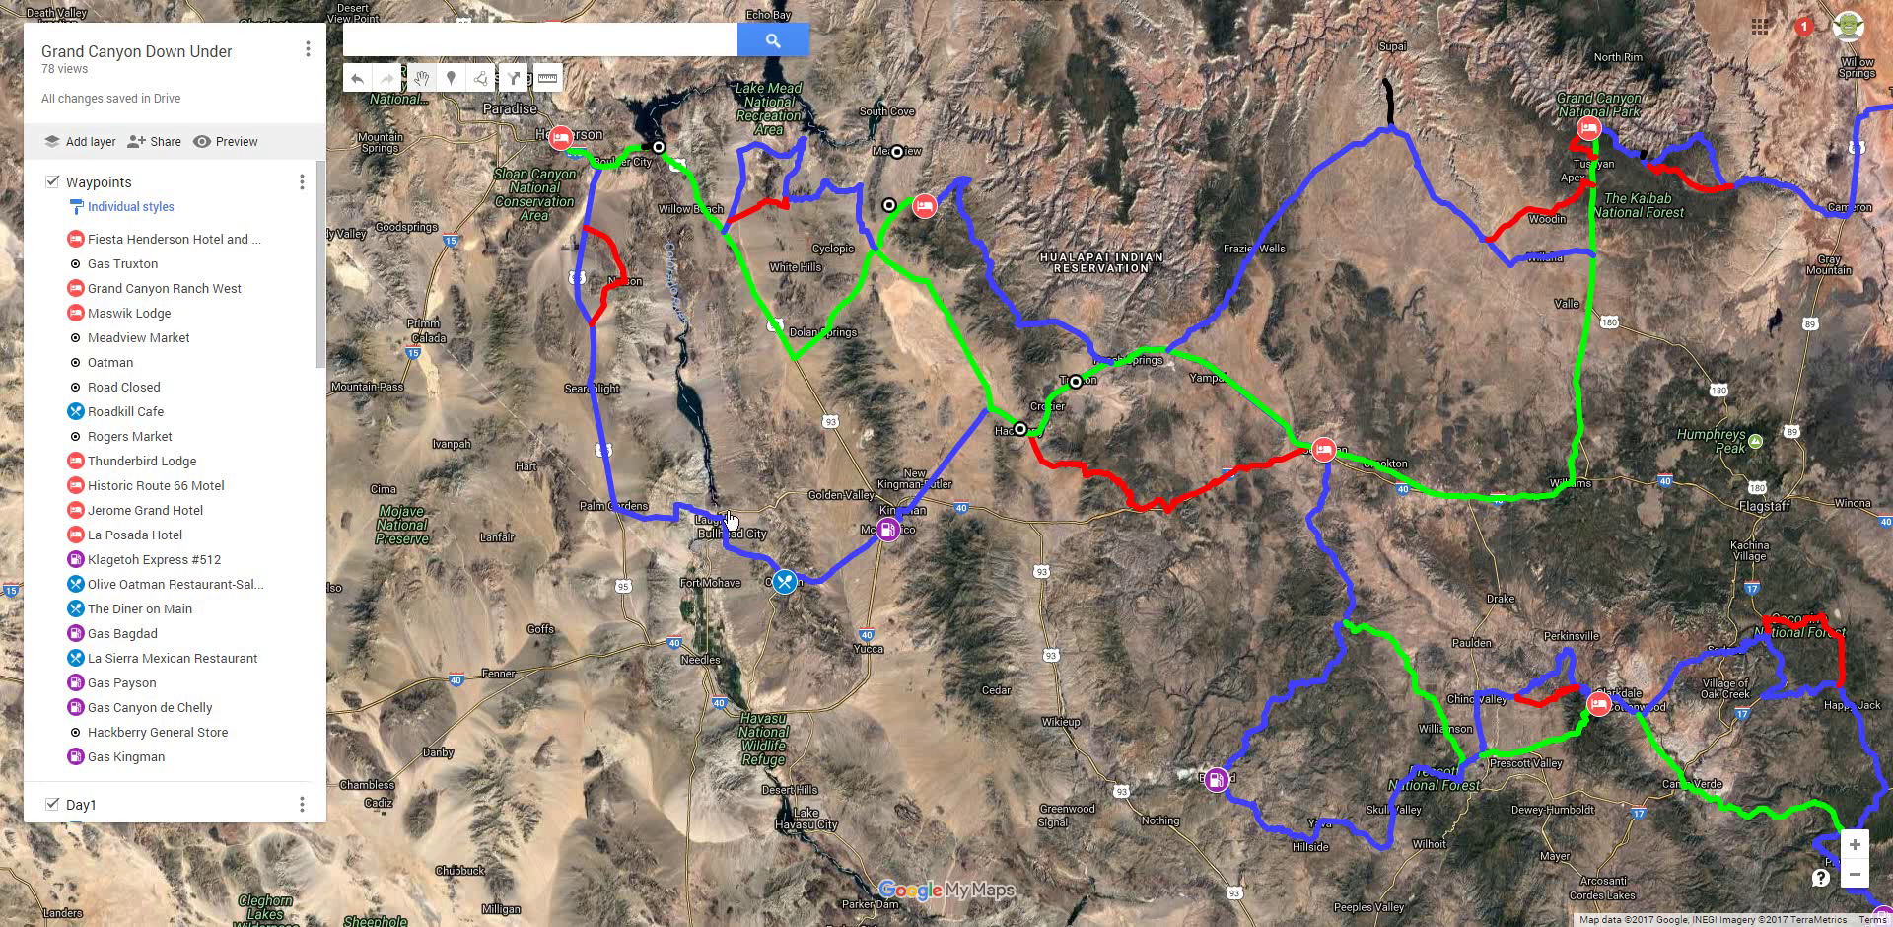
Hide the Waypoints layer from the map.
{"action": "scroll", "coordinate": [999, 585], "scroll_direction": "down", "scroll_amount": 1}
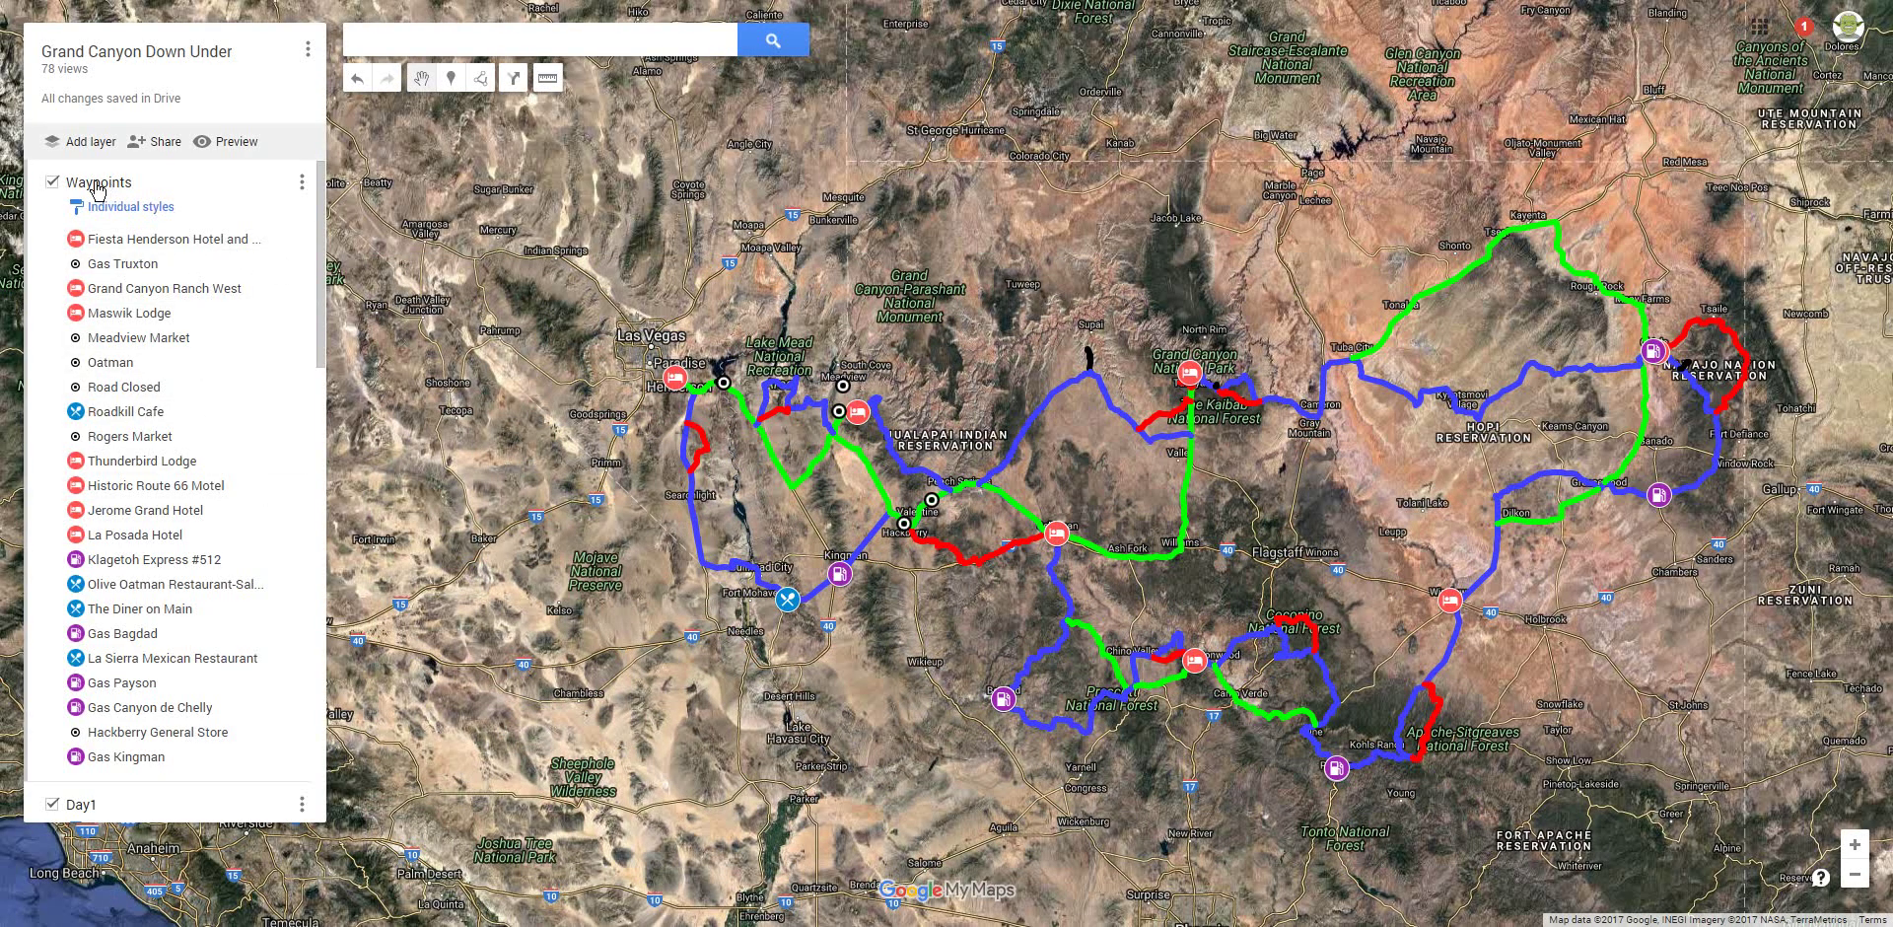
{"action": "left_click_drag", "start_coordinate": [321, 243], "coordinate": [342, 375]}
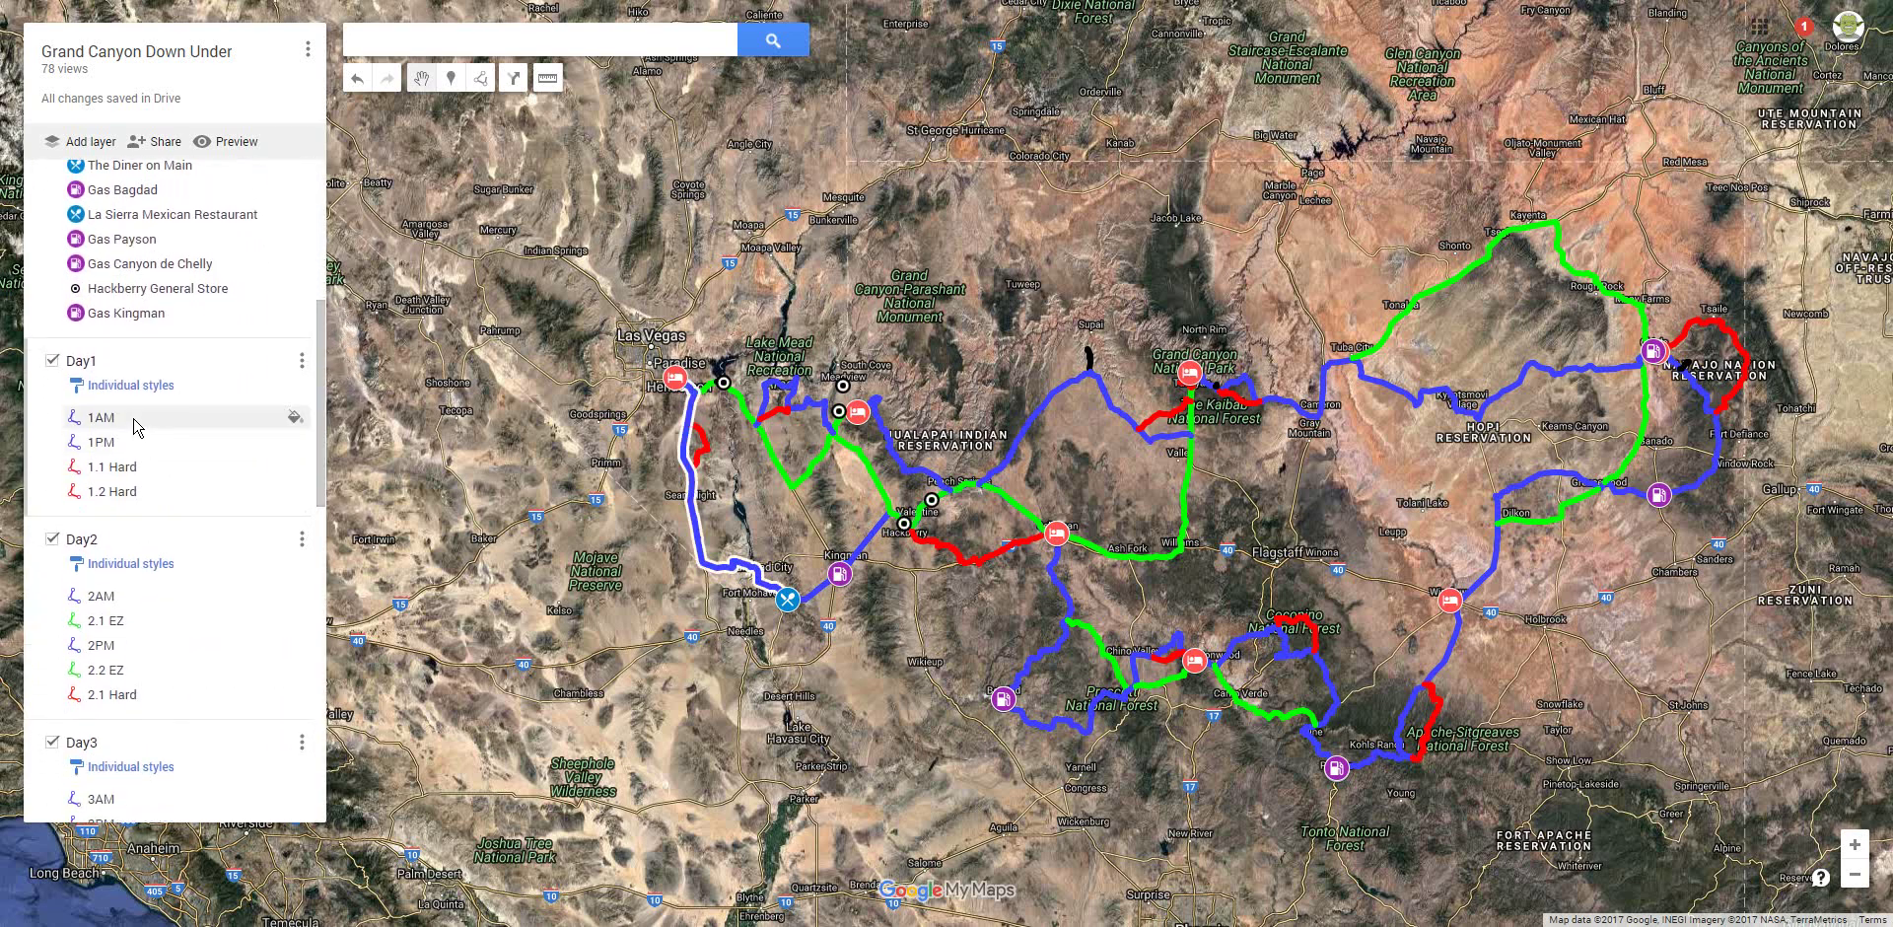
{"action": "left_click_drag", "start_coordinate": [322, 406], "coordinate": [212, 232]}
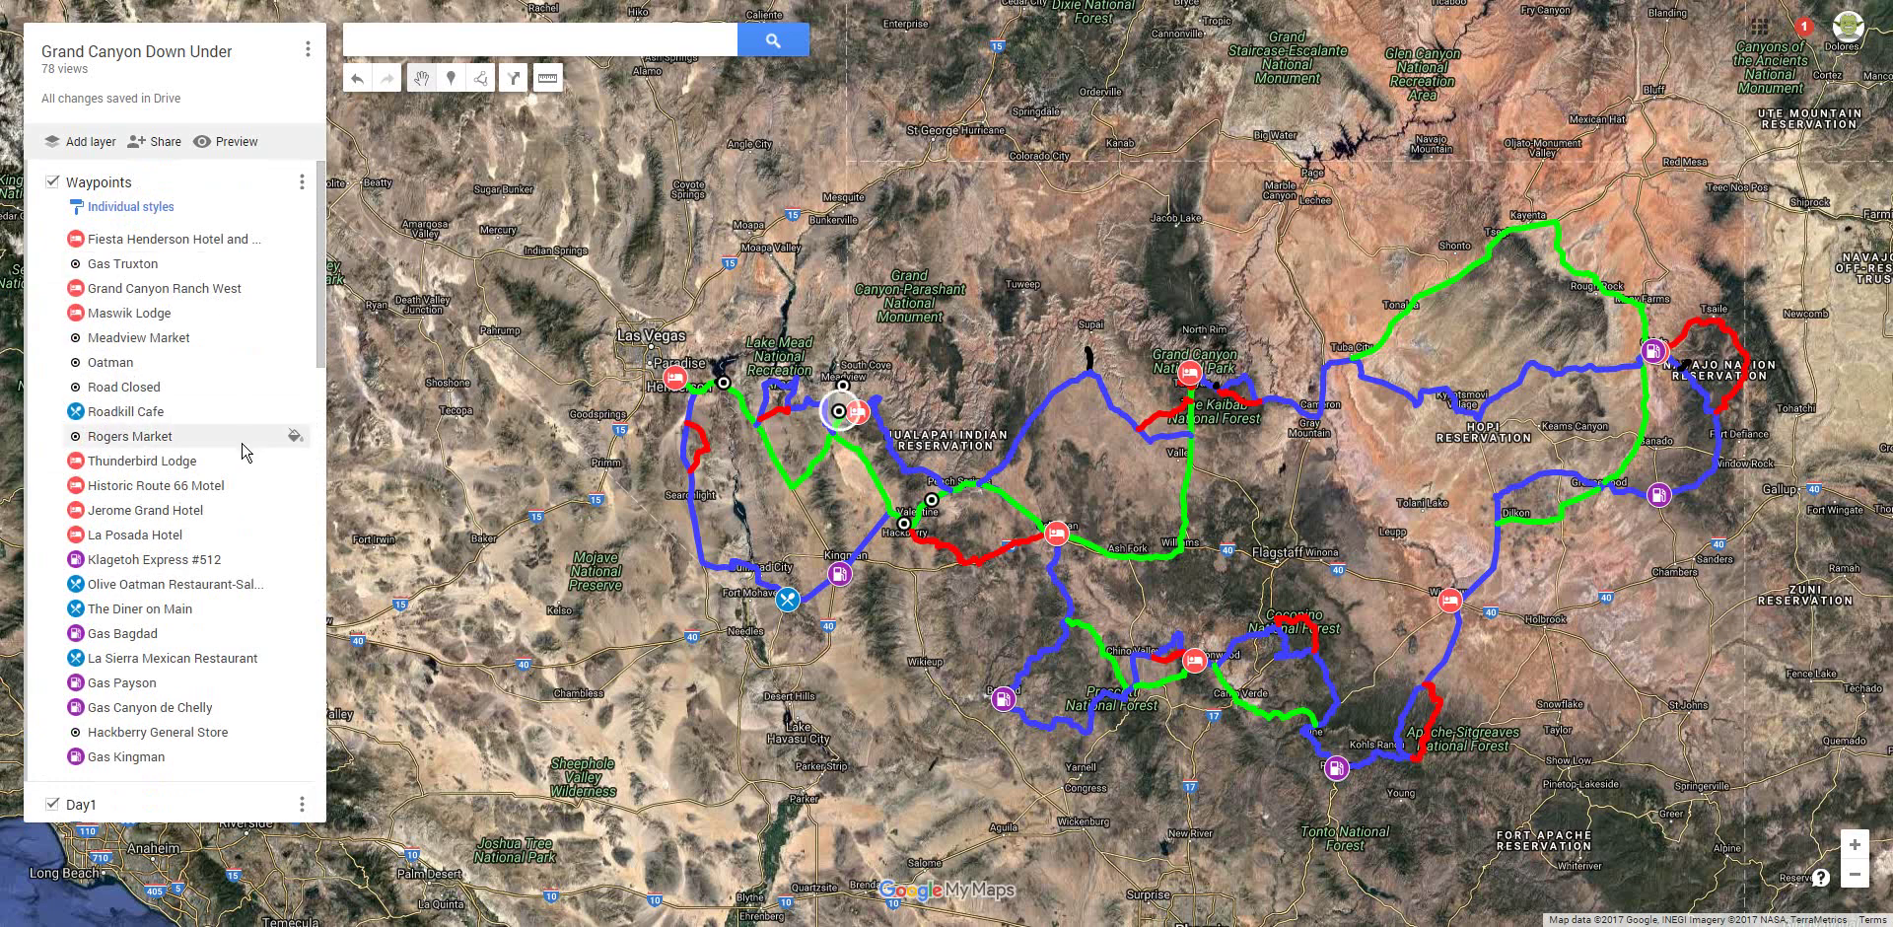
{"action": "scroll", "coordinate": [242, 443], "scroll_direction": "down", "scroll_amount": 10}
{"action": "scroll", "coordinate": [241, 454], "scroll_direction": "down", "scroll_amount": 5}
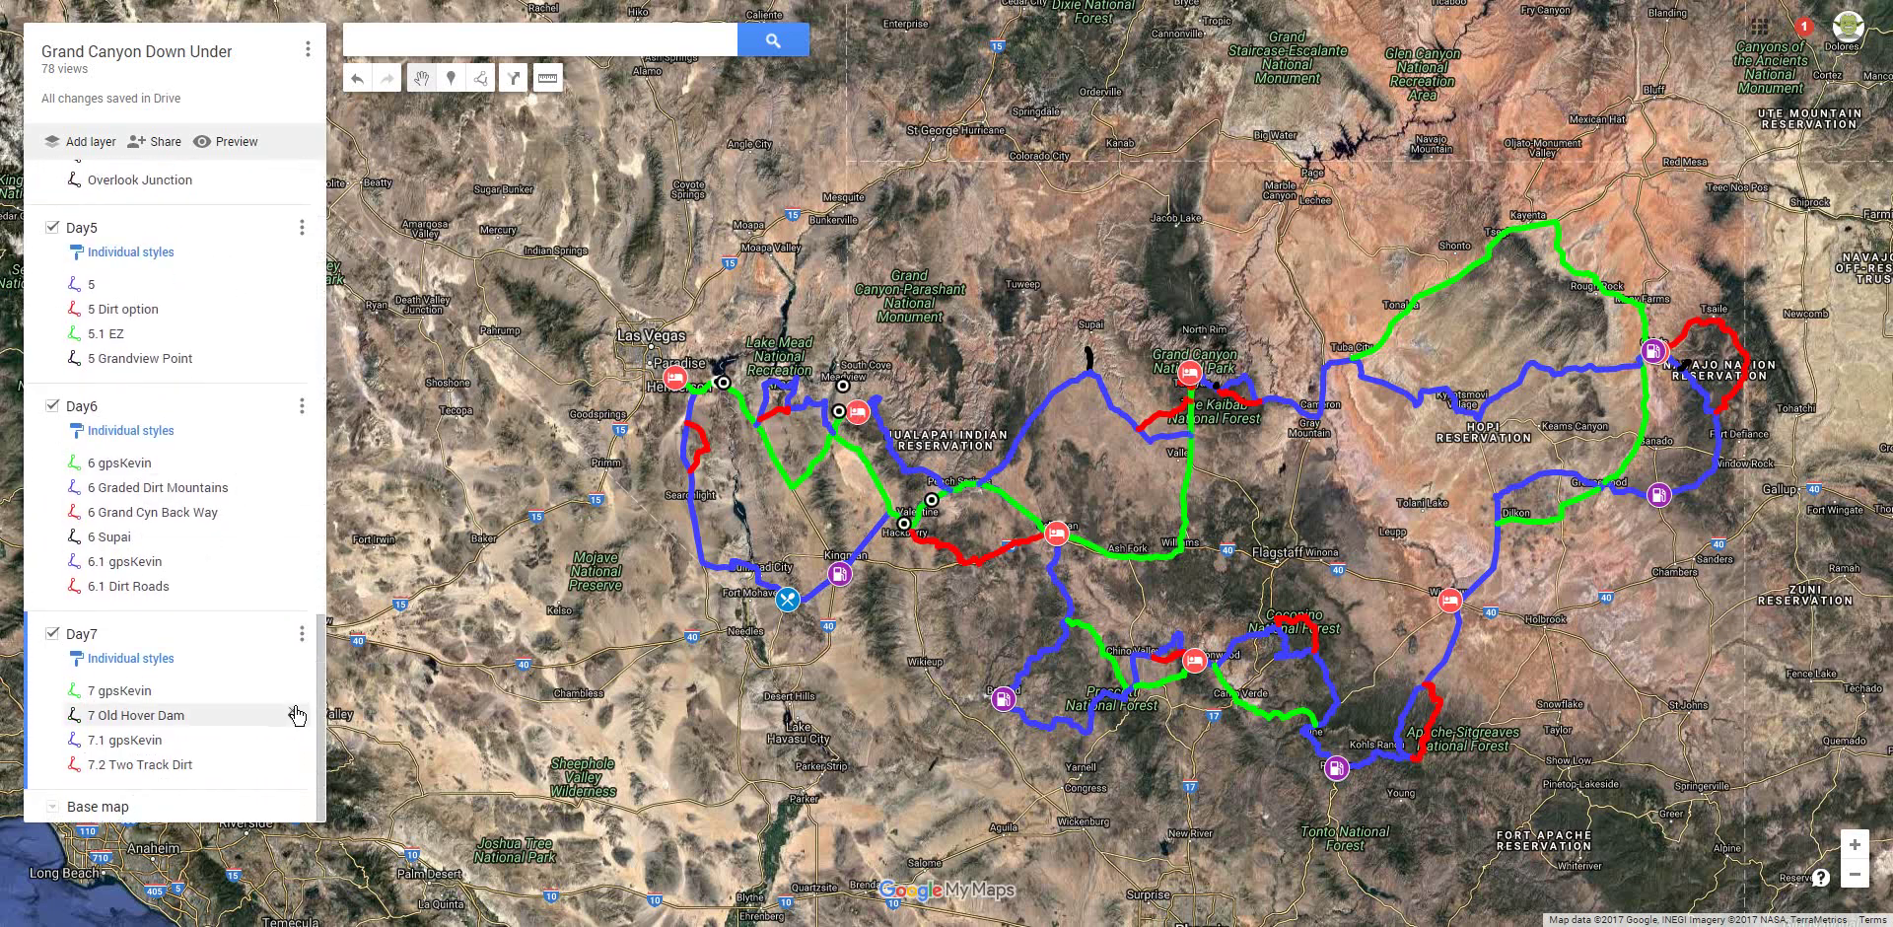
{"action": "left_click_drag", "start_coordinate": [321, 715], "coordinate": [351, 204]}
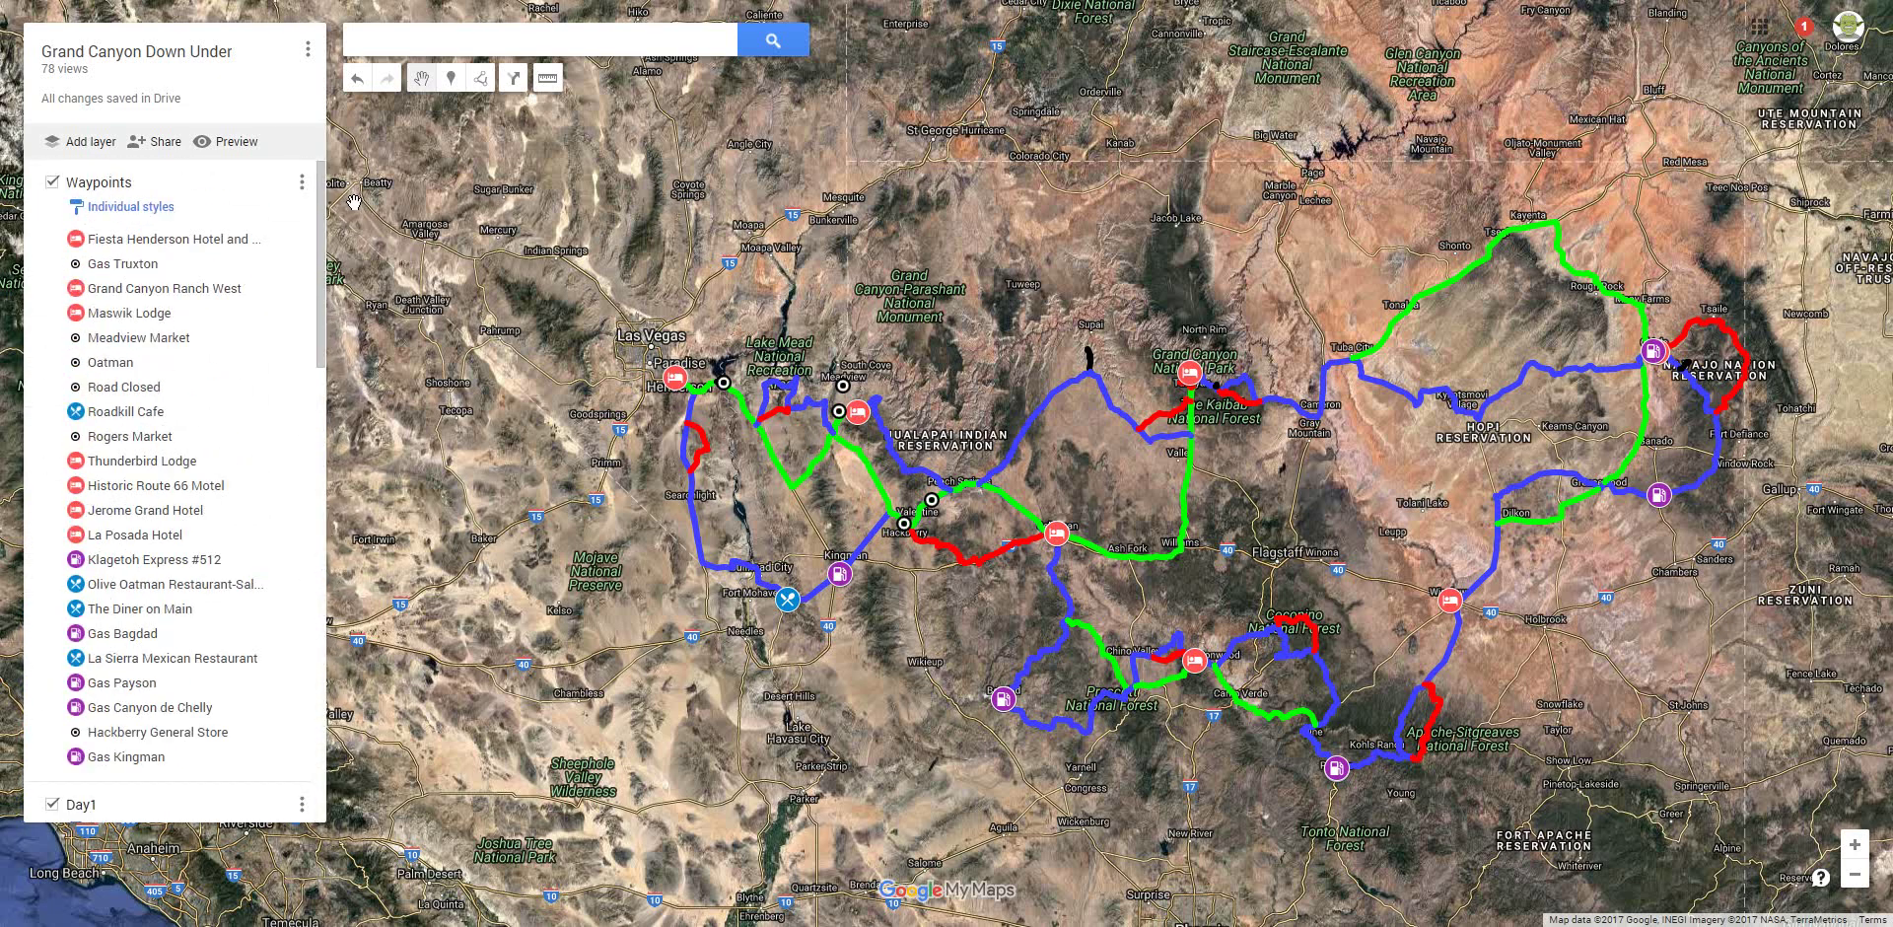
{"action": "left_click", "coordinate": [53, 184]}
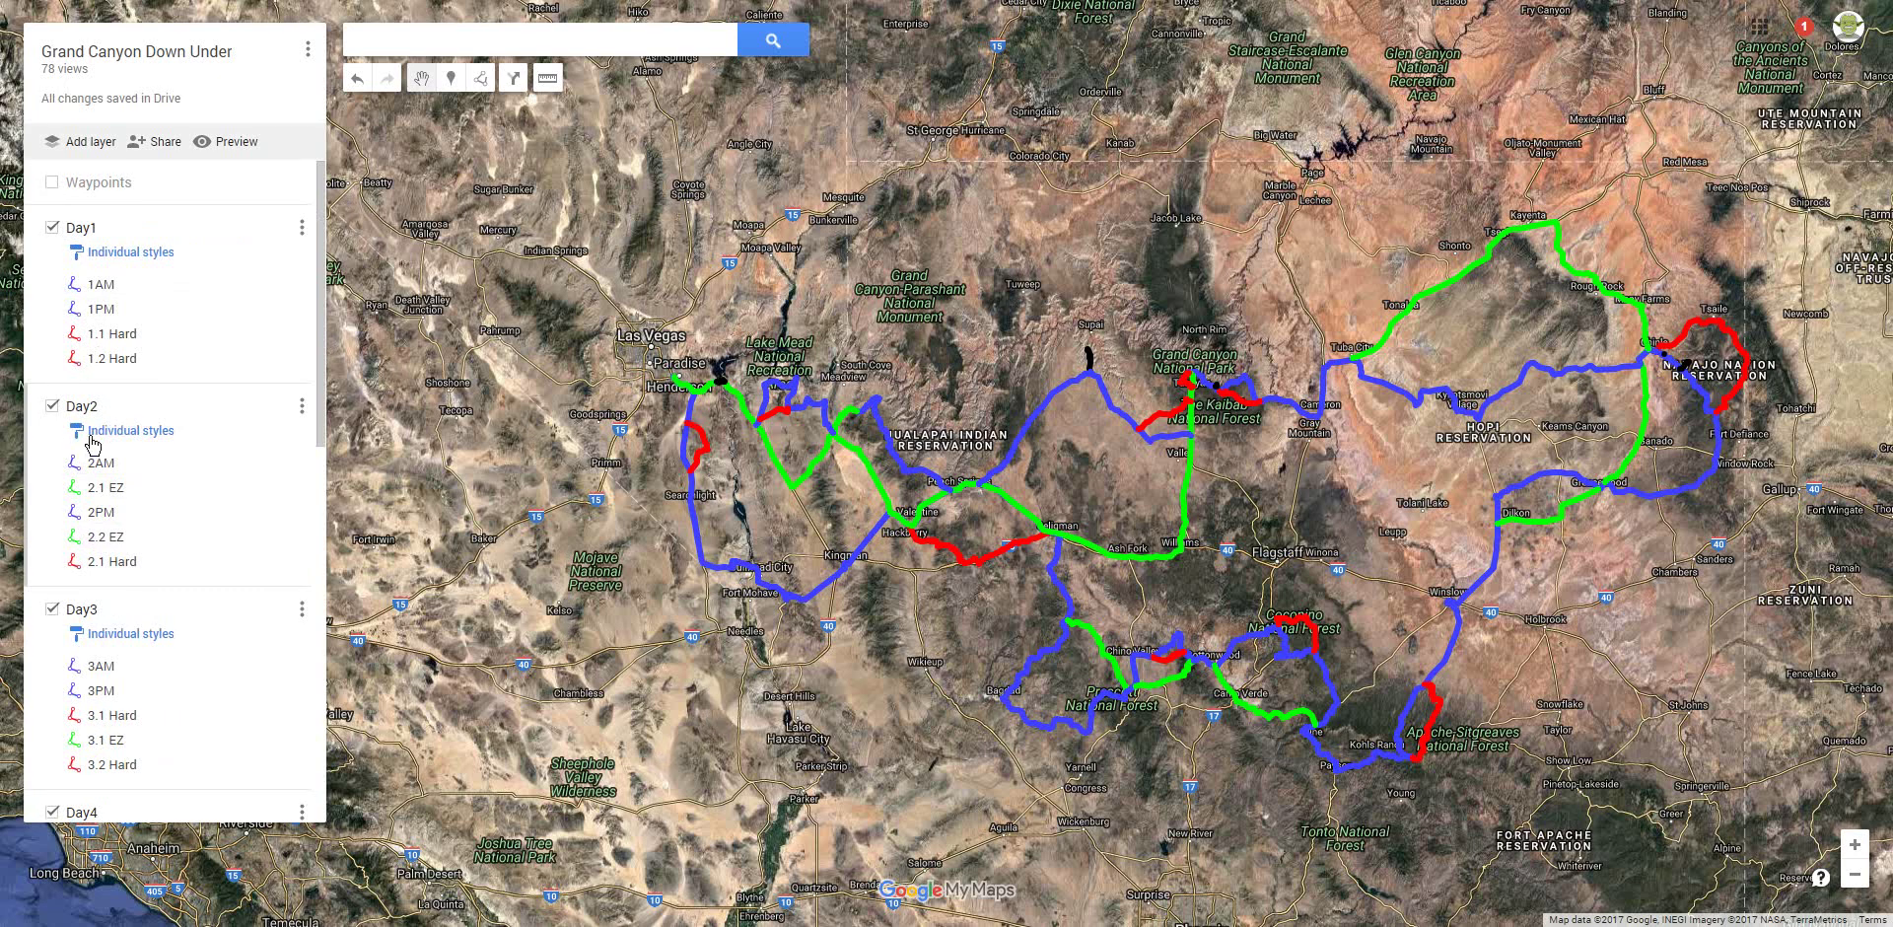
Hide the Day2 through Day7 layers, leaving only the Day1 routes visible.
{"action": "left_click", "coordinate": [50, 406]}
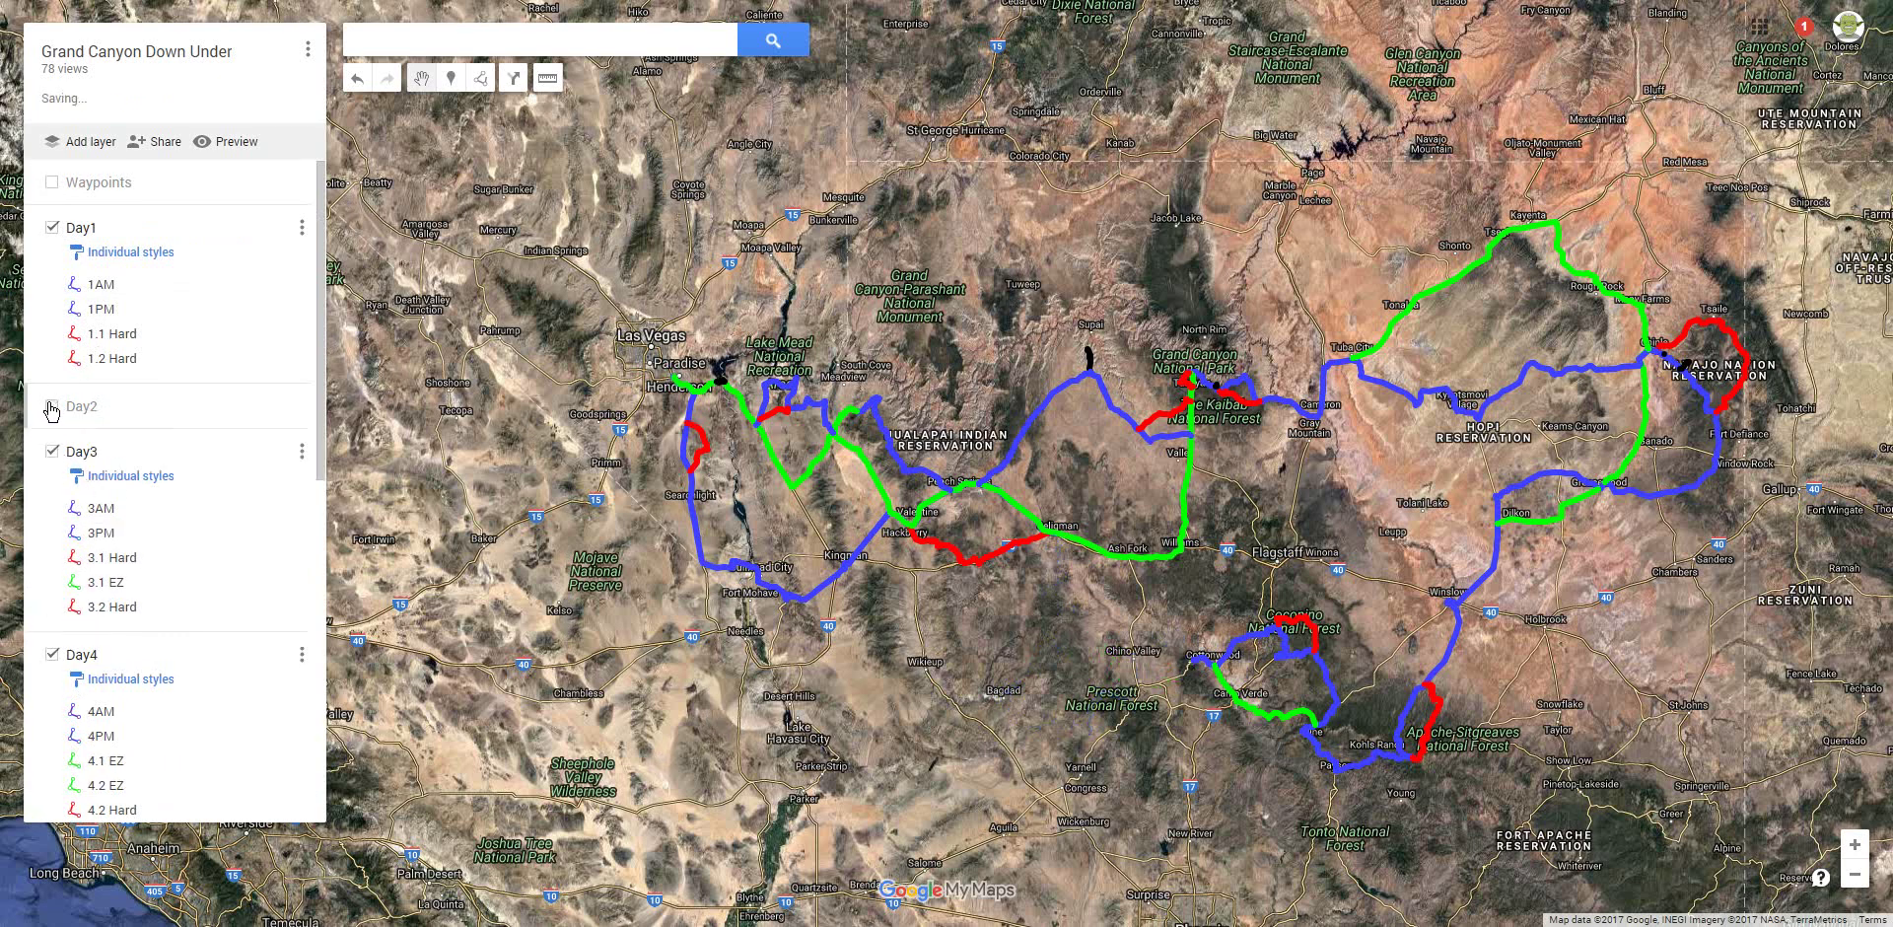
{"action": "left_click", "coordinate": [52, 453]}
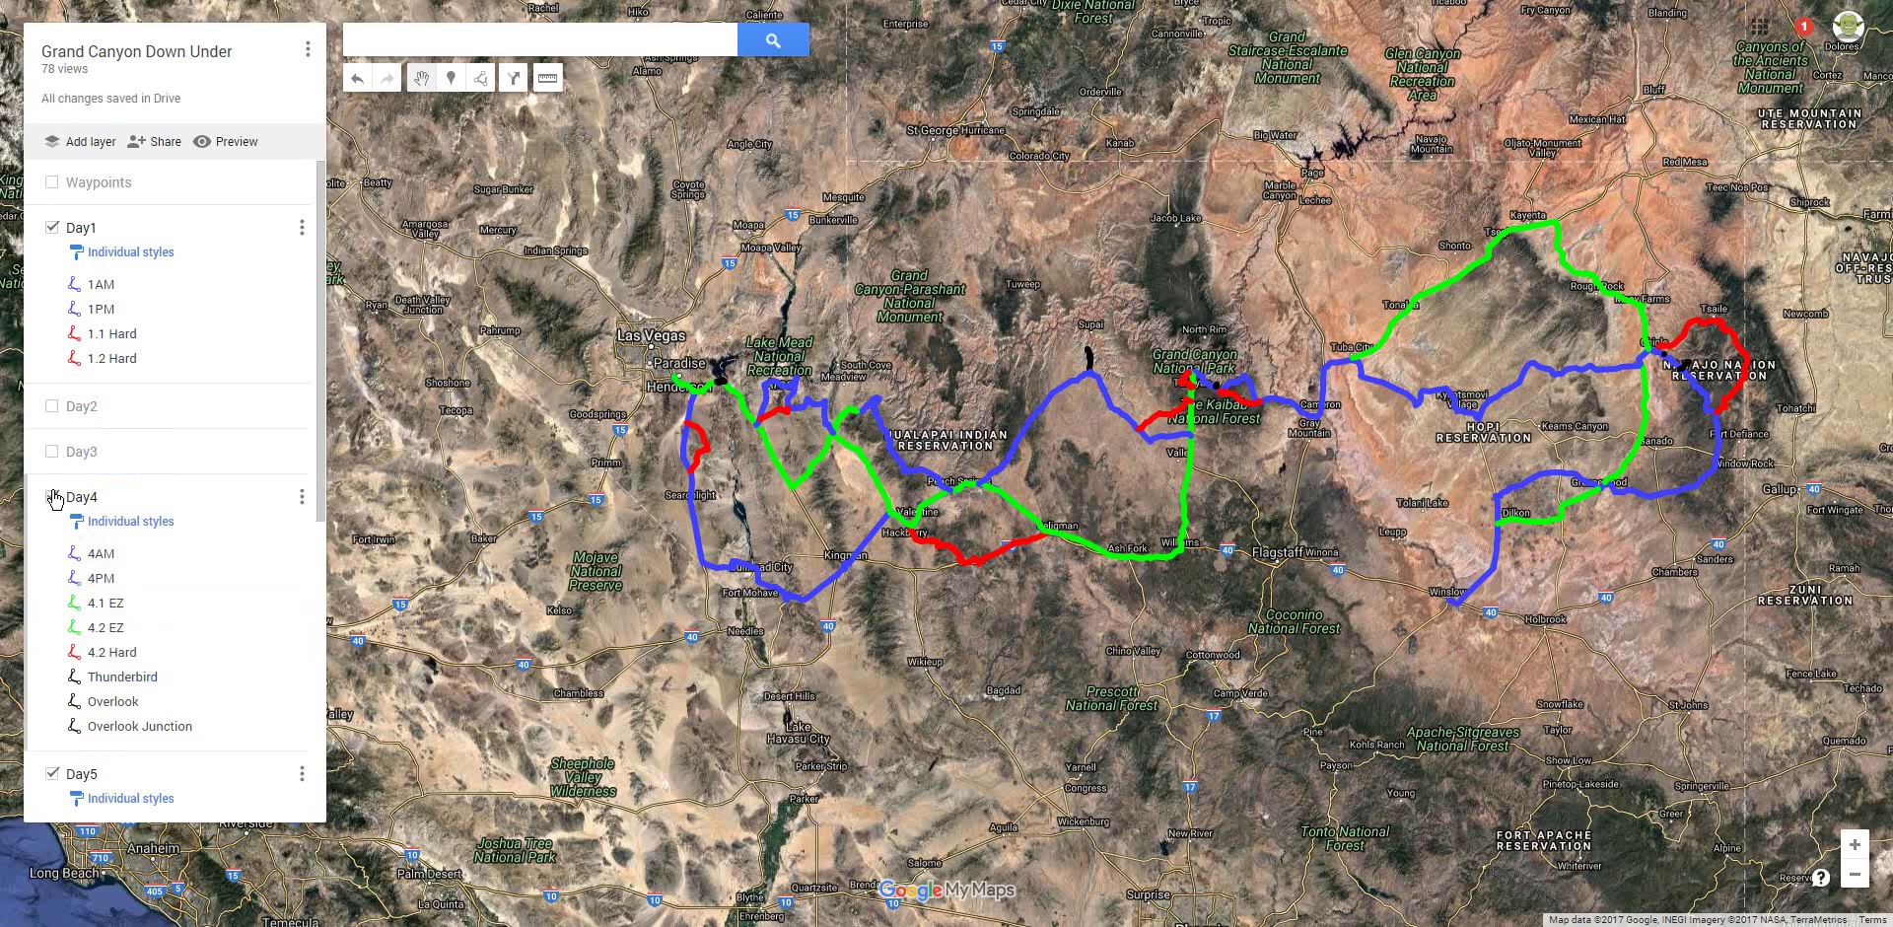
{"action": "left_click", "coordinate": [52, 498]}
{"action": "left_click", "coordinate": [51, 543]}
{"action": "left_click", "coordinate": [50, 589]}
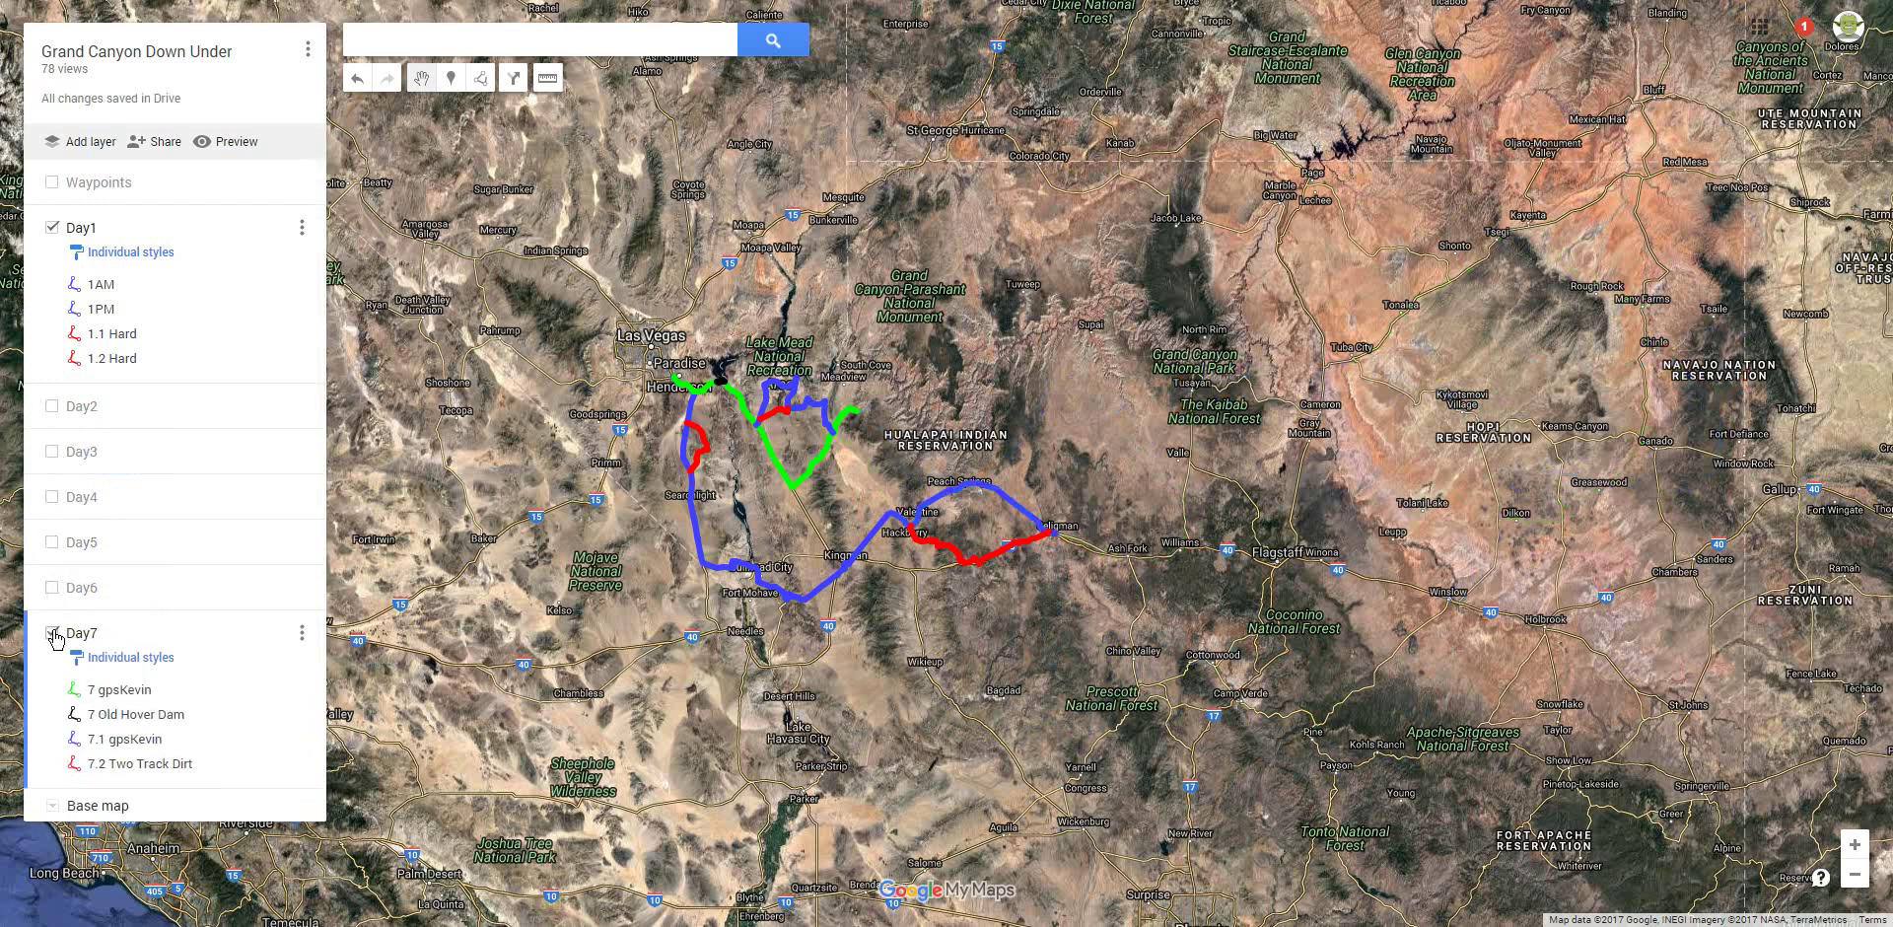
{"action": "left_click", "coordinate": [52, 634]}
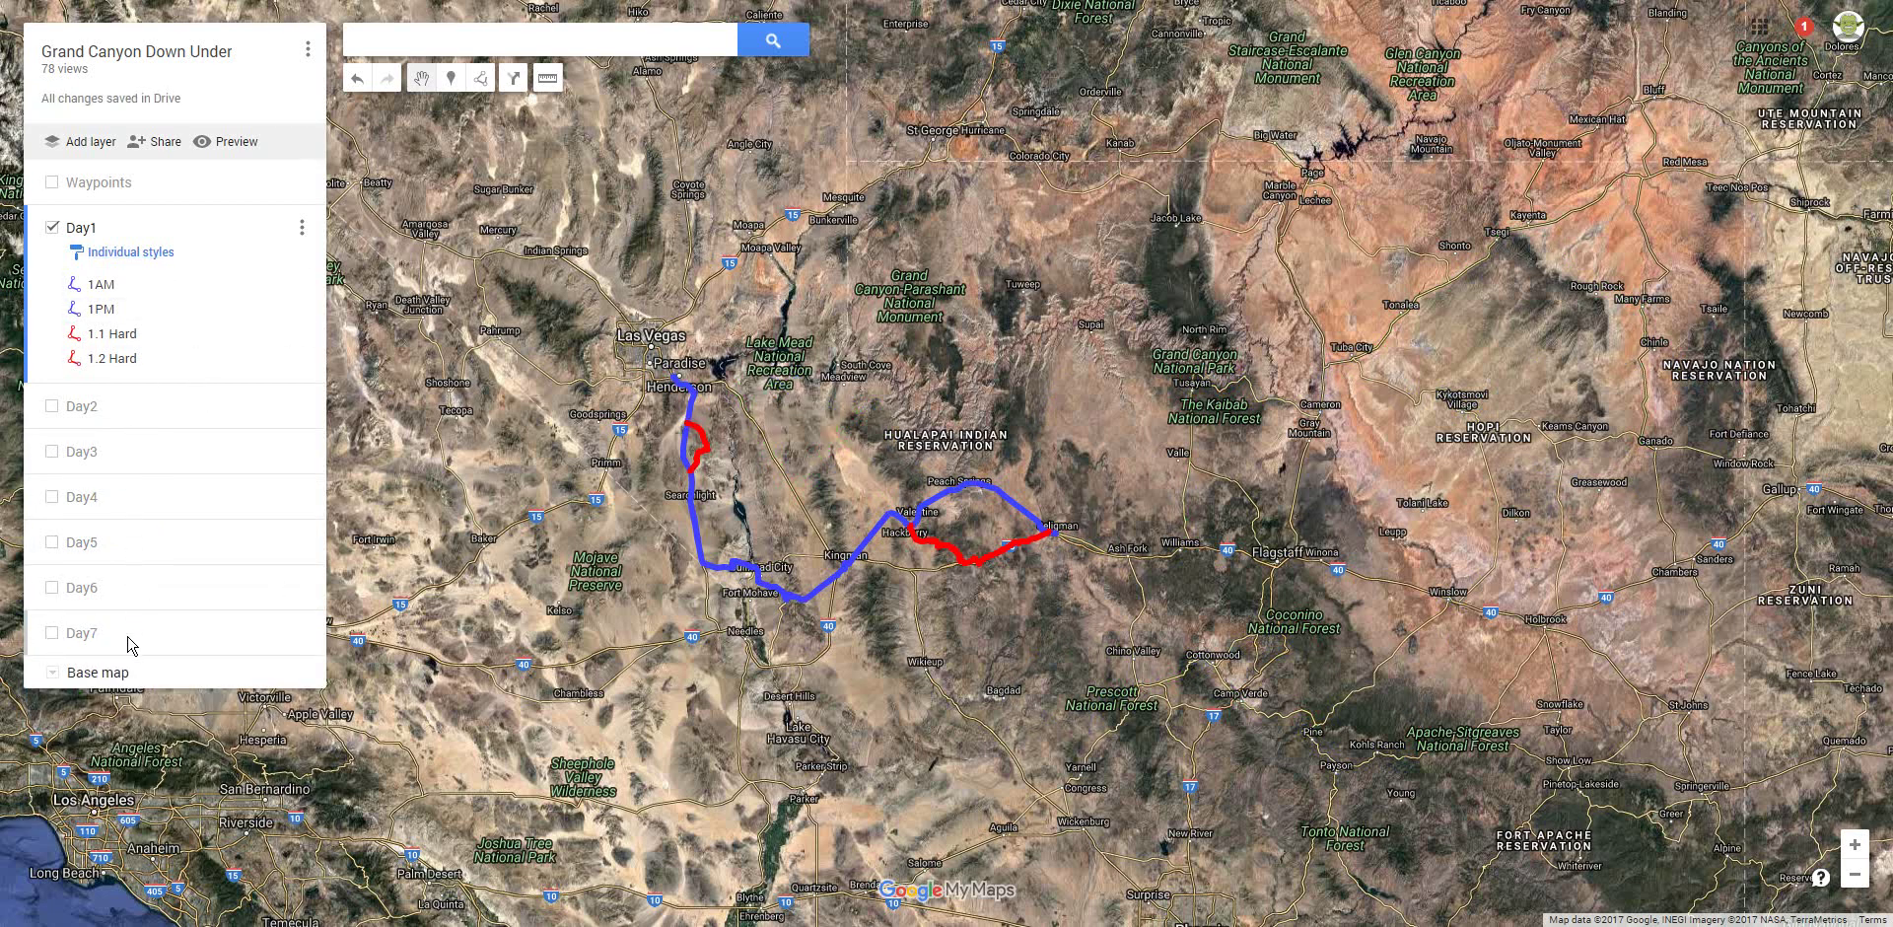
Try the Map base map, then switch back to Satellite imagery.
{"action": "left_click", "coordinate": [53, 672]}
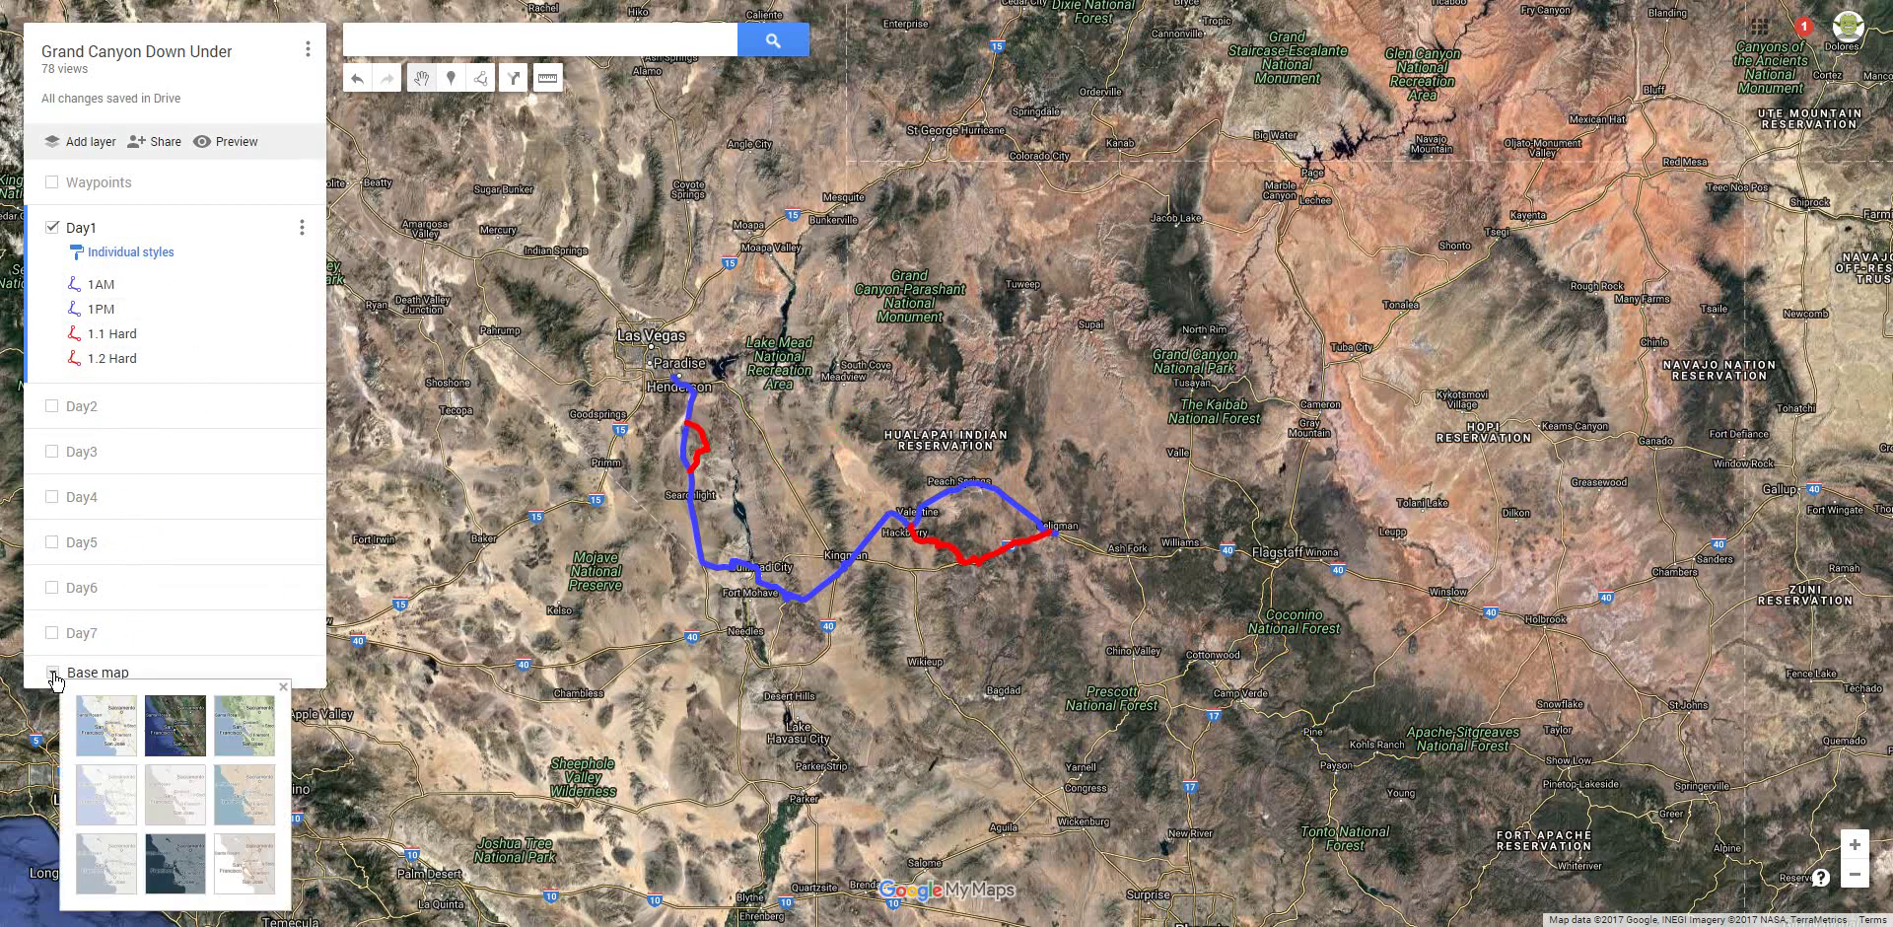
{"action": "left_click", "coordinate": [91, 732]}
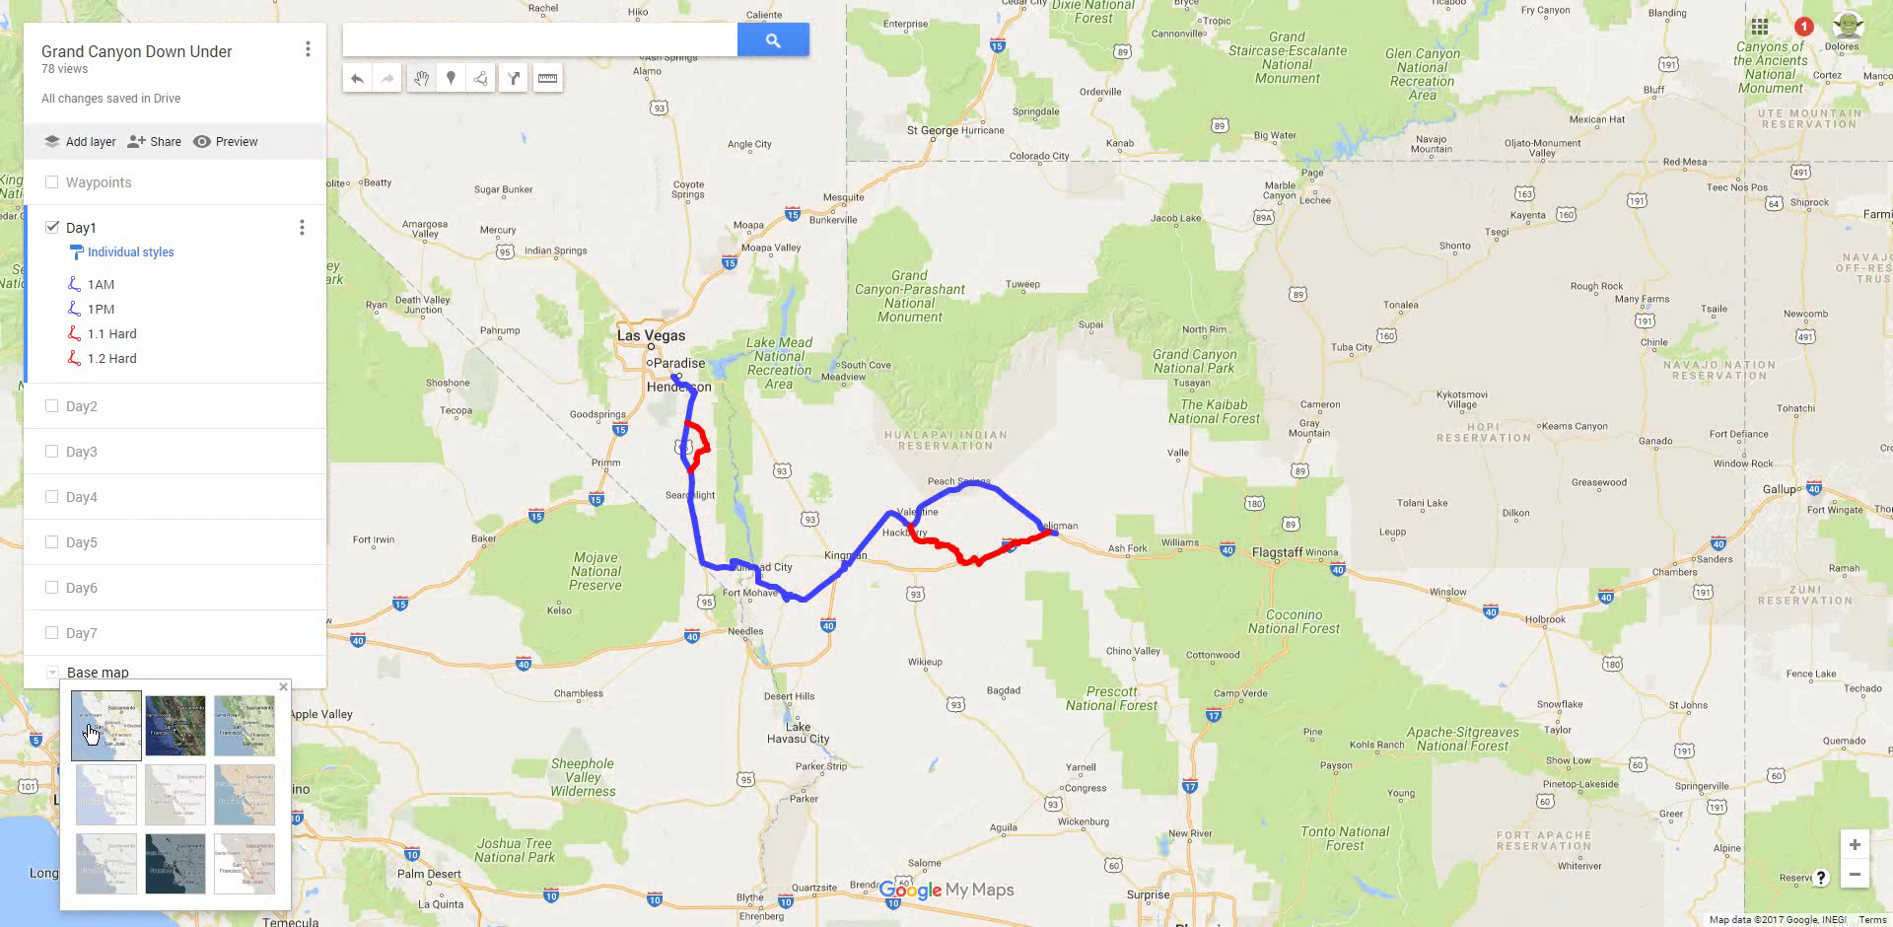
{"action": "left_click", "coordinate": [182, 730]}
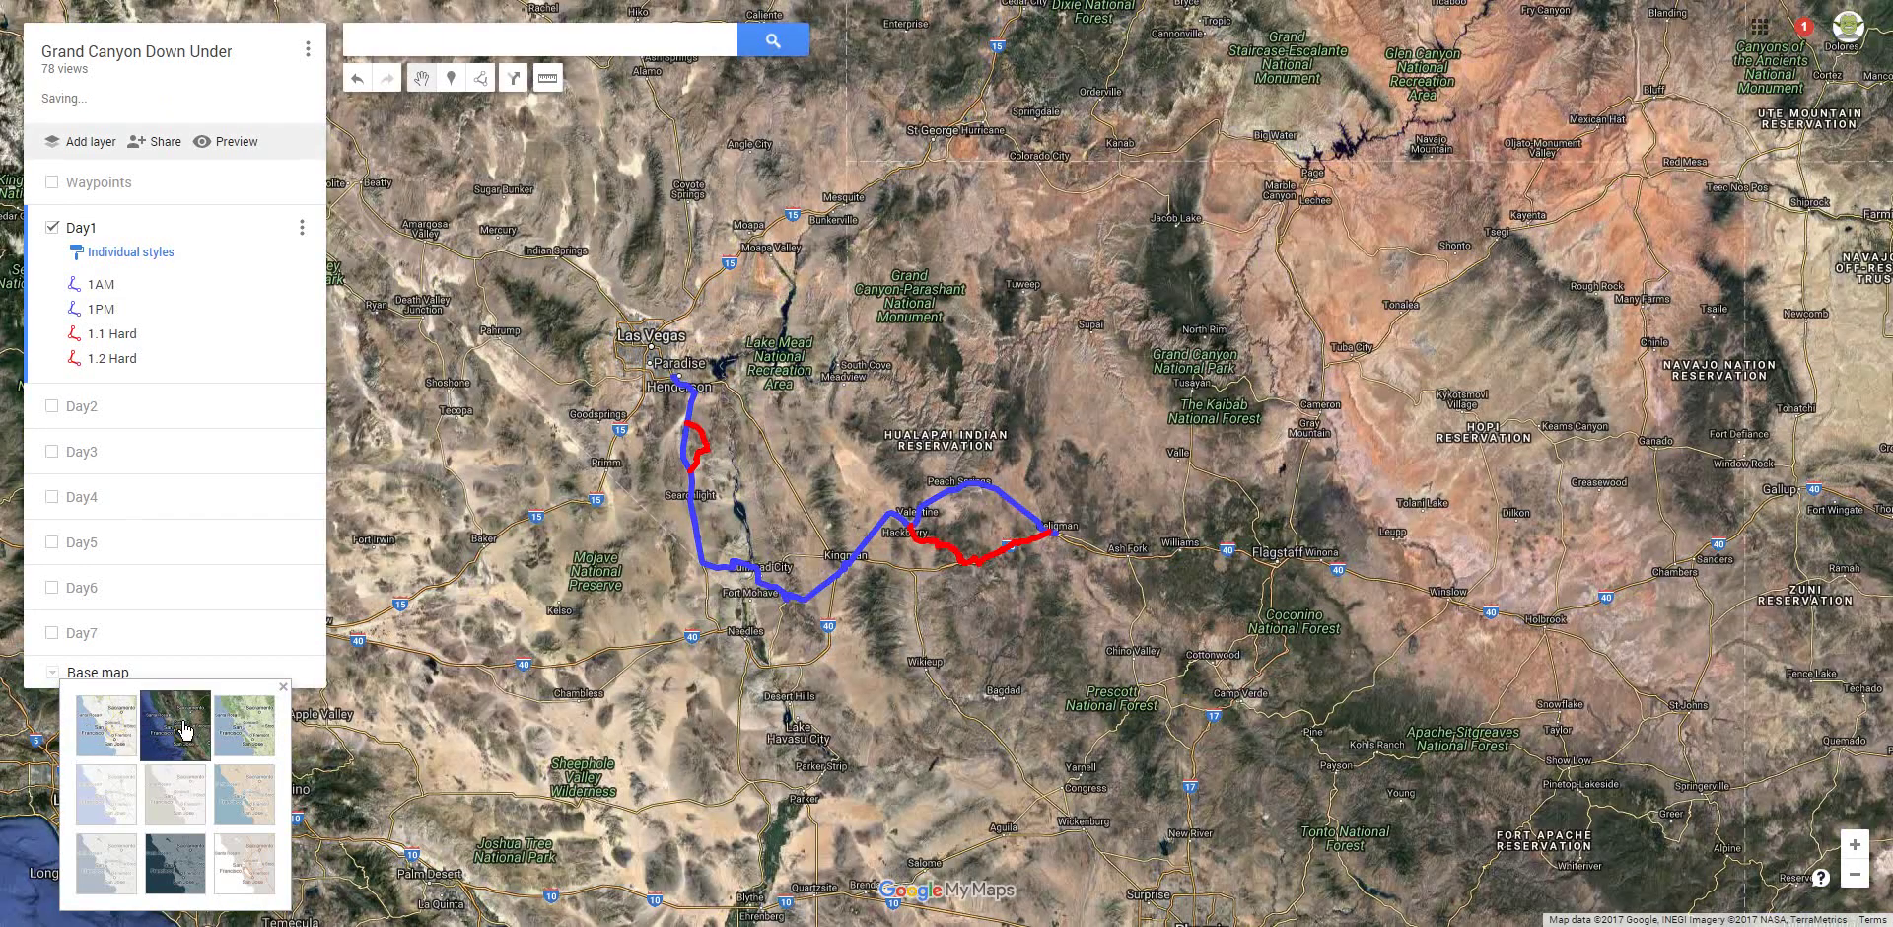
{"action": "left_click", "coordinate": [284, 688]}
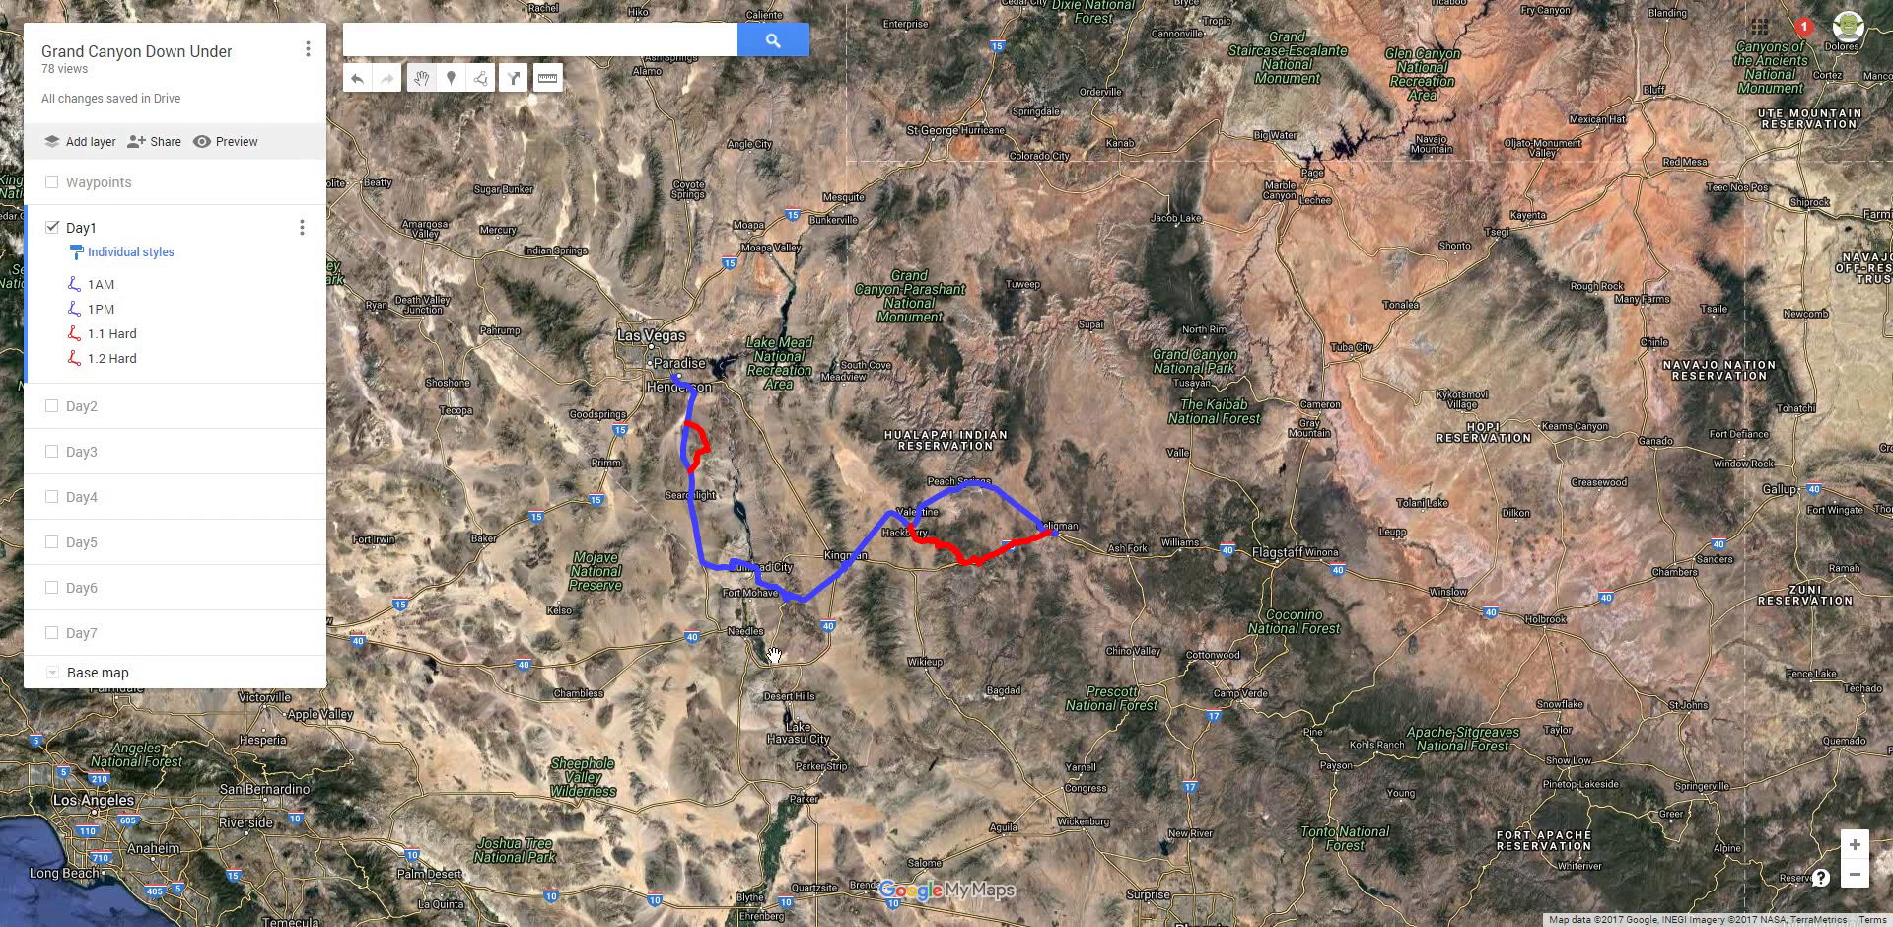
Zoom and pan to the desert washes north of the route near Oatman and Gold Road Mine.
{"action": "scroll", "coordinate": [728, 613], "scroll_direction": "up", "scroll_amount": 1}
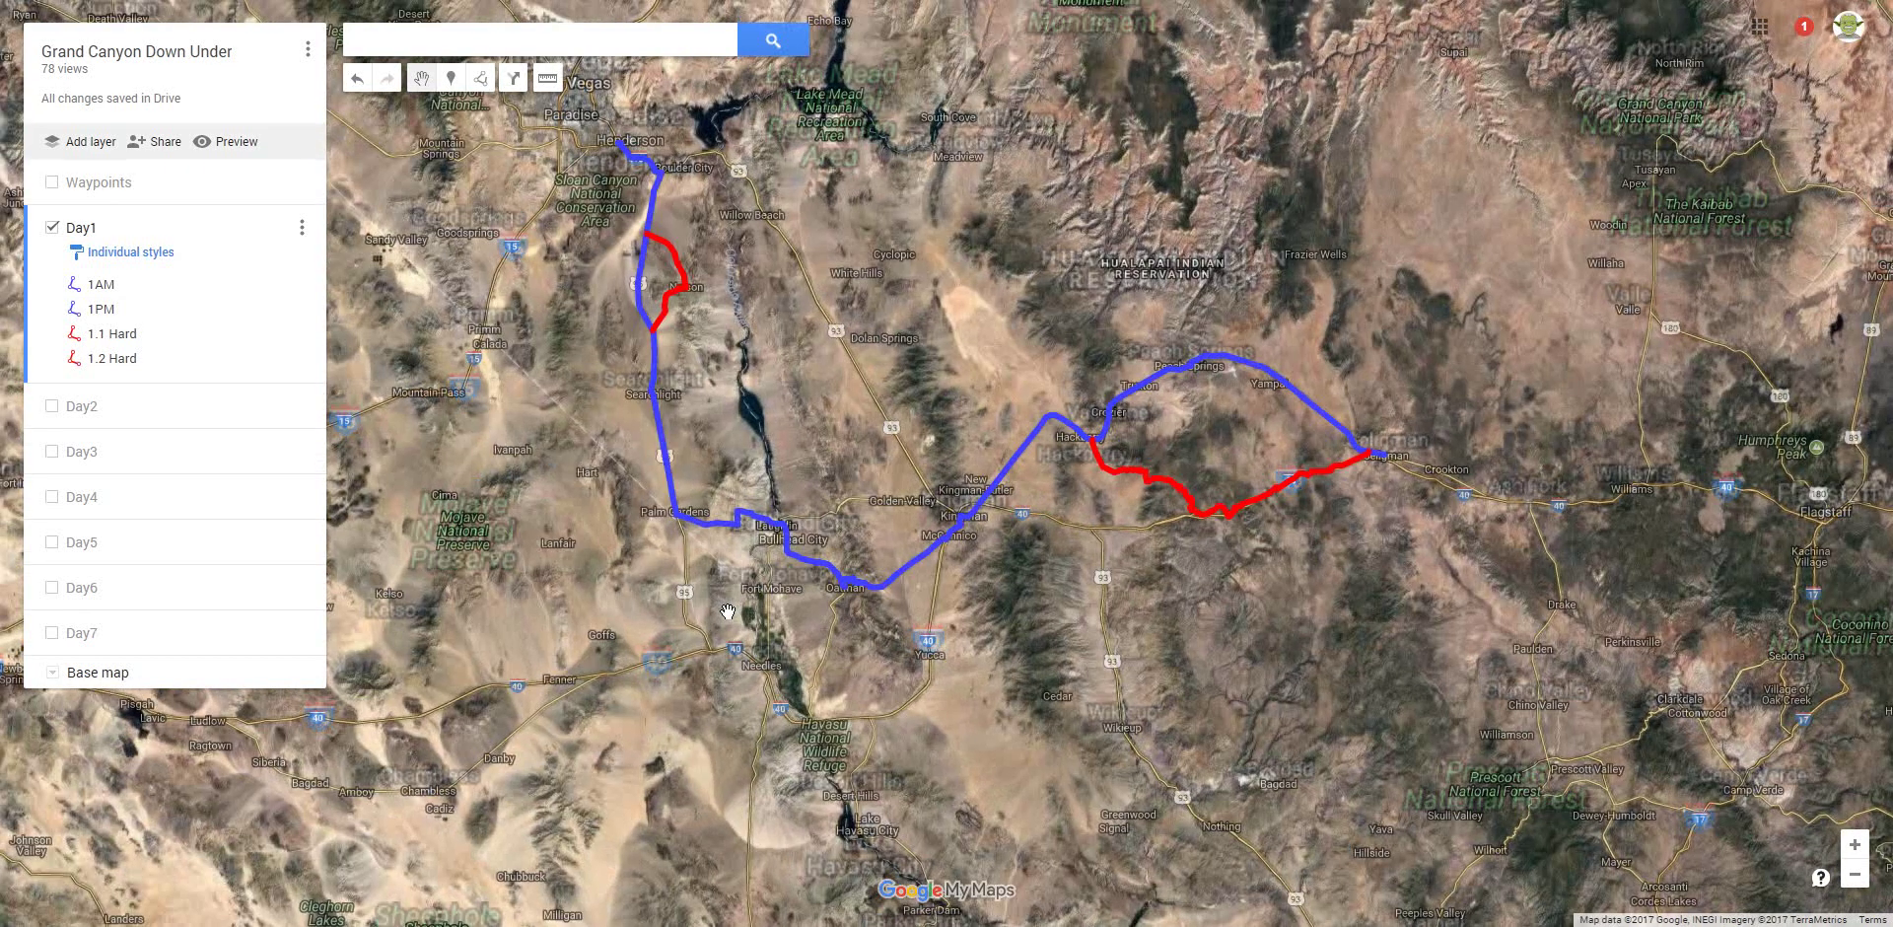
{"action": "scroll", "coordinate": [727, 612], "scroll_direction": "up", "scroll_amount": 1}
{"action": "left_click_drag", "start_coordinate": [981, 648], "coordinate": [695, 624]}
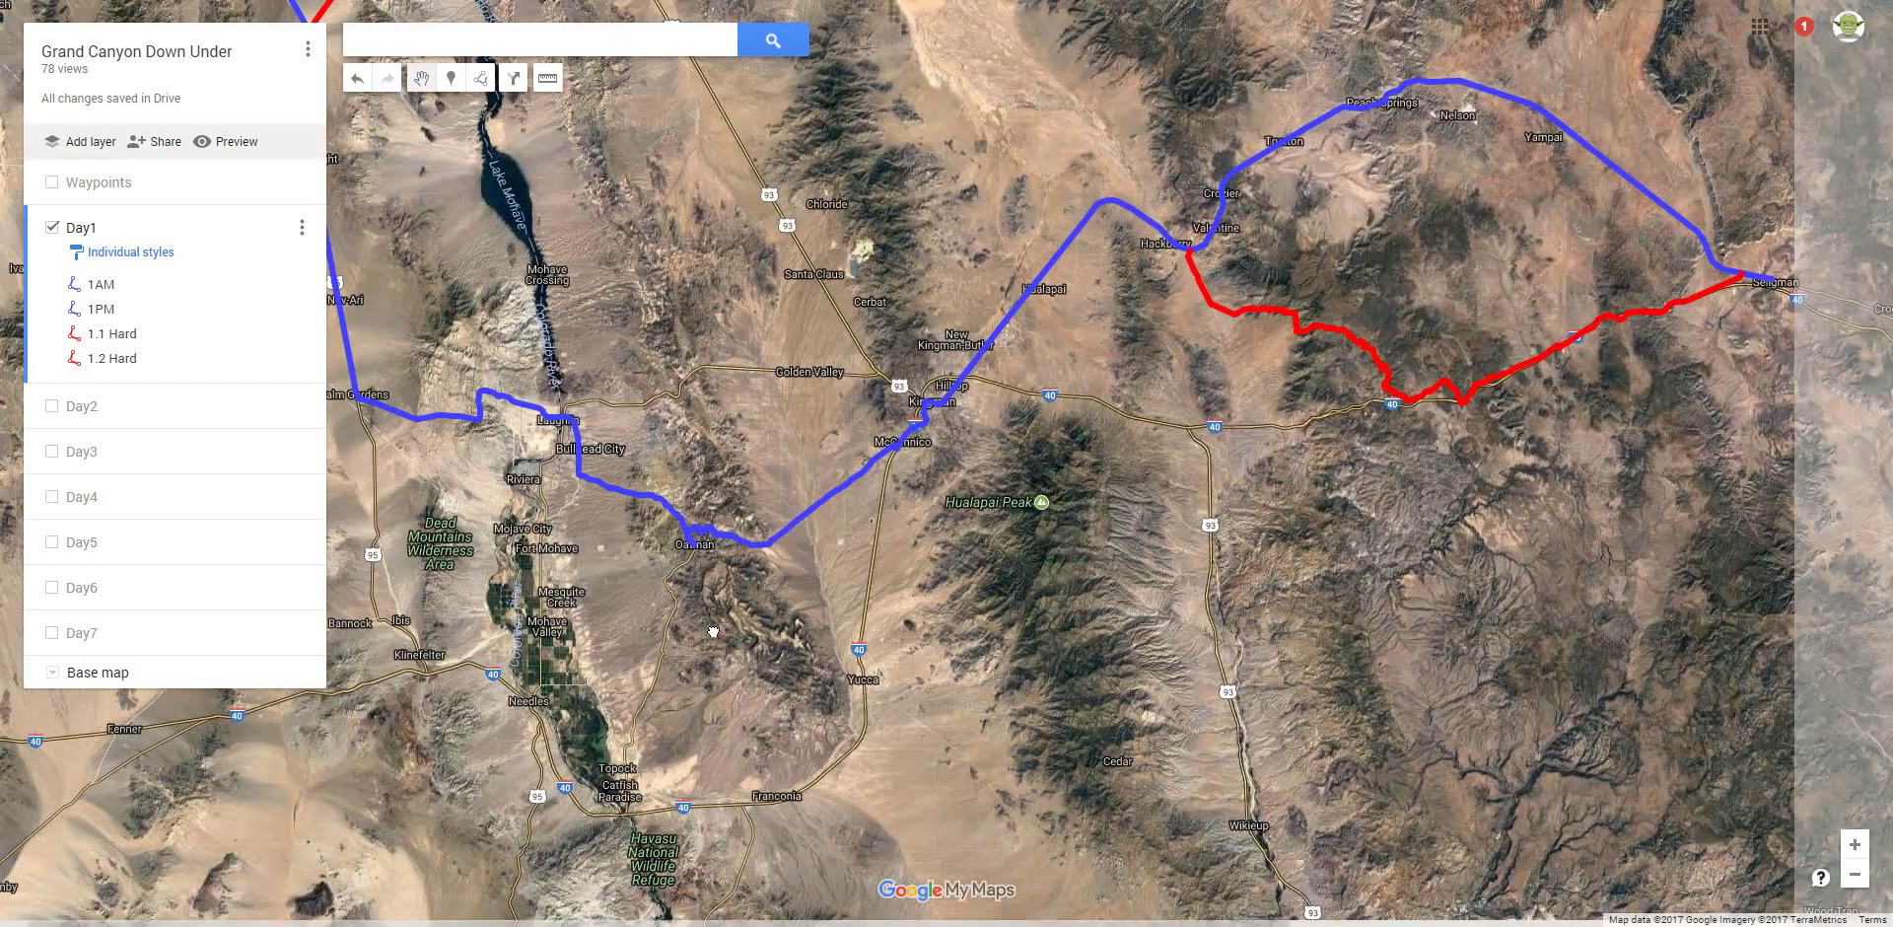
{"action": "scroll", "coordinate": [679, 539], "scroll_direction": "up", "scroll_amount": 2}
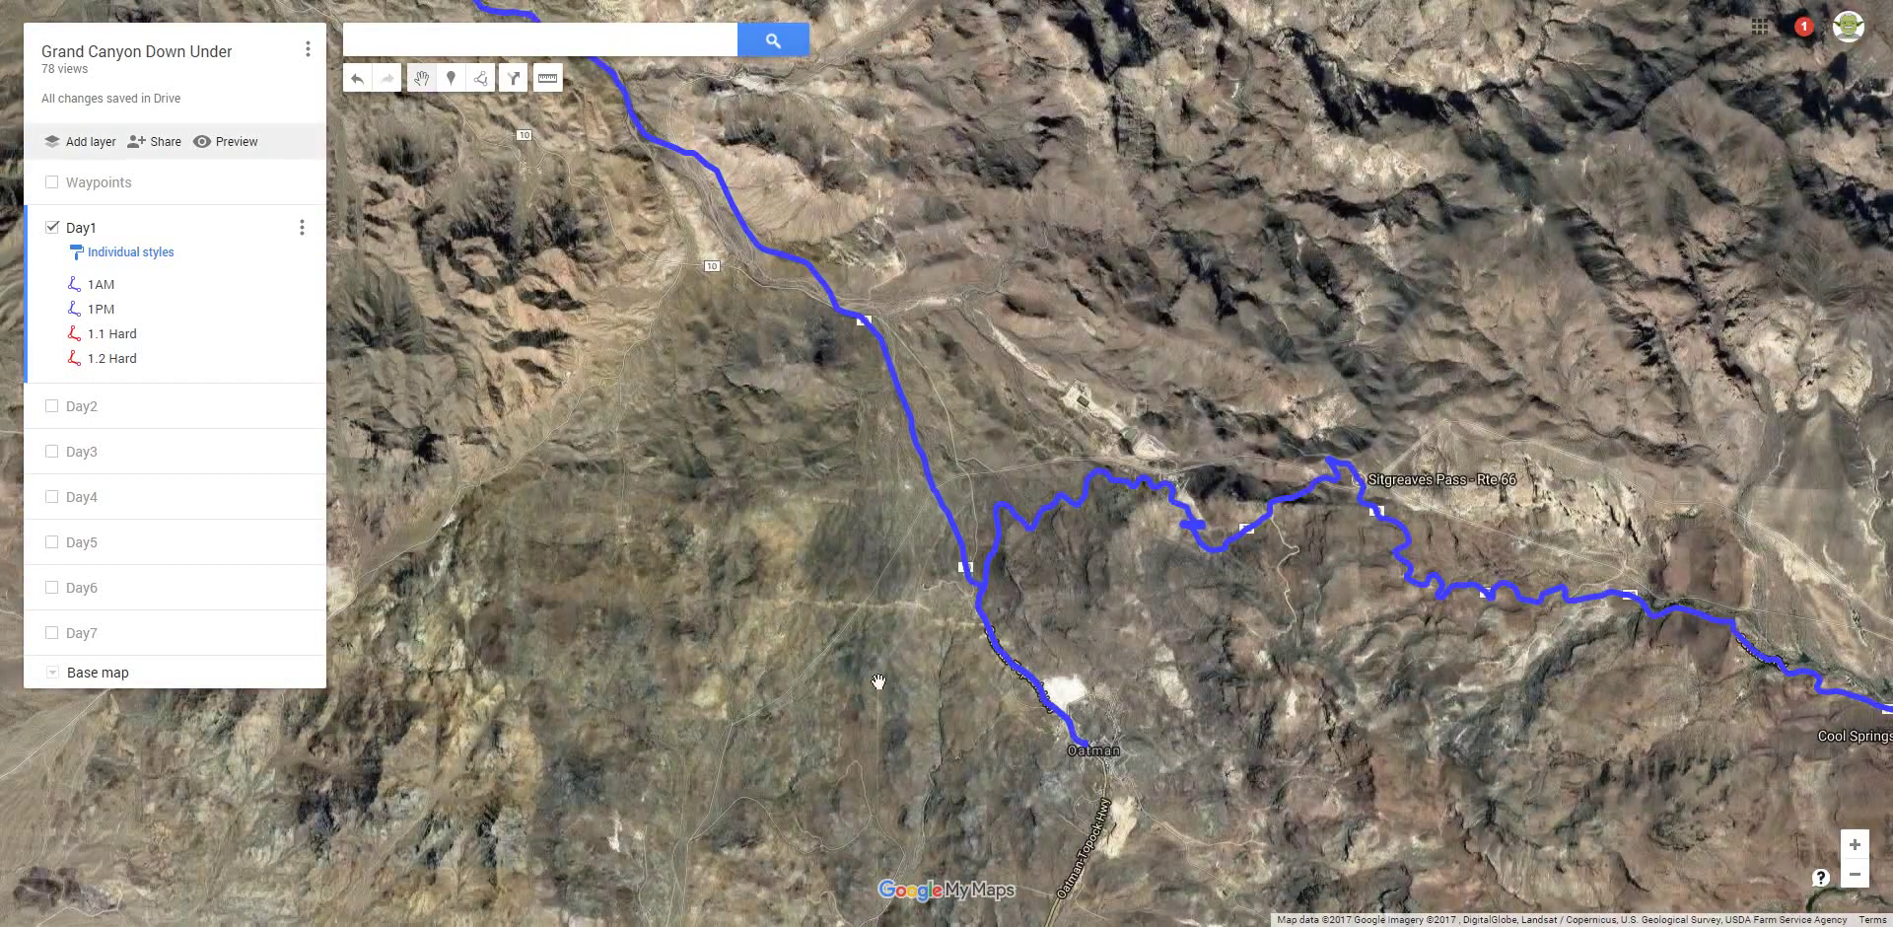
{"action": "scroll", "coordinate": [916, 552], "scroll_direction": "up", "scroll_amount": 1}
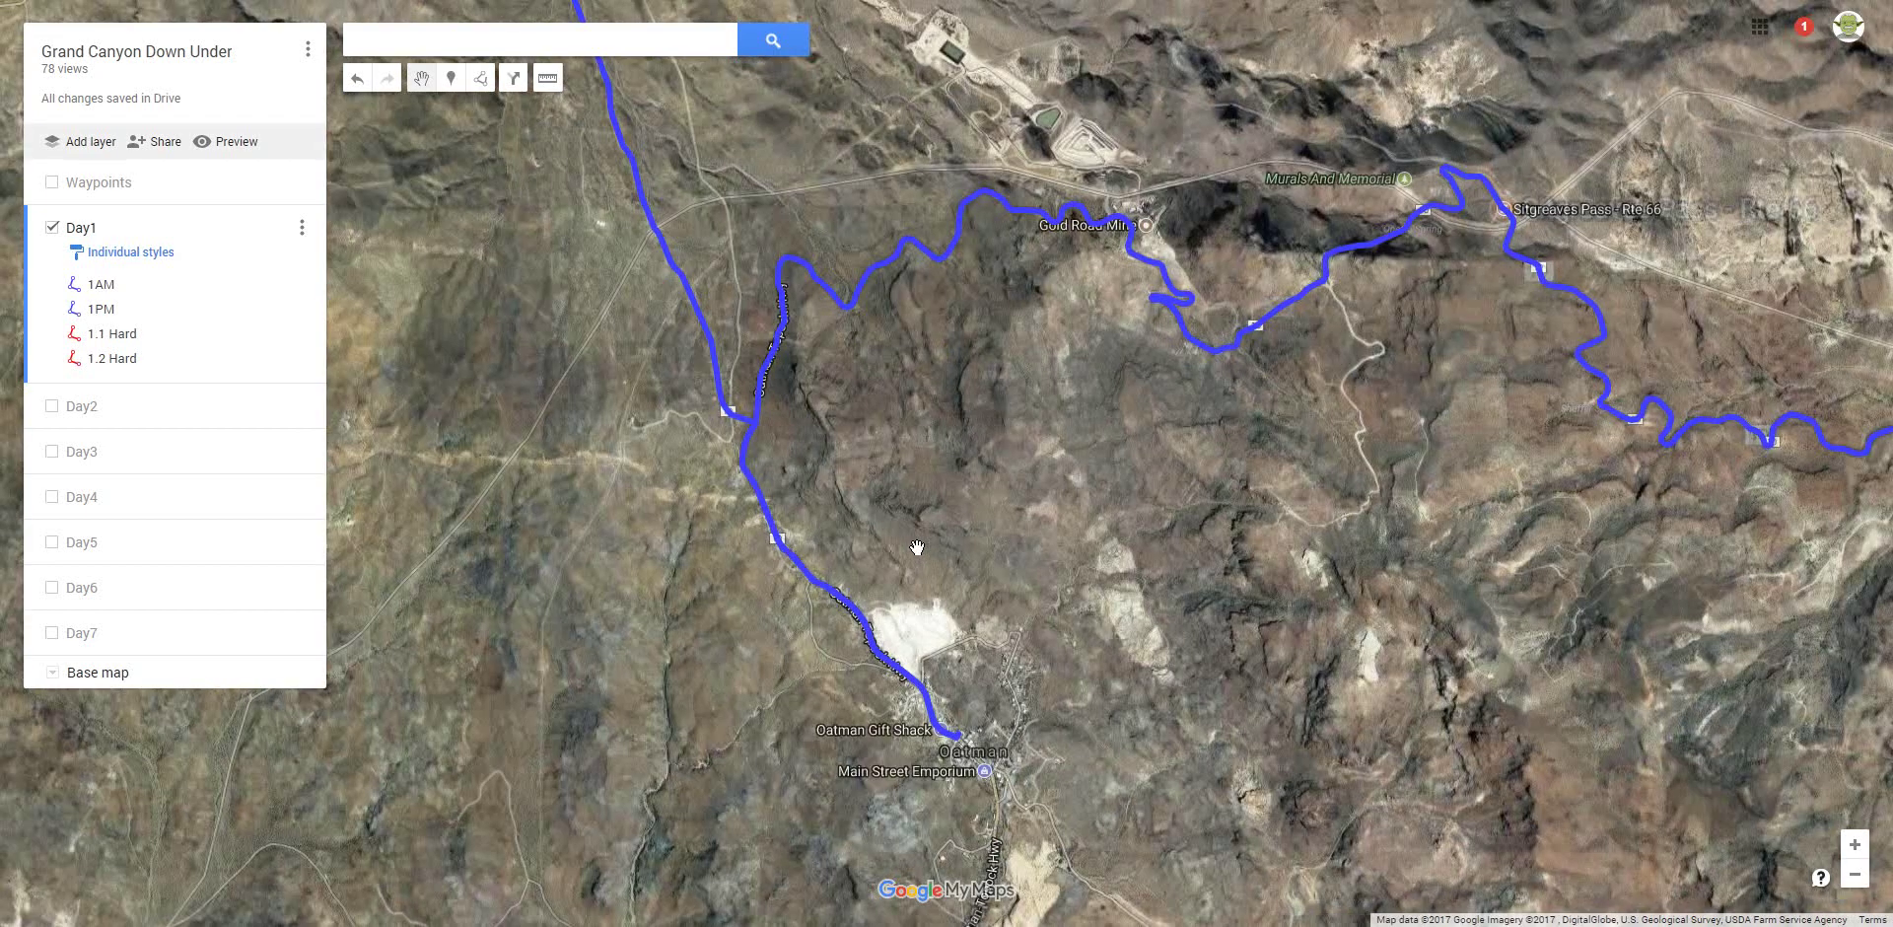
{"action": "left_click_drag", "start_coordinate": [941, 425], "coordinate": [958, 657]}
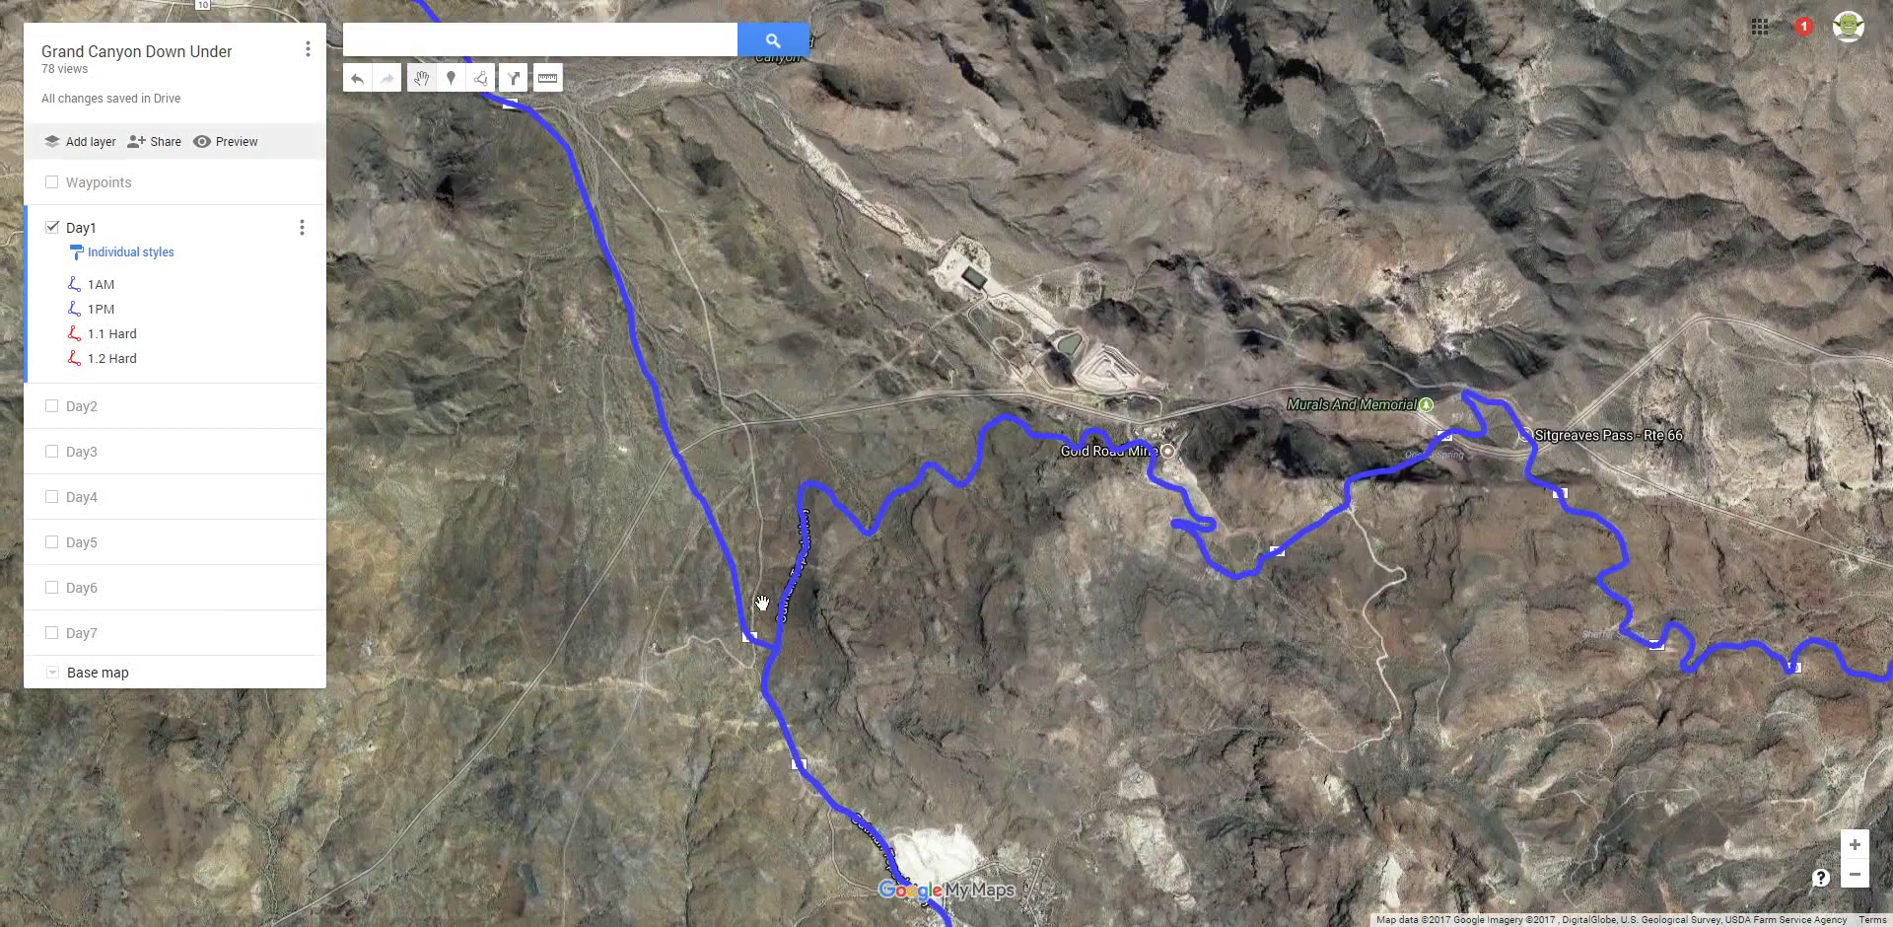
{"action": "scroll", "coordinate": [760, 608], "scroll_direction": "up", "scroll_amount": 1}
{"action": "left_click_drag", "start_coordinate": [752, 388], "coordinate": [826, 713]}
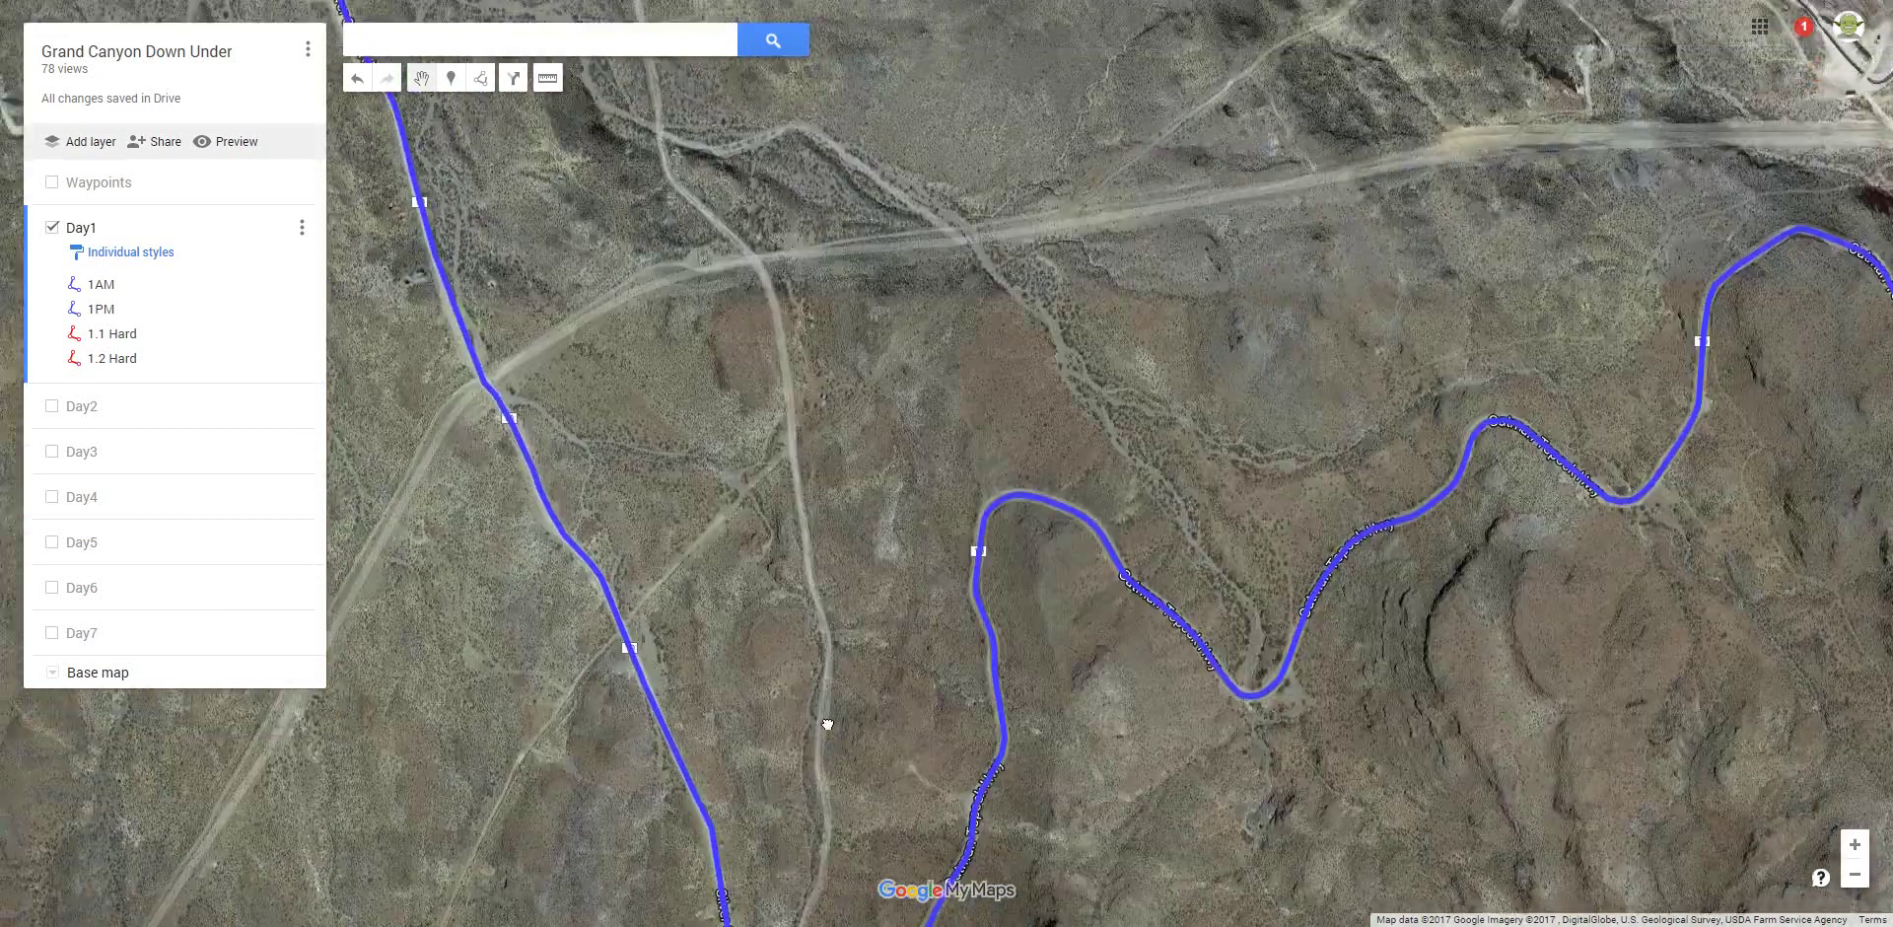
{"action": "left_click_drag", "start_coordinate": [769, 427], "coordinate": [891, 634]}
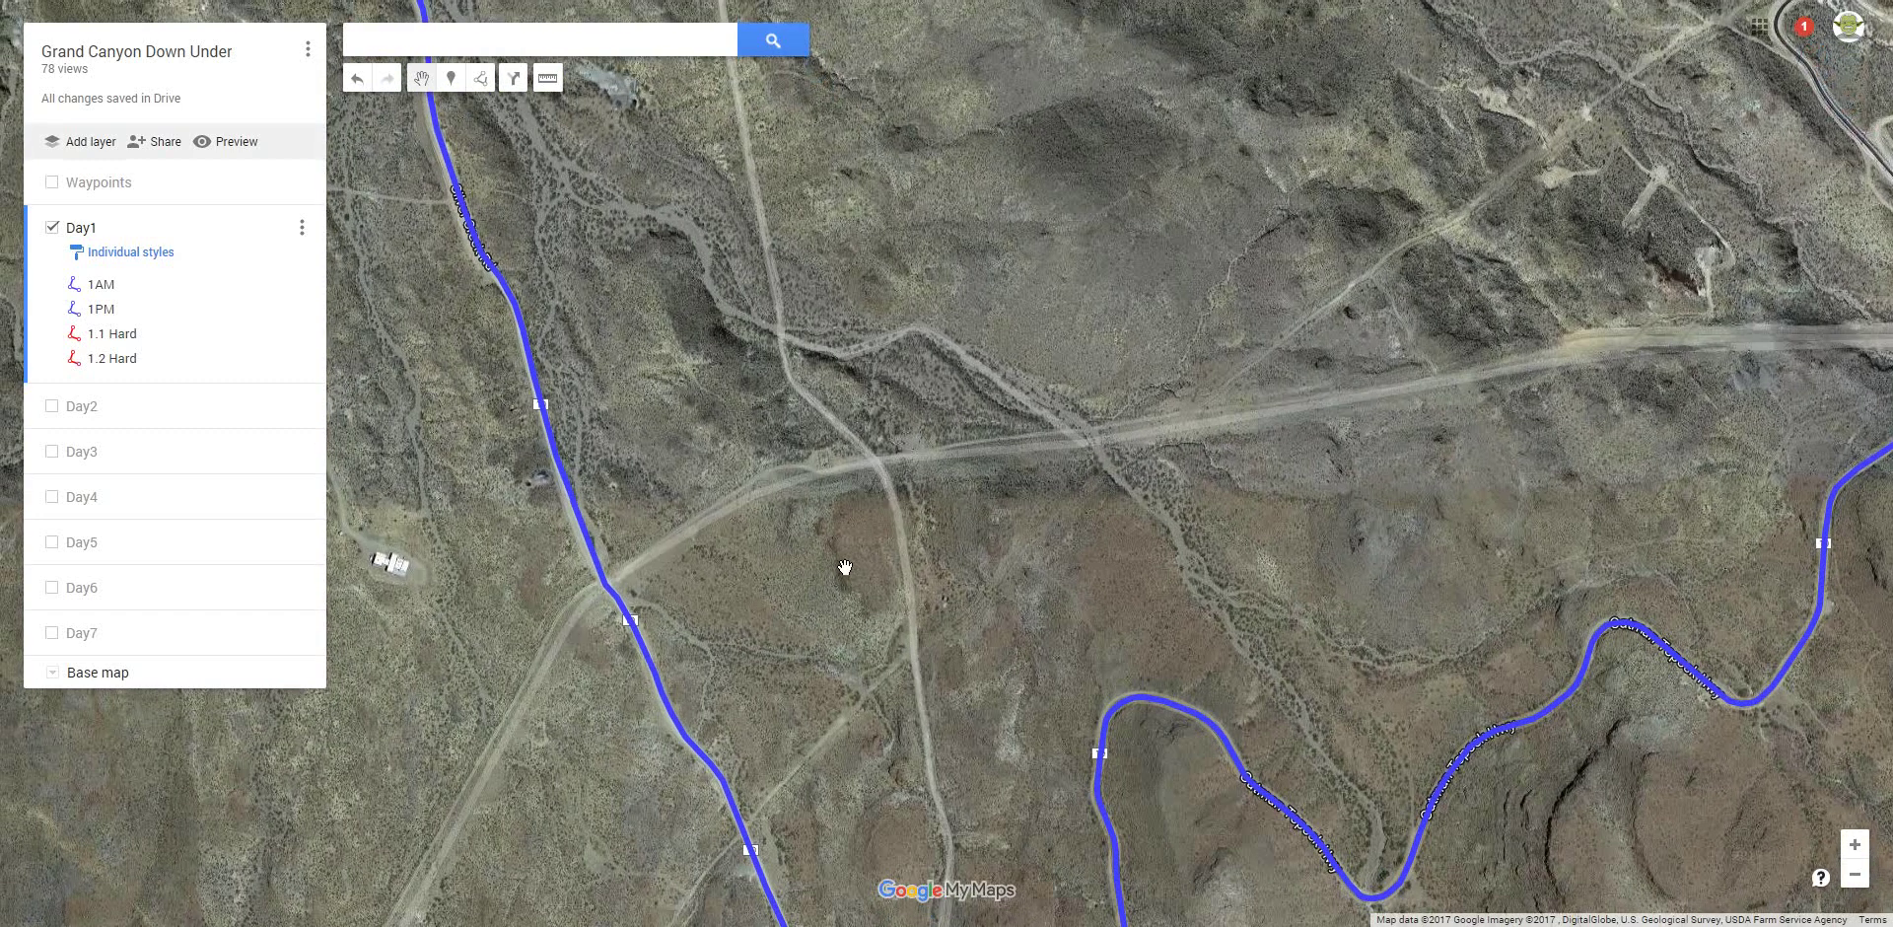
{"action": "scroll", "coordinate": [845, 566], "scroll_direction": "down", "scroll_amount": 1}
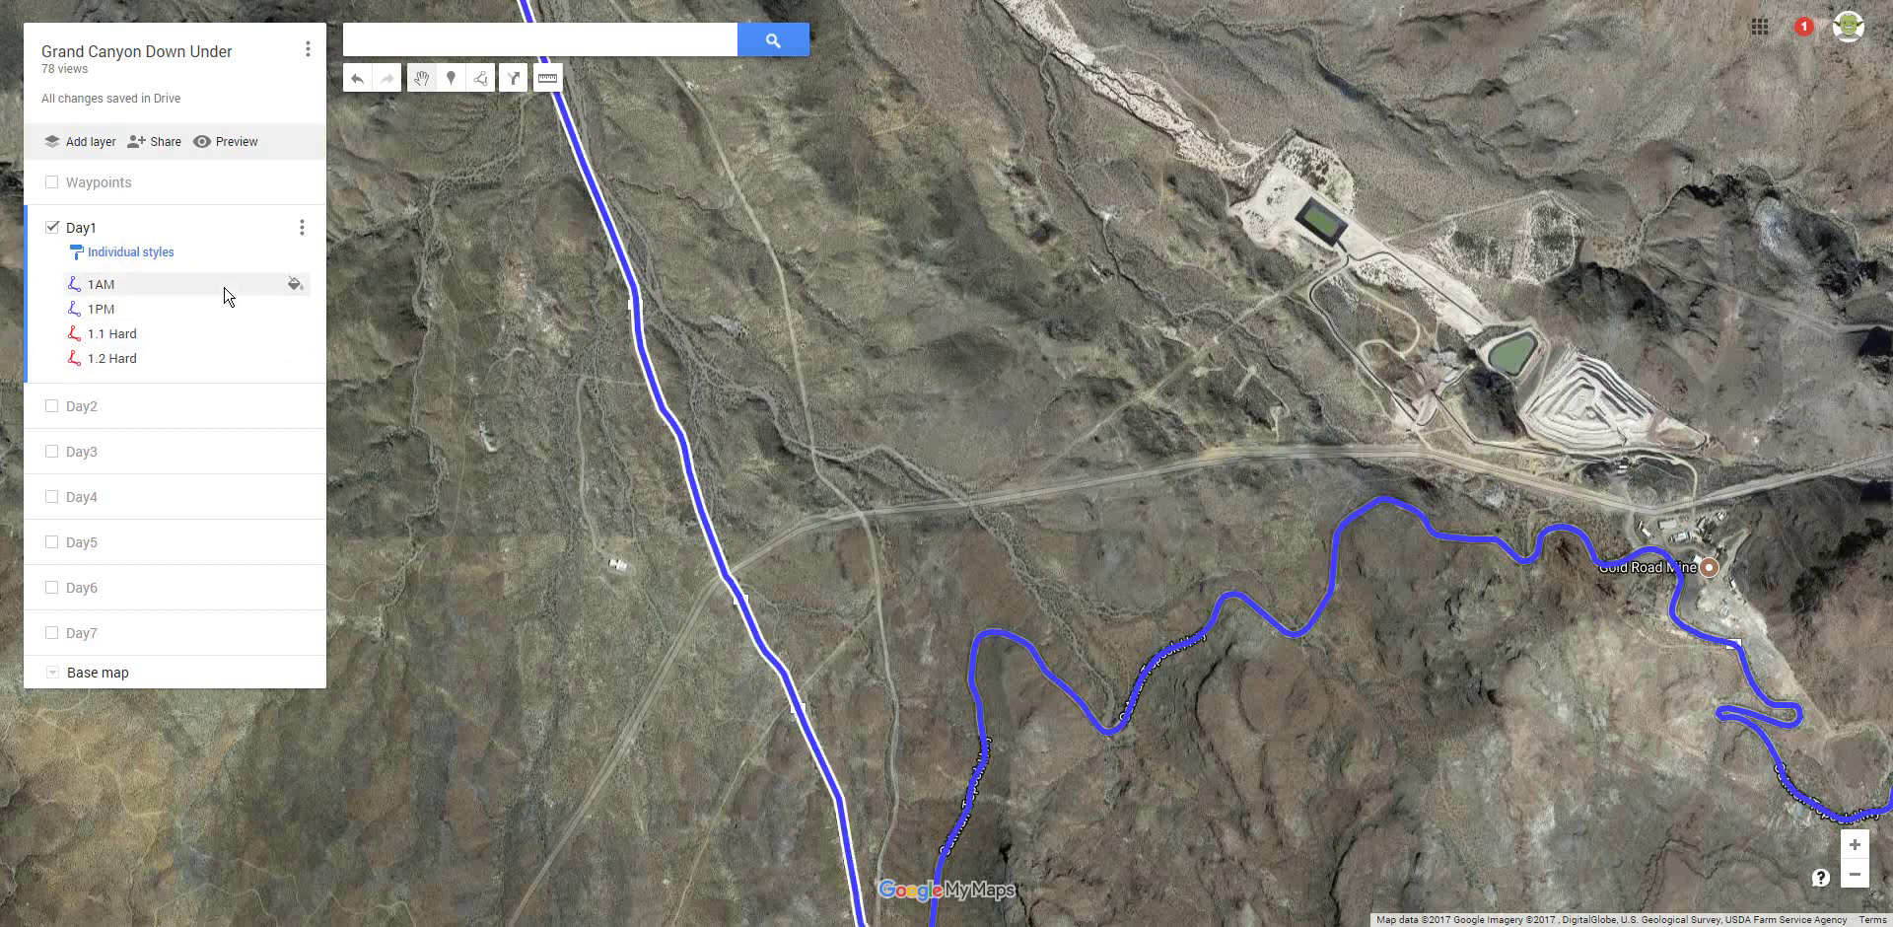
Start a plain line on the blue Day1 route and place its first points along the wash.
{"action": "left_click", "coordinate": [481, 83]}
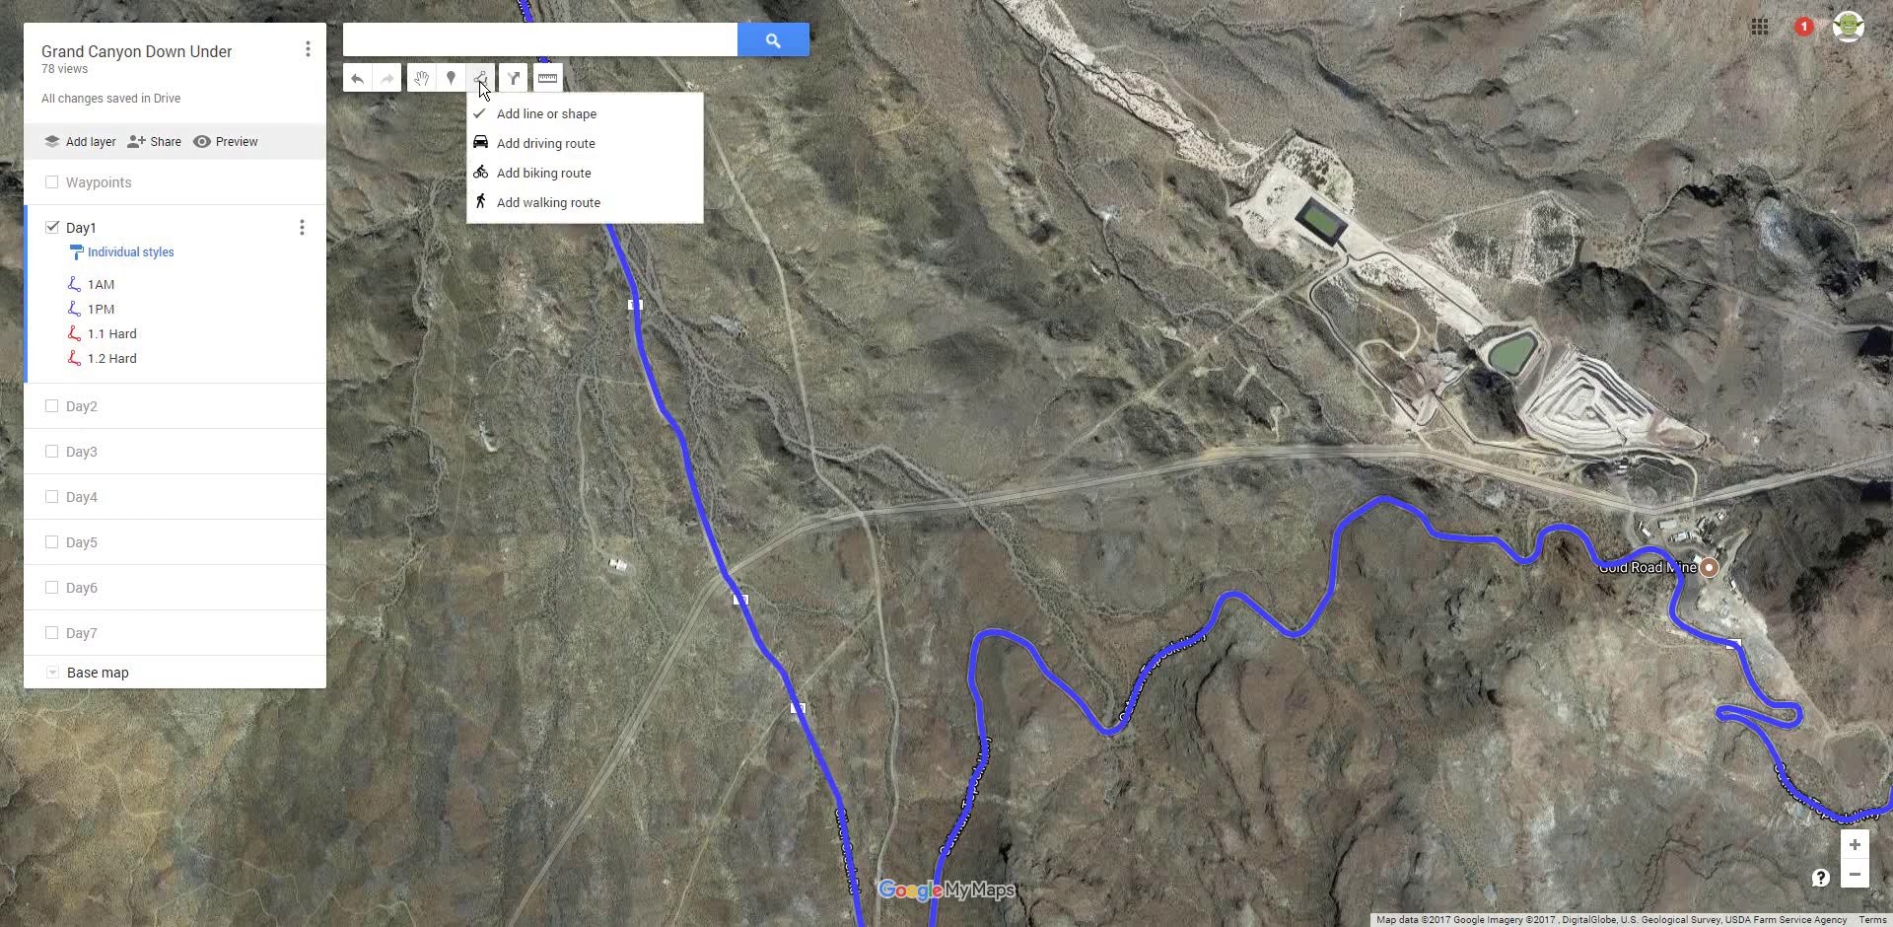
{"action": "left_click", "coordinate": [521, 116]}
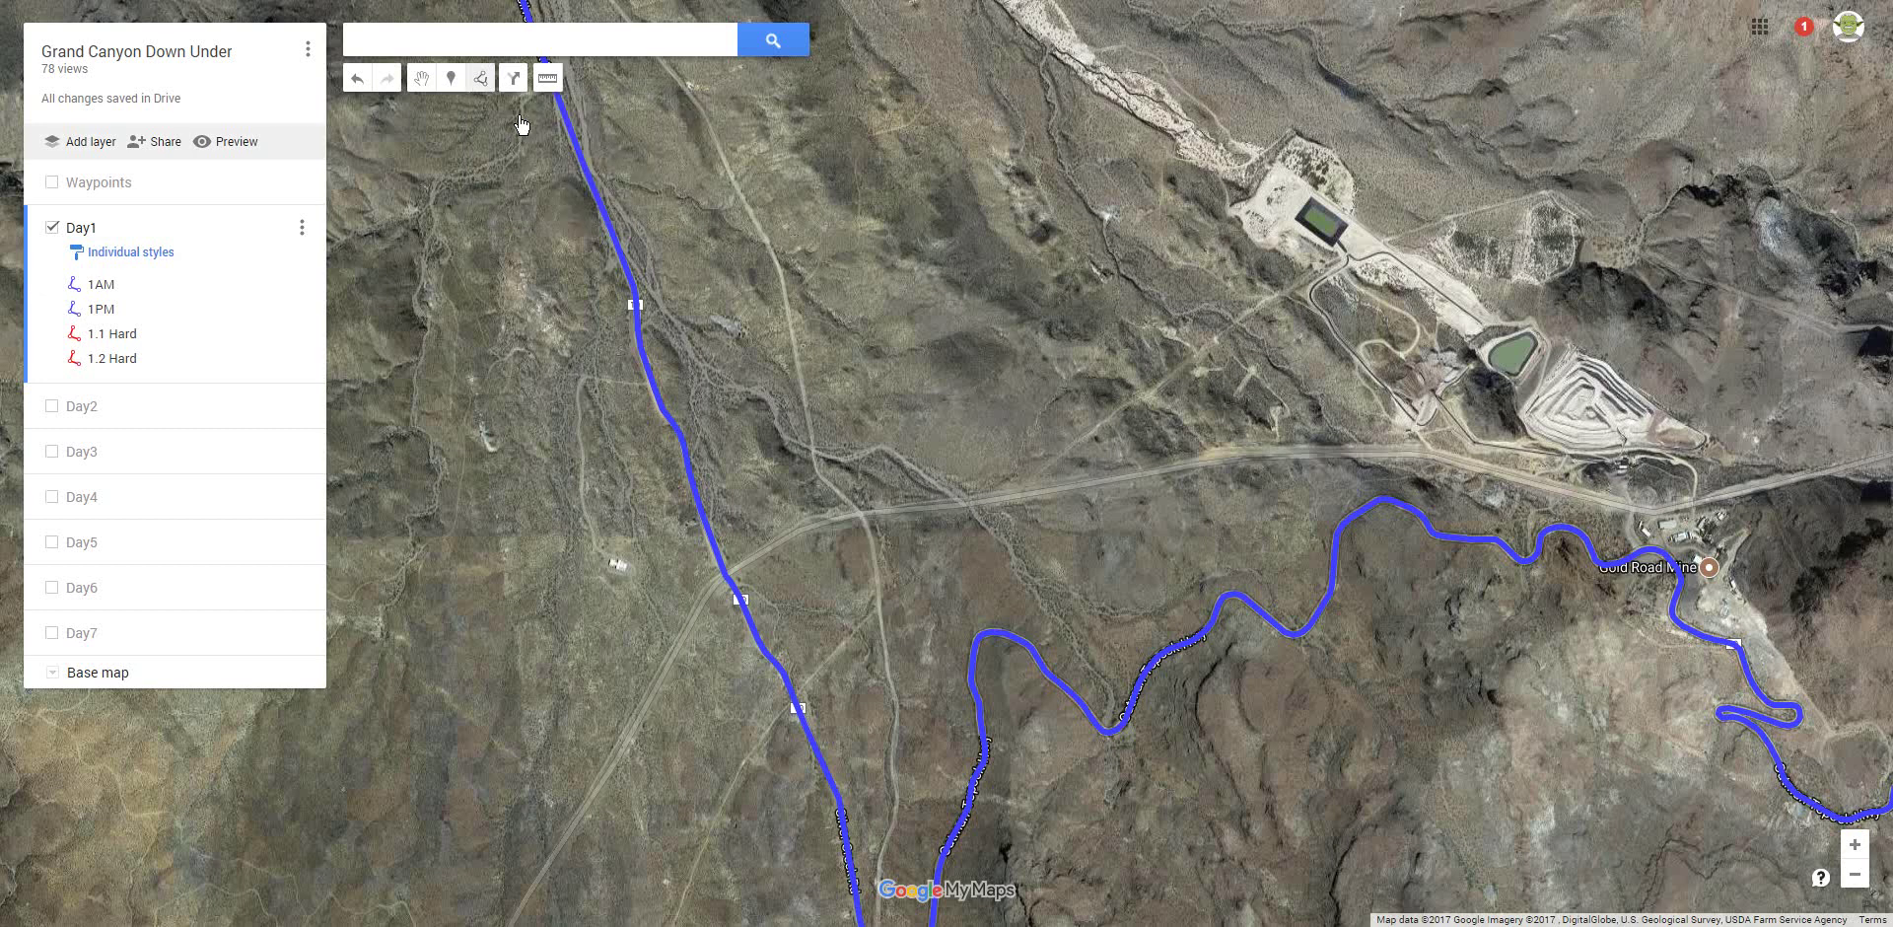
{"action": "left_click", "coordinate": [620, 245]}
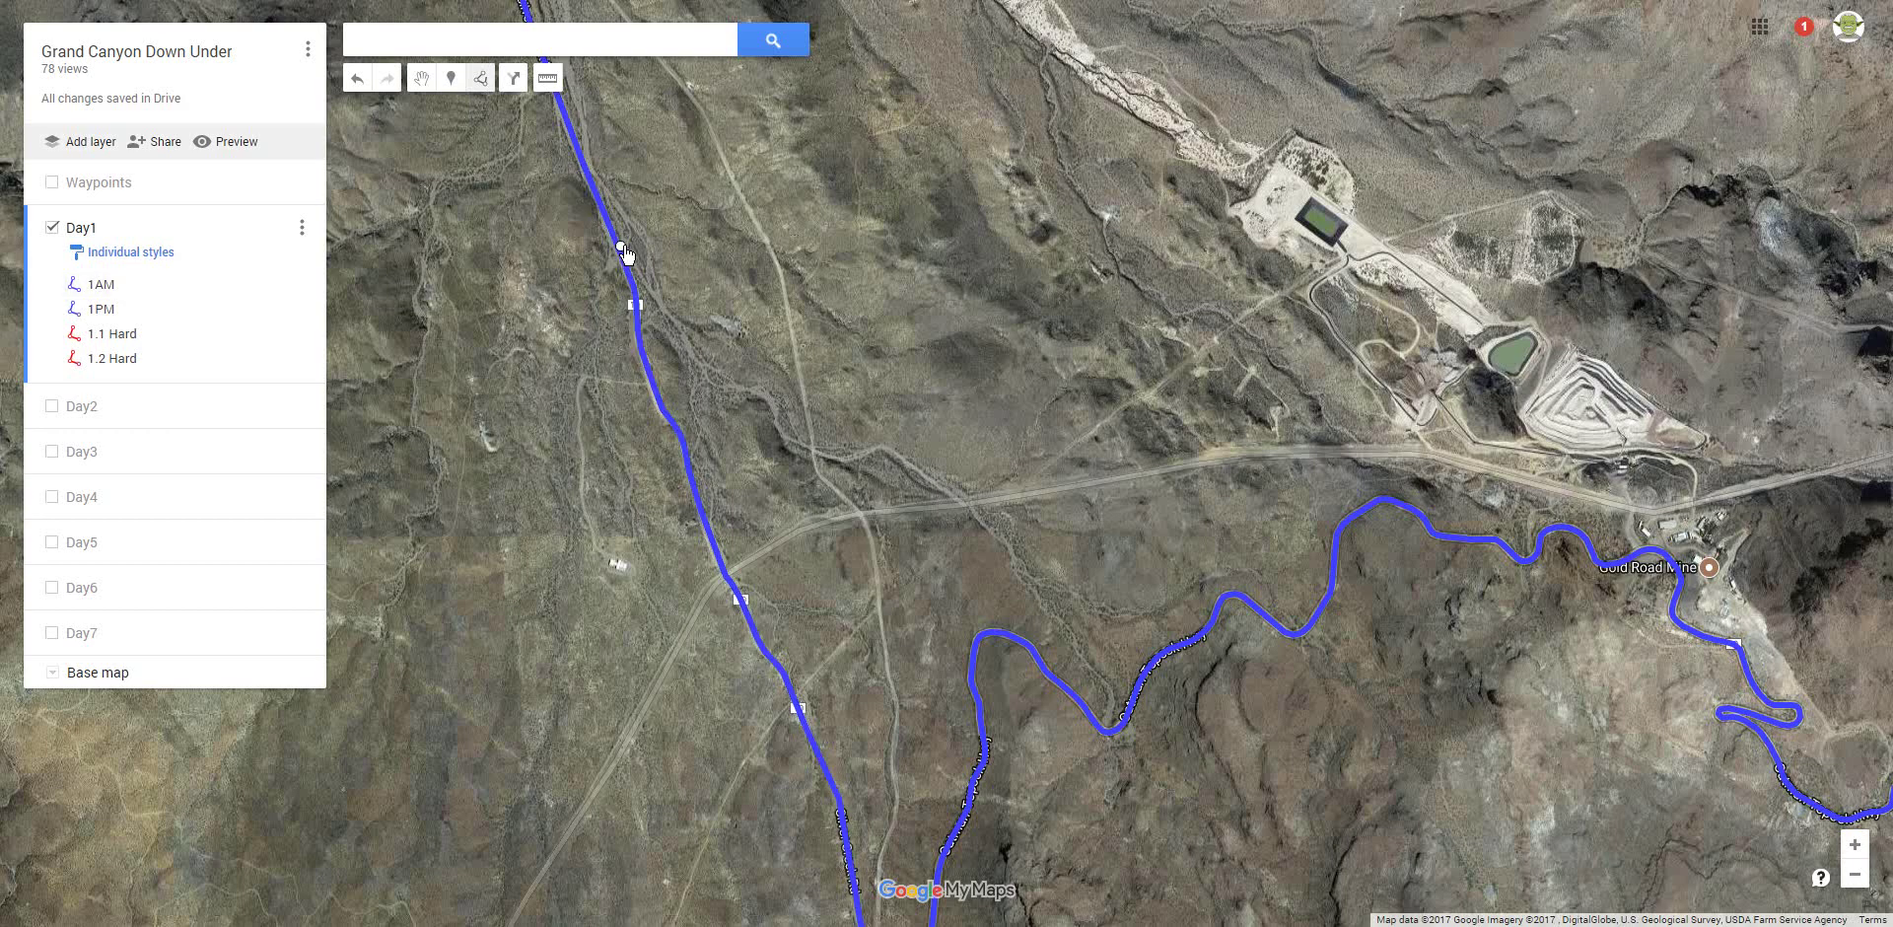
{"action": "left_click", "coordinate": [660, 297]}
{"action": "left_click", "coordinate": [703, 365]}
Continue adding line points further down the wash toward the dirt road.
{"action": "scroll", "coordinate": [735, 383], "scroll_direction": "up", "scroll_amount": 2}
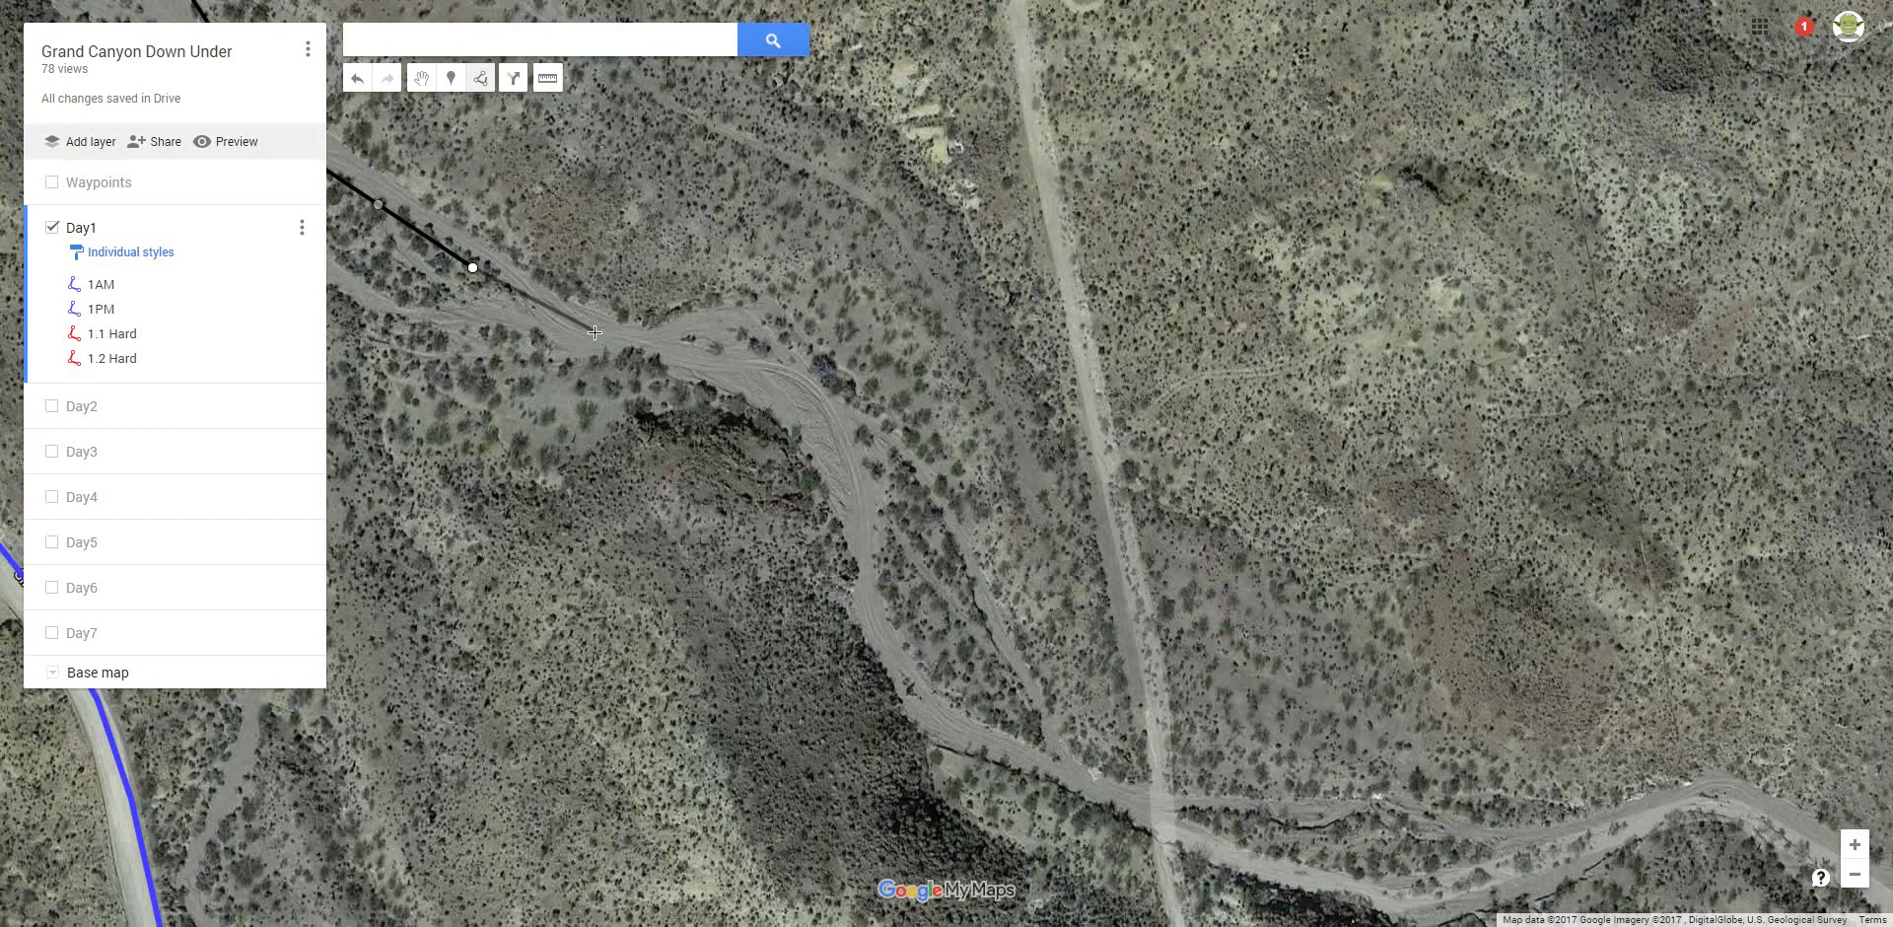
{"action": "left_click", "coordinate": [586, 332]}
{"action": "left_click", "coordinate": [796, 375]}
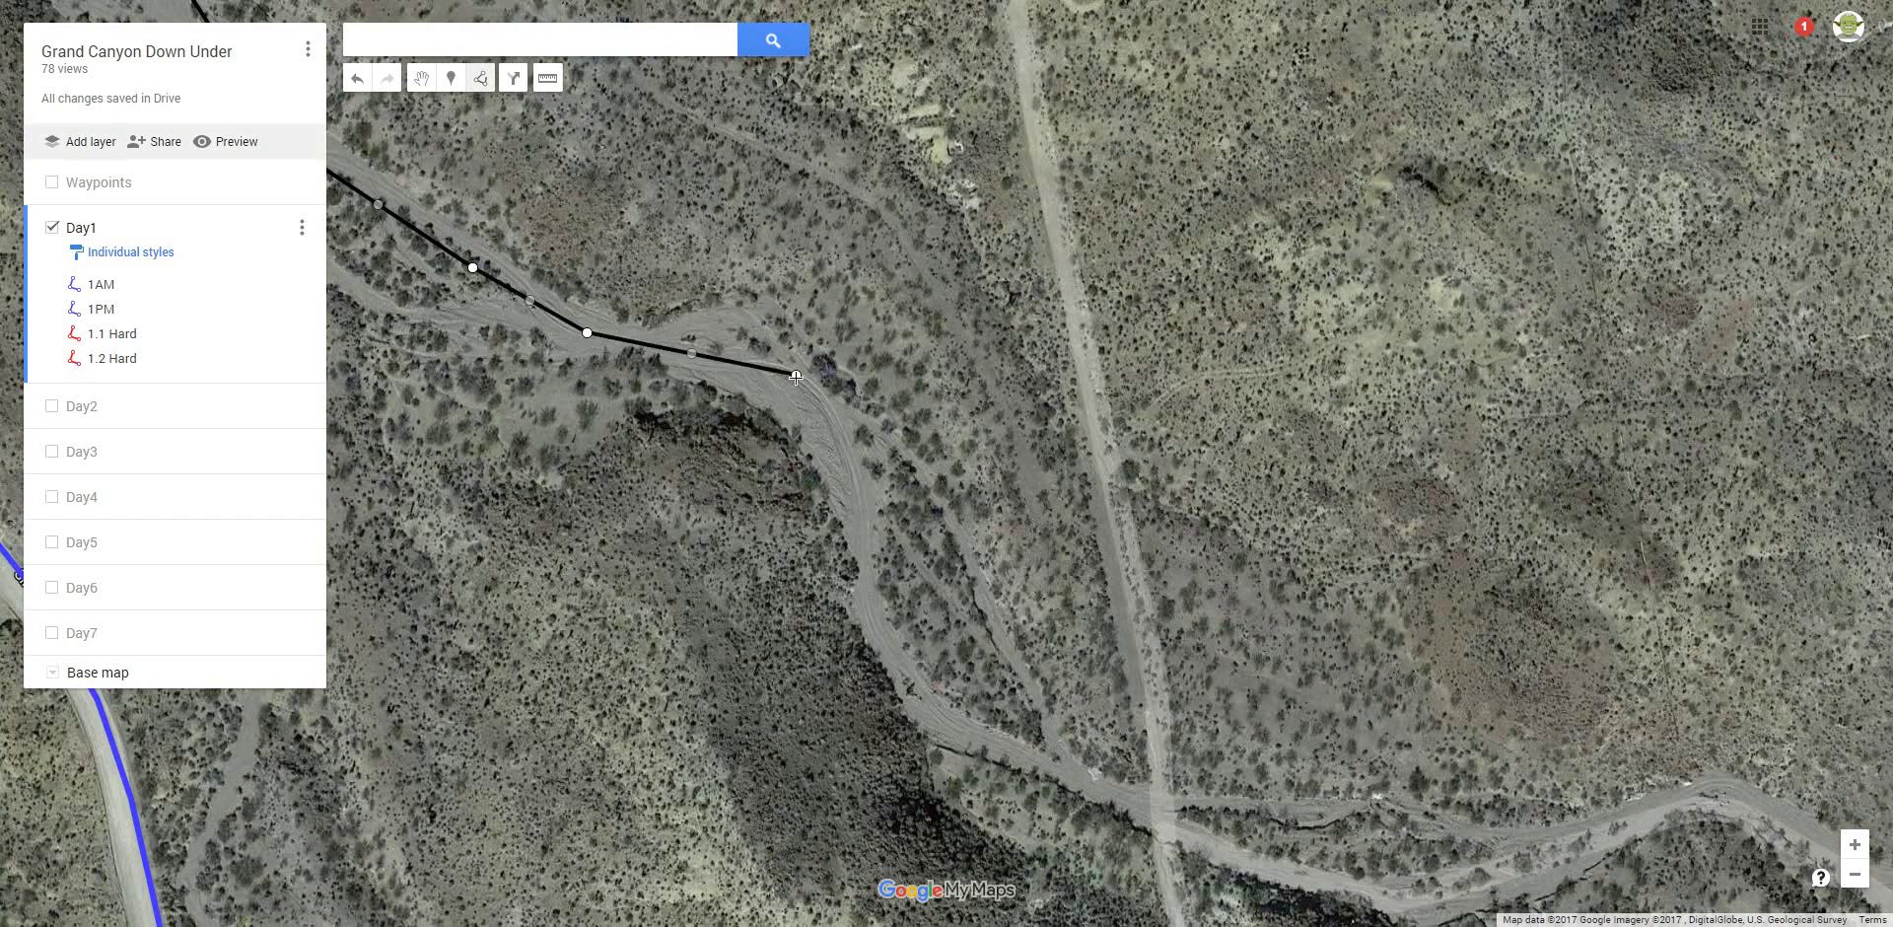
{"action": "left_click", "coordinate": [924, 701]}
{"action": "scroll", "coordinate": [984, 651], "scroll_direction": "down", "scroll_amount": 2}
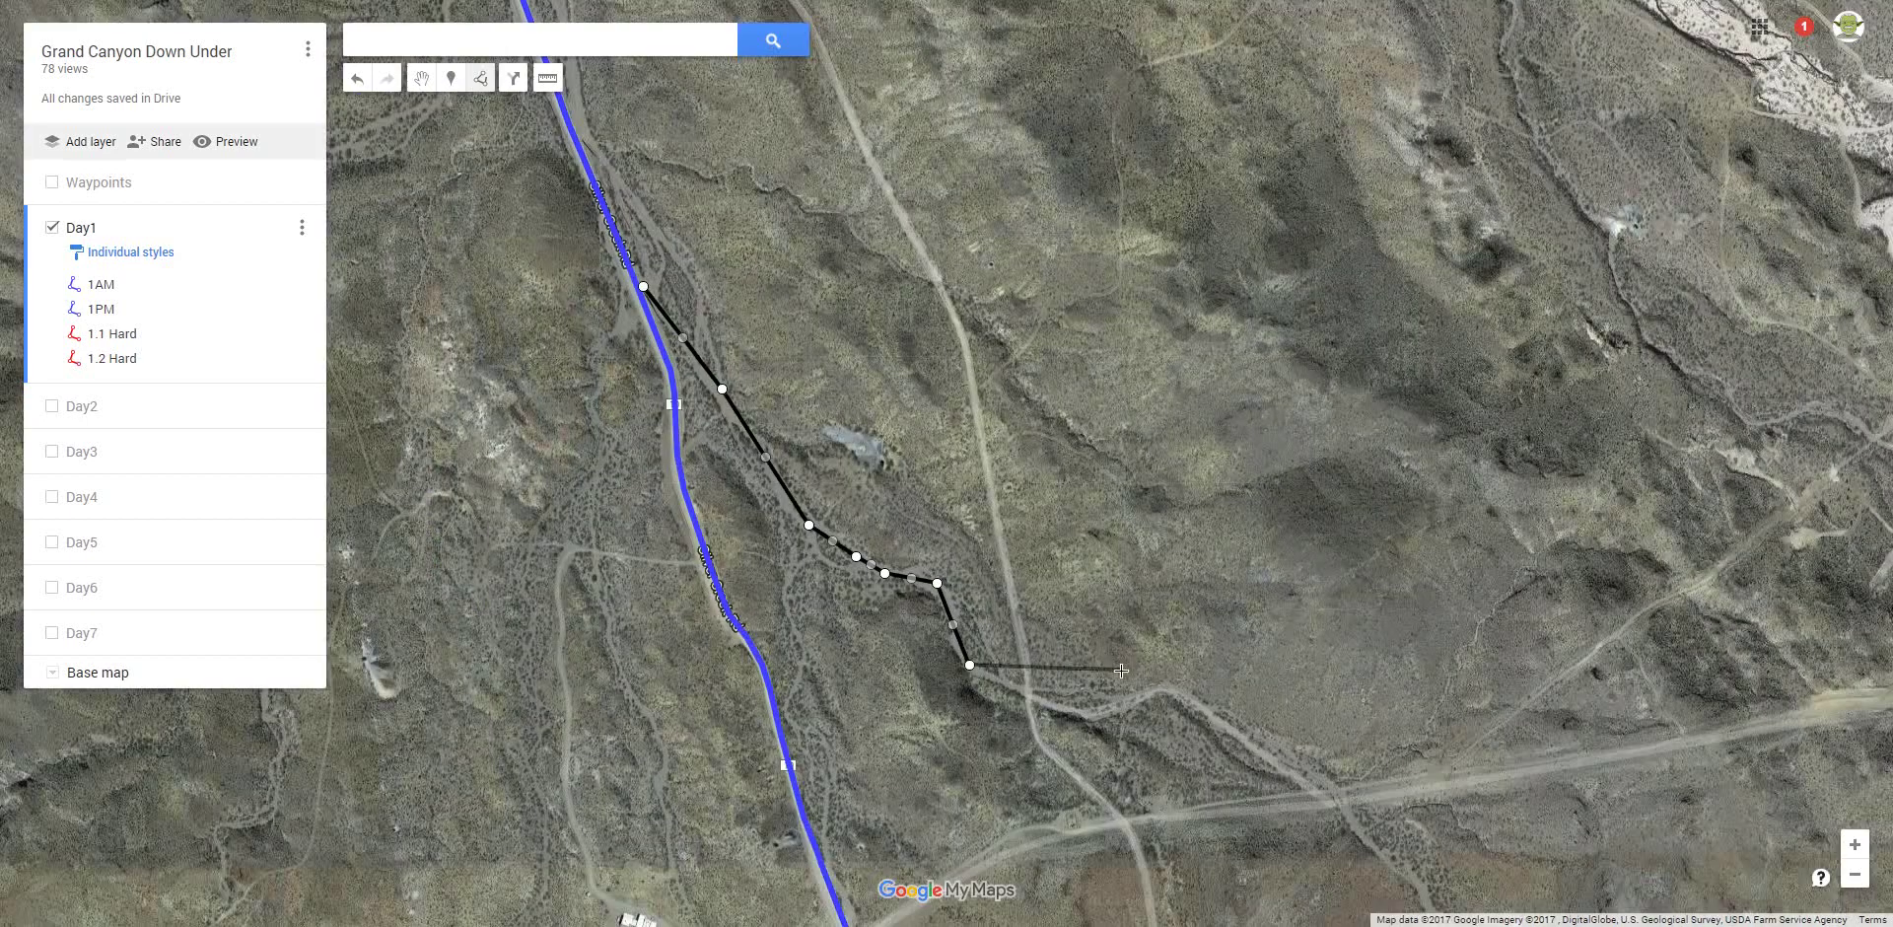
{"action": "left_click", "coordinate": [1094, 713]}
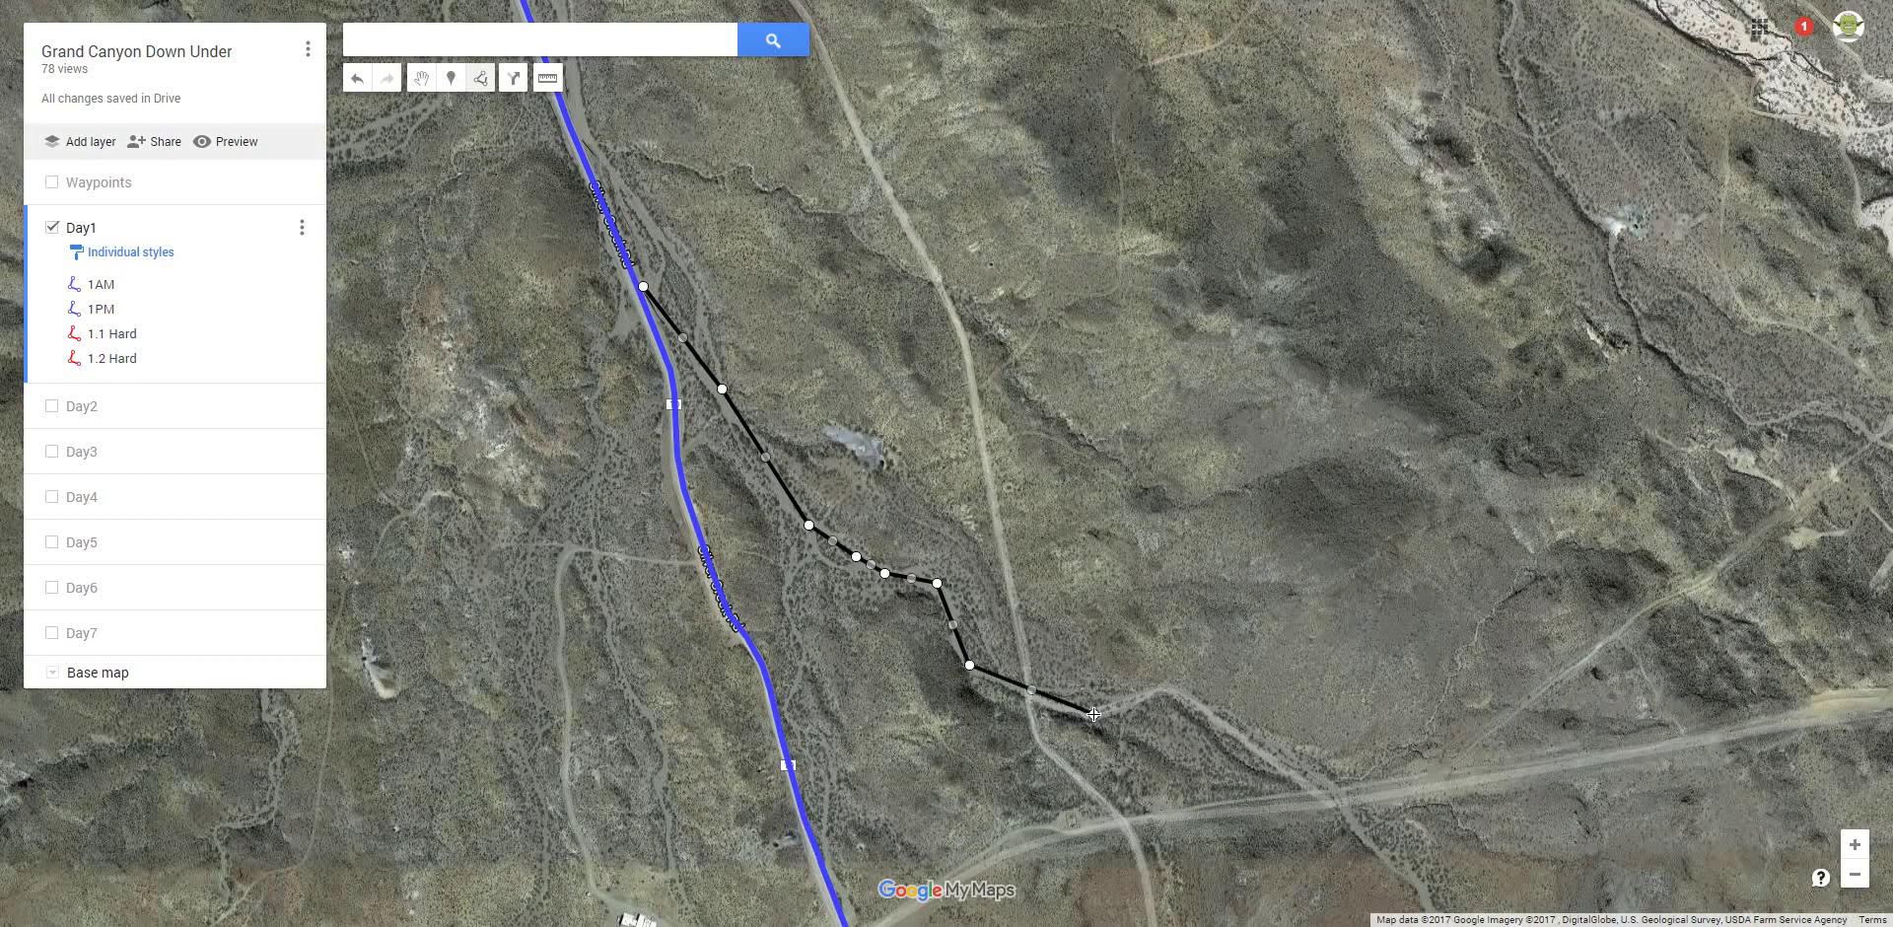
{"action": "left_click", "coordinate": [1163, 691]}
{"action": "left_click", "coordinate": [1324, 789]}
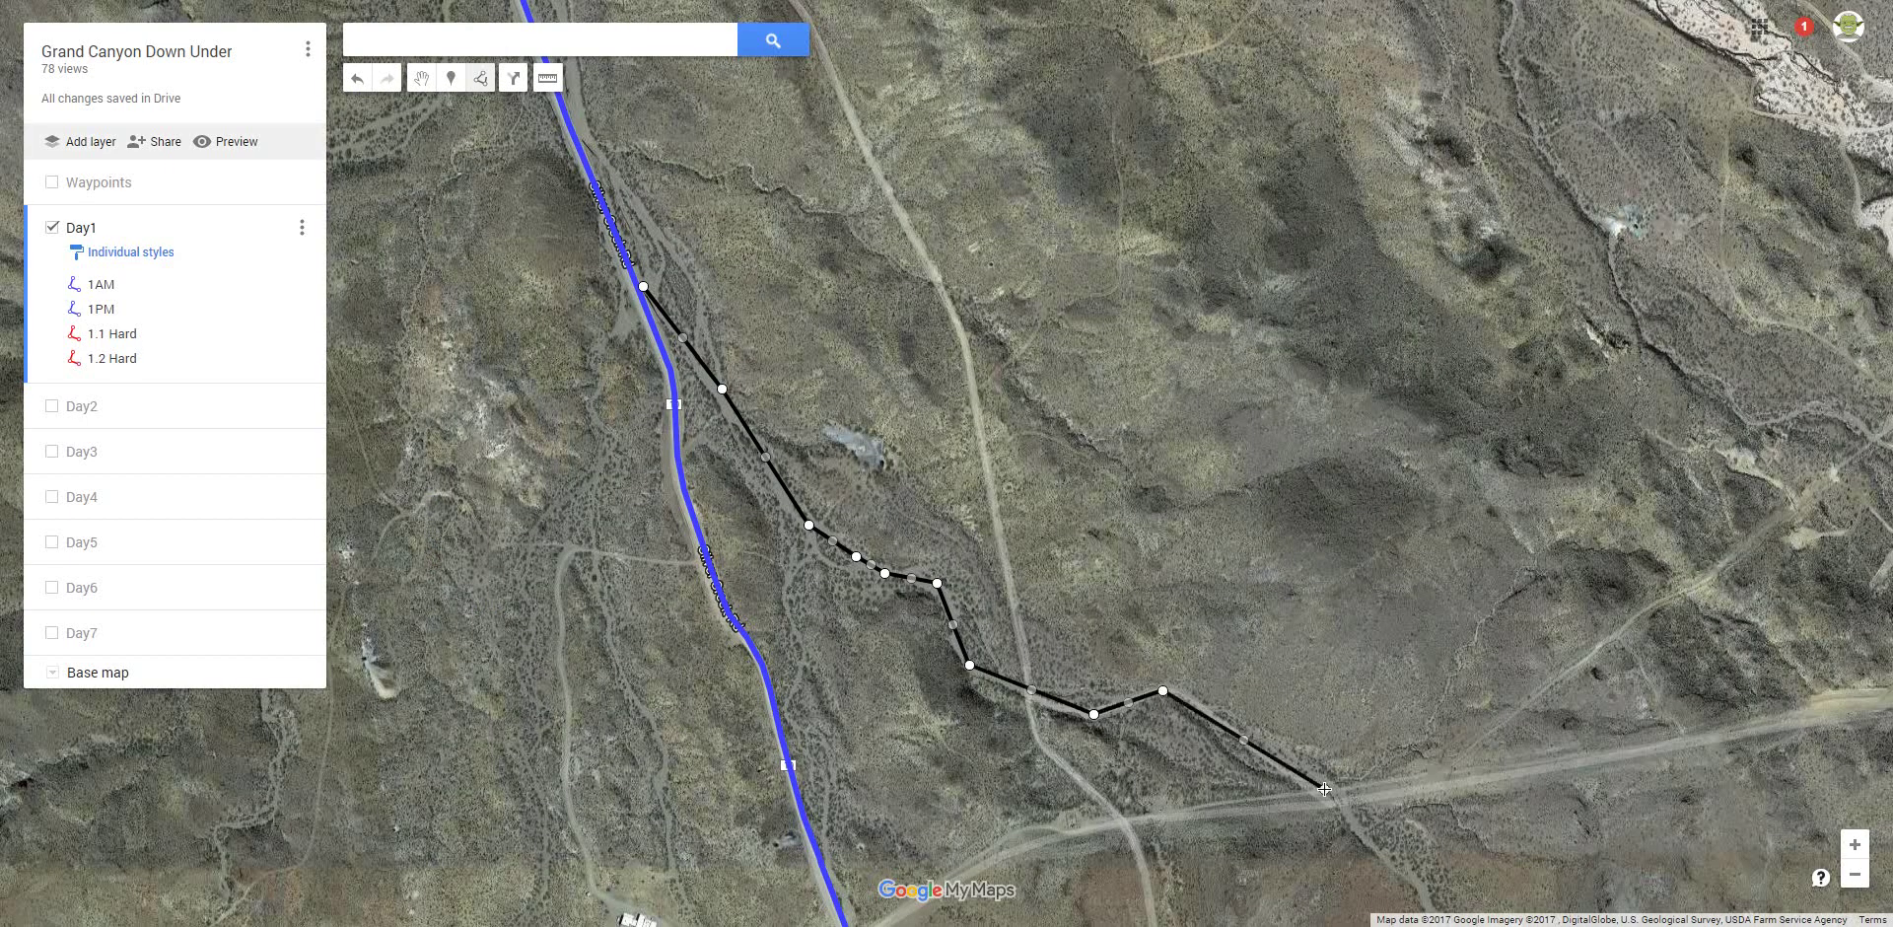
{"action": "scroll", "coordinate": [1400, 759], "scroll_direction": "down", "scroll_amount": 1}
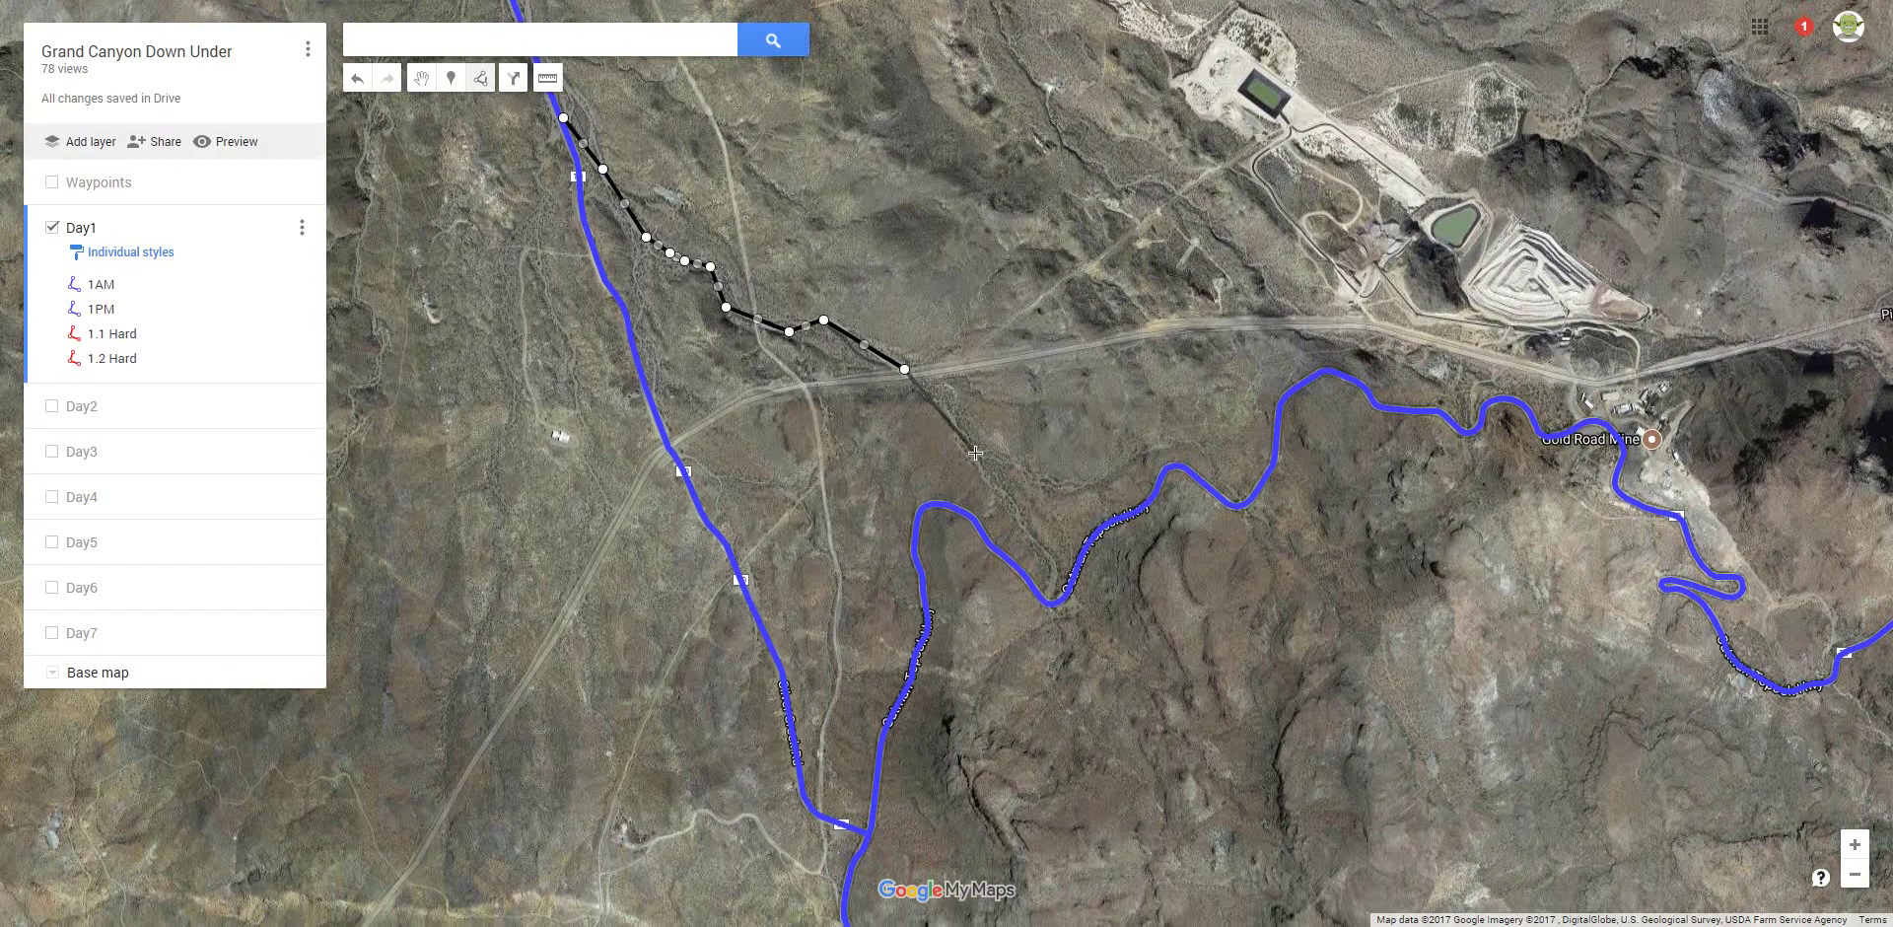
Add points across the road, finish the line and save it as Line 5.
{"action": "left_click", "coordinate": [976, 458]}
{"action": "left_click", "coordinate": [1030, 536]}
{"action": "double_click", "coordinate": [1054, 550]}
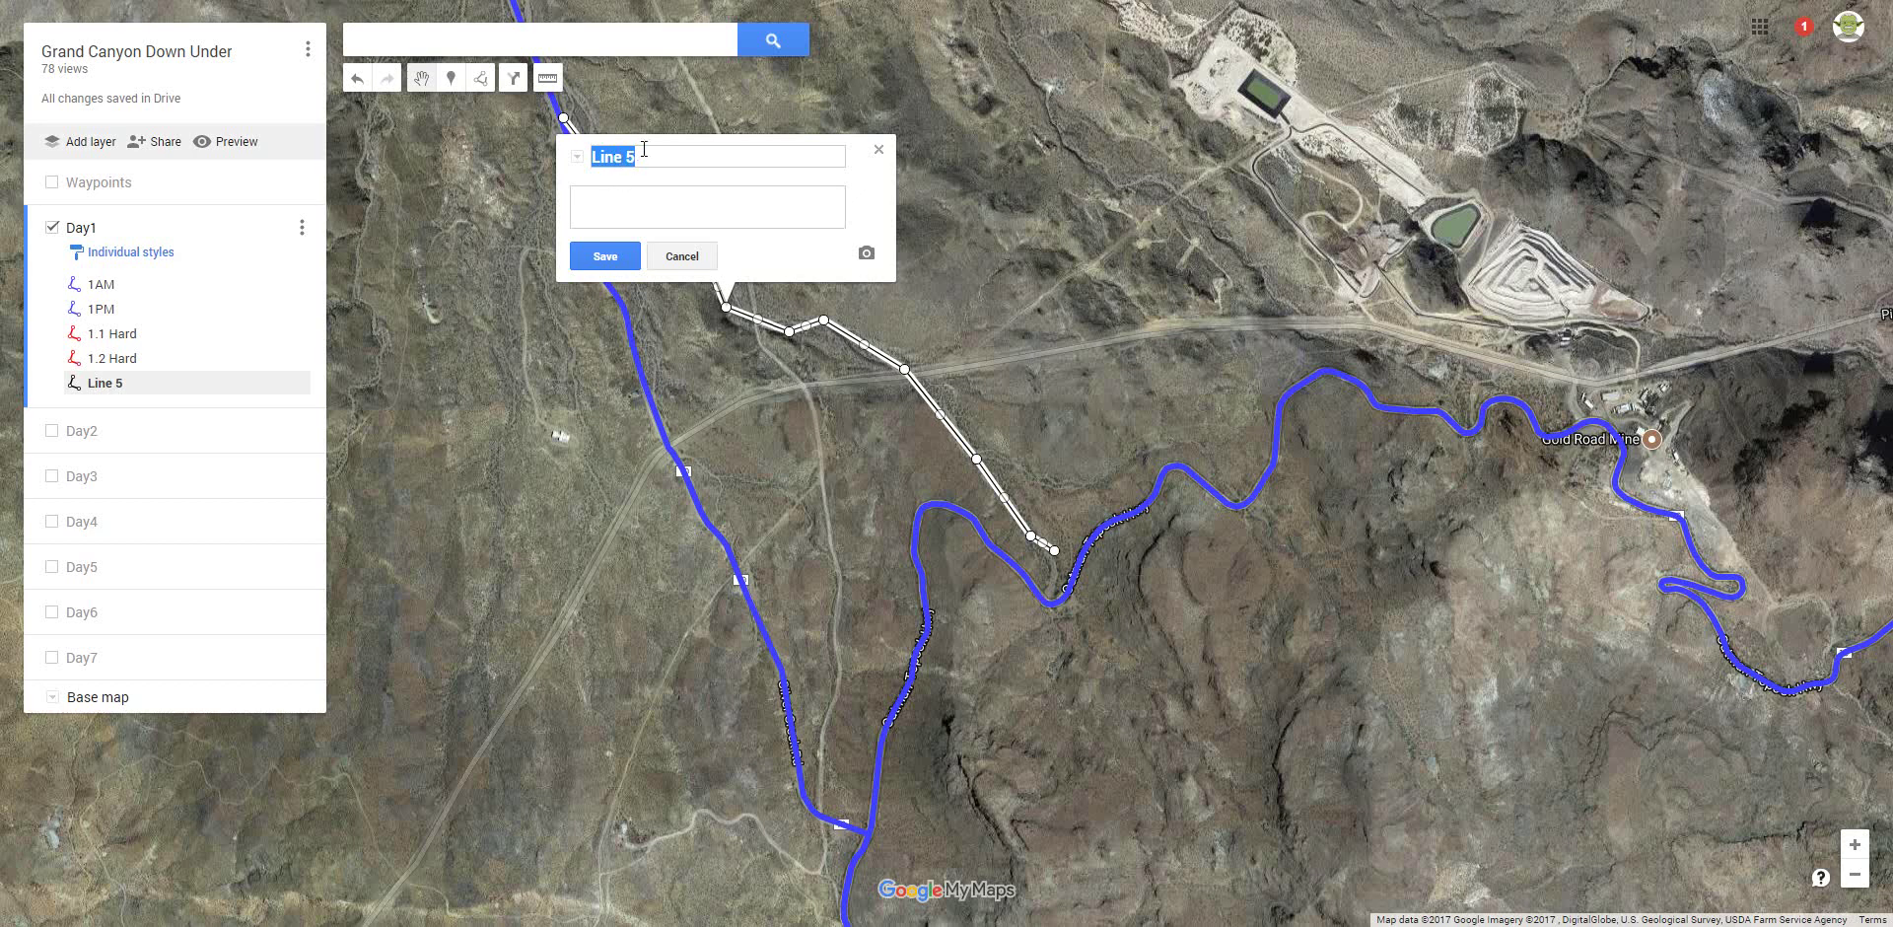
{"action": "left_click", "coordinate": [621, 259]}
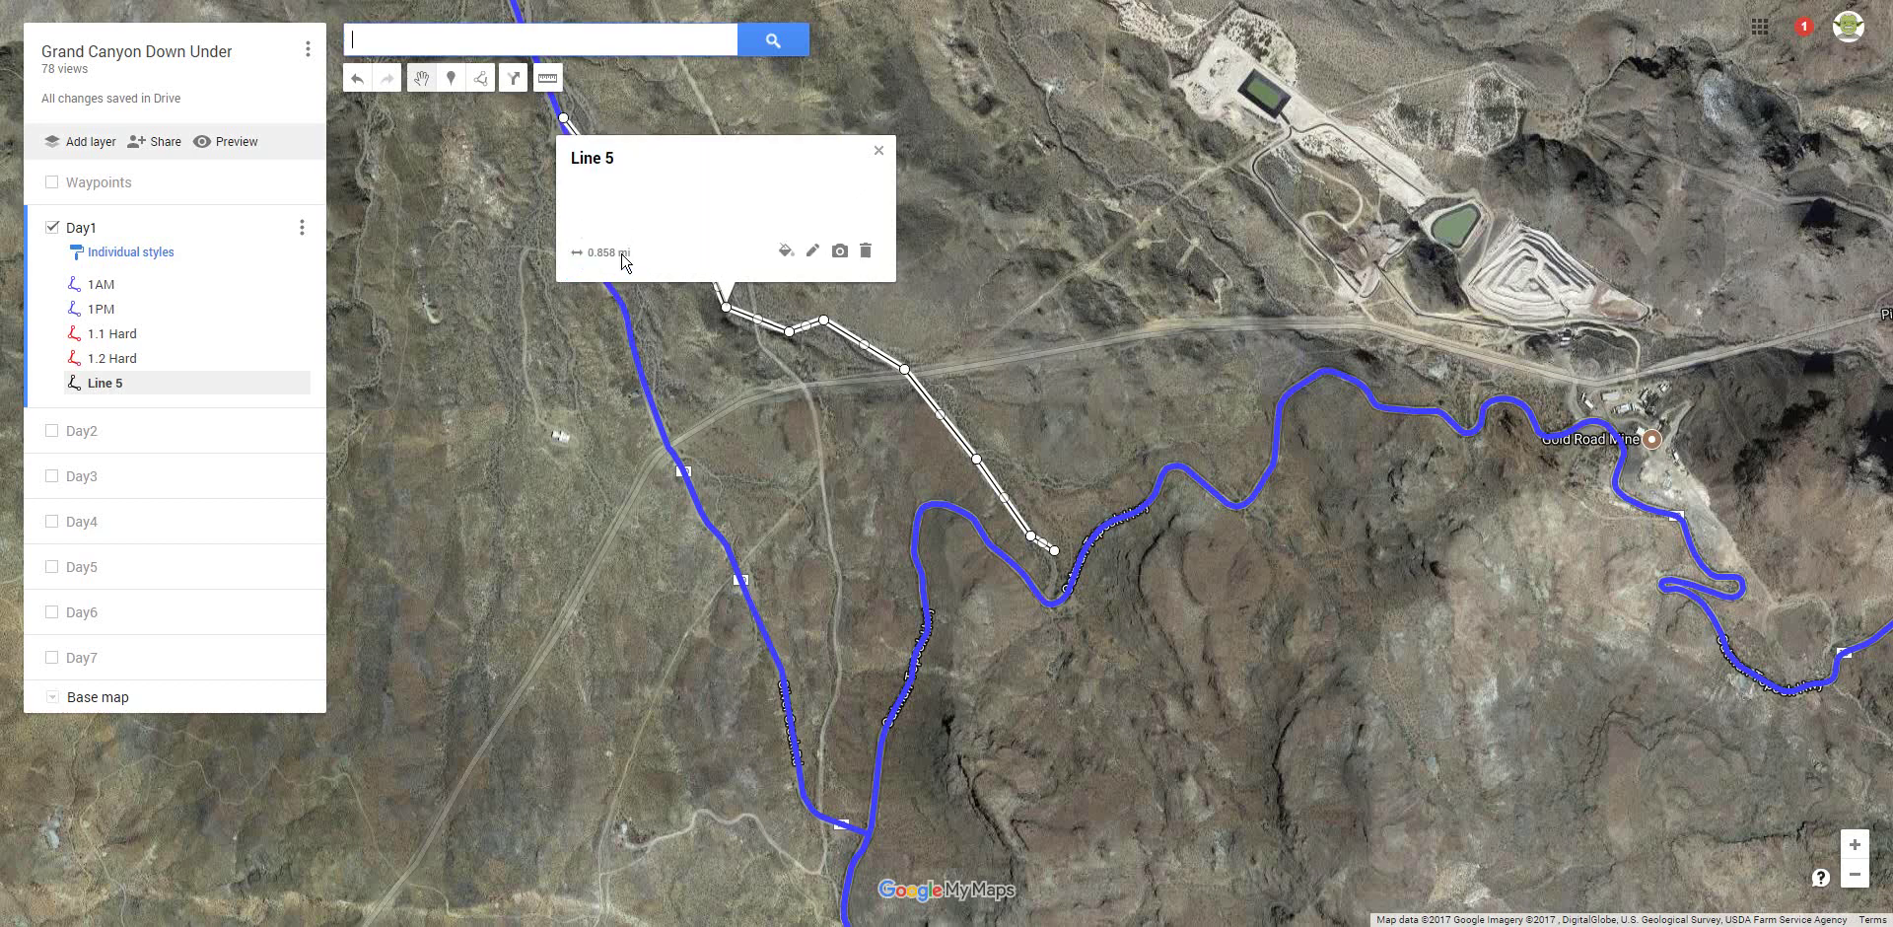
Rename the line from Line 5 to 'Sandwash'.
{"action": "left_click", "coordinate": [812, 253]}
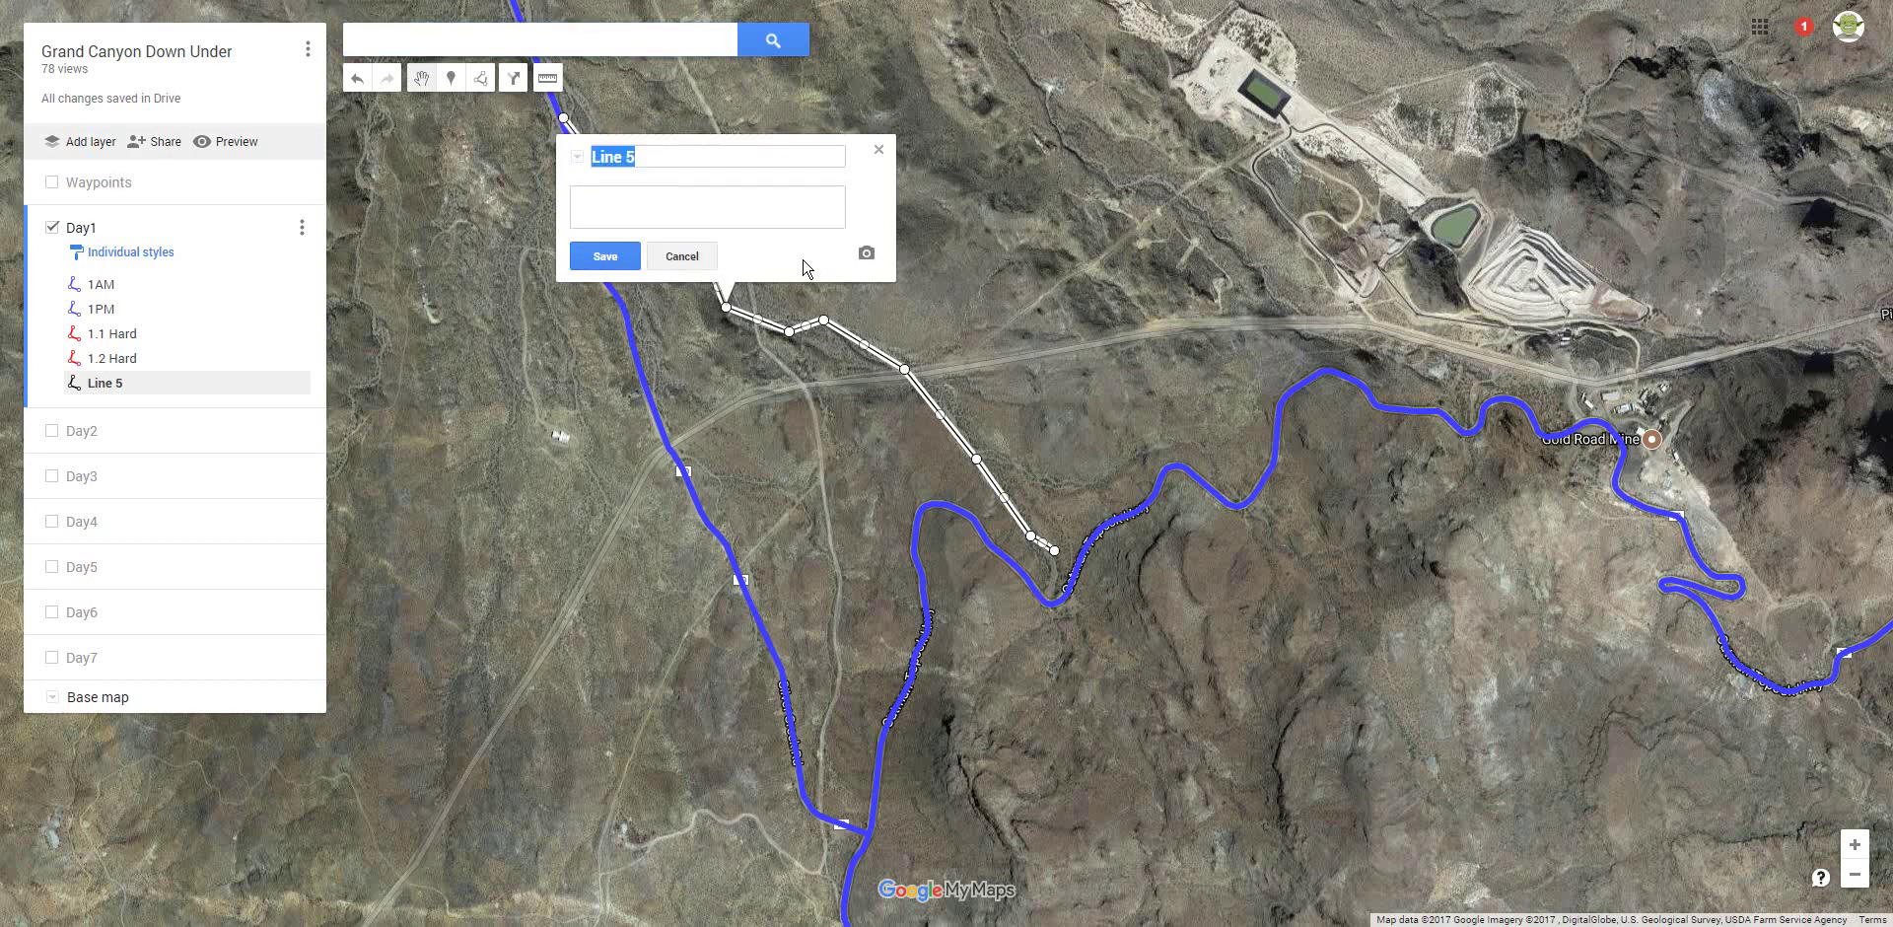
{"action": "type", "text": "Sandwash"}
{"action": "left_click", "coordinate": [604, 255]}
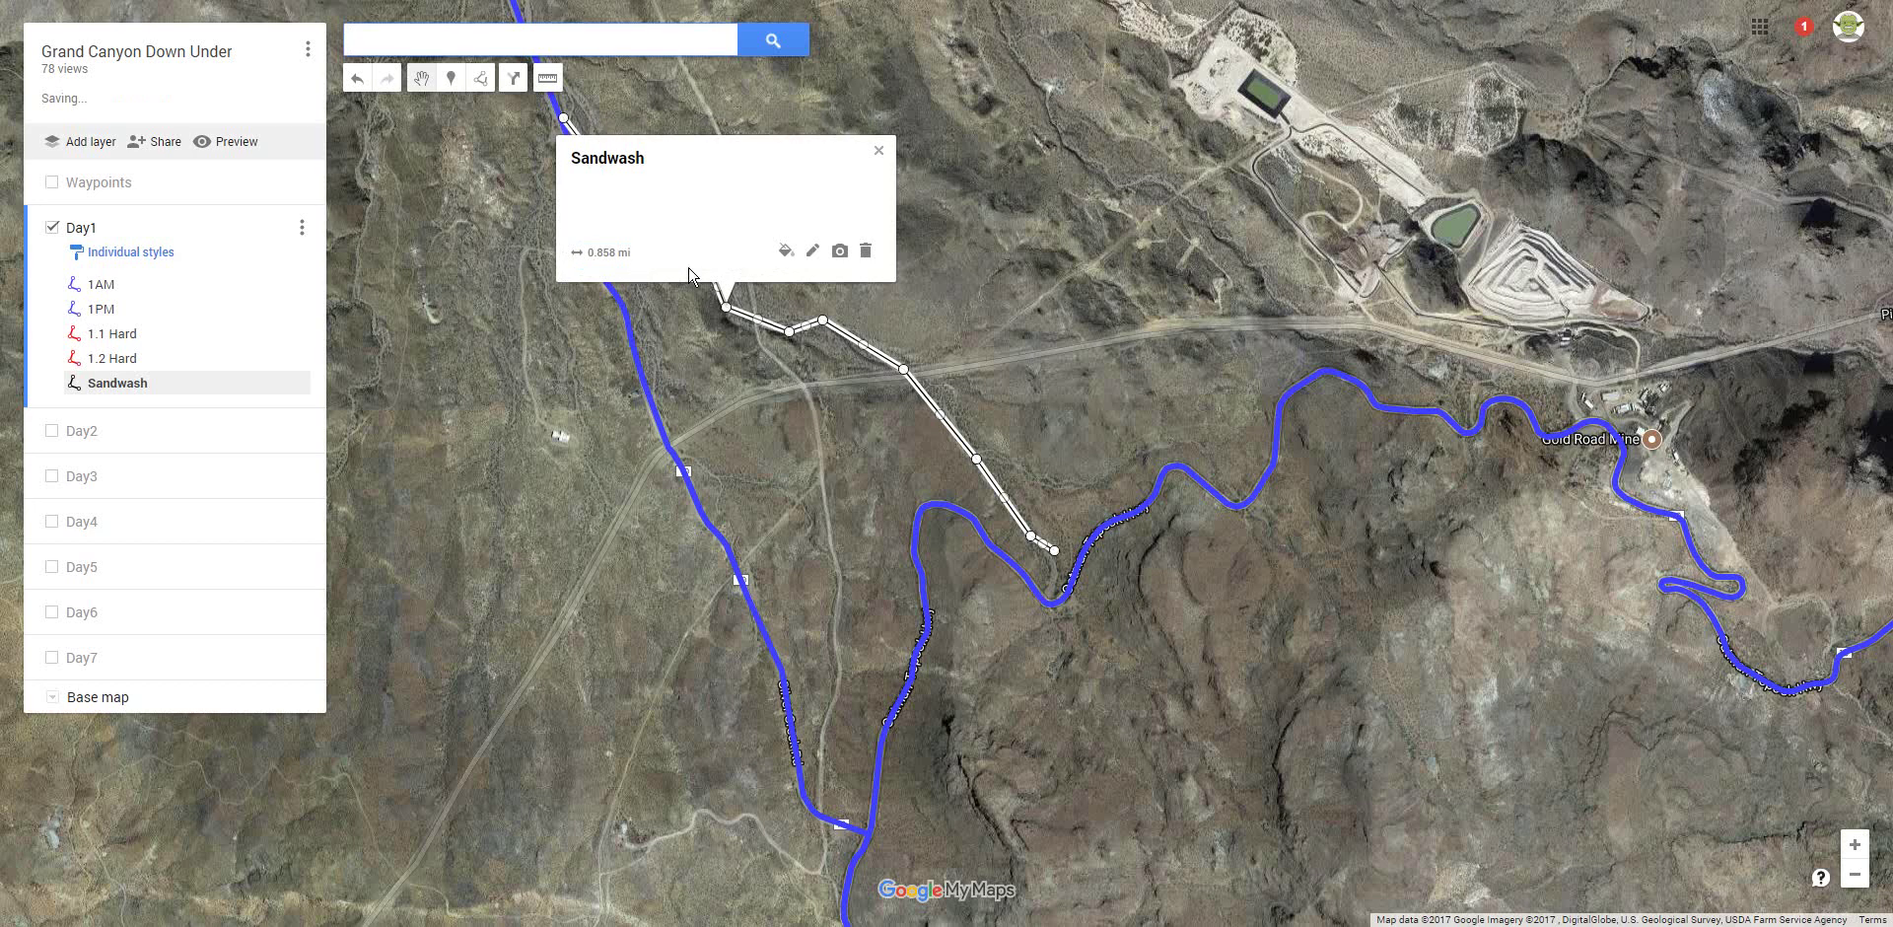
Close the info card and zoom toward the Sandwash line's lower end.
{"action": "left_click", "coordinate": [881, 153]}
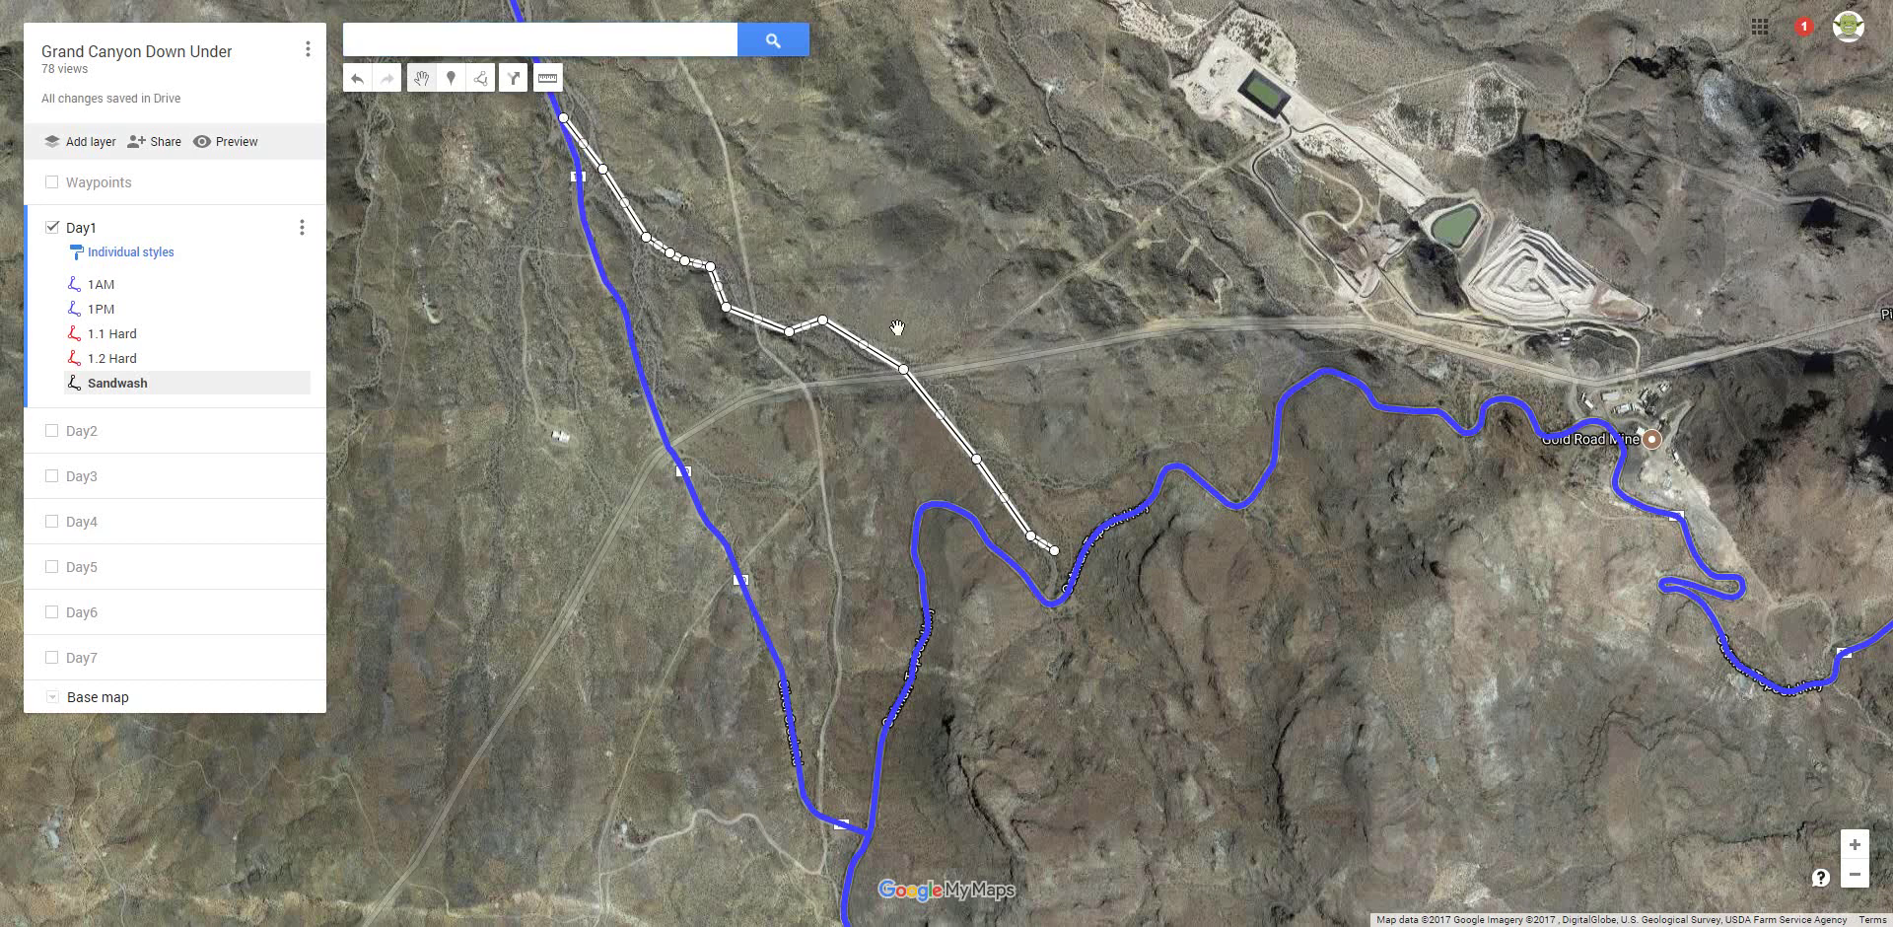
{"action": "left_click_drag", "start_coordinate": [811, 461], "coordinate": [836, 533]}
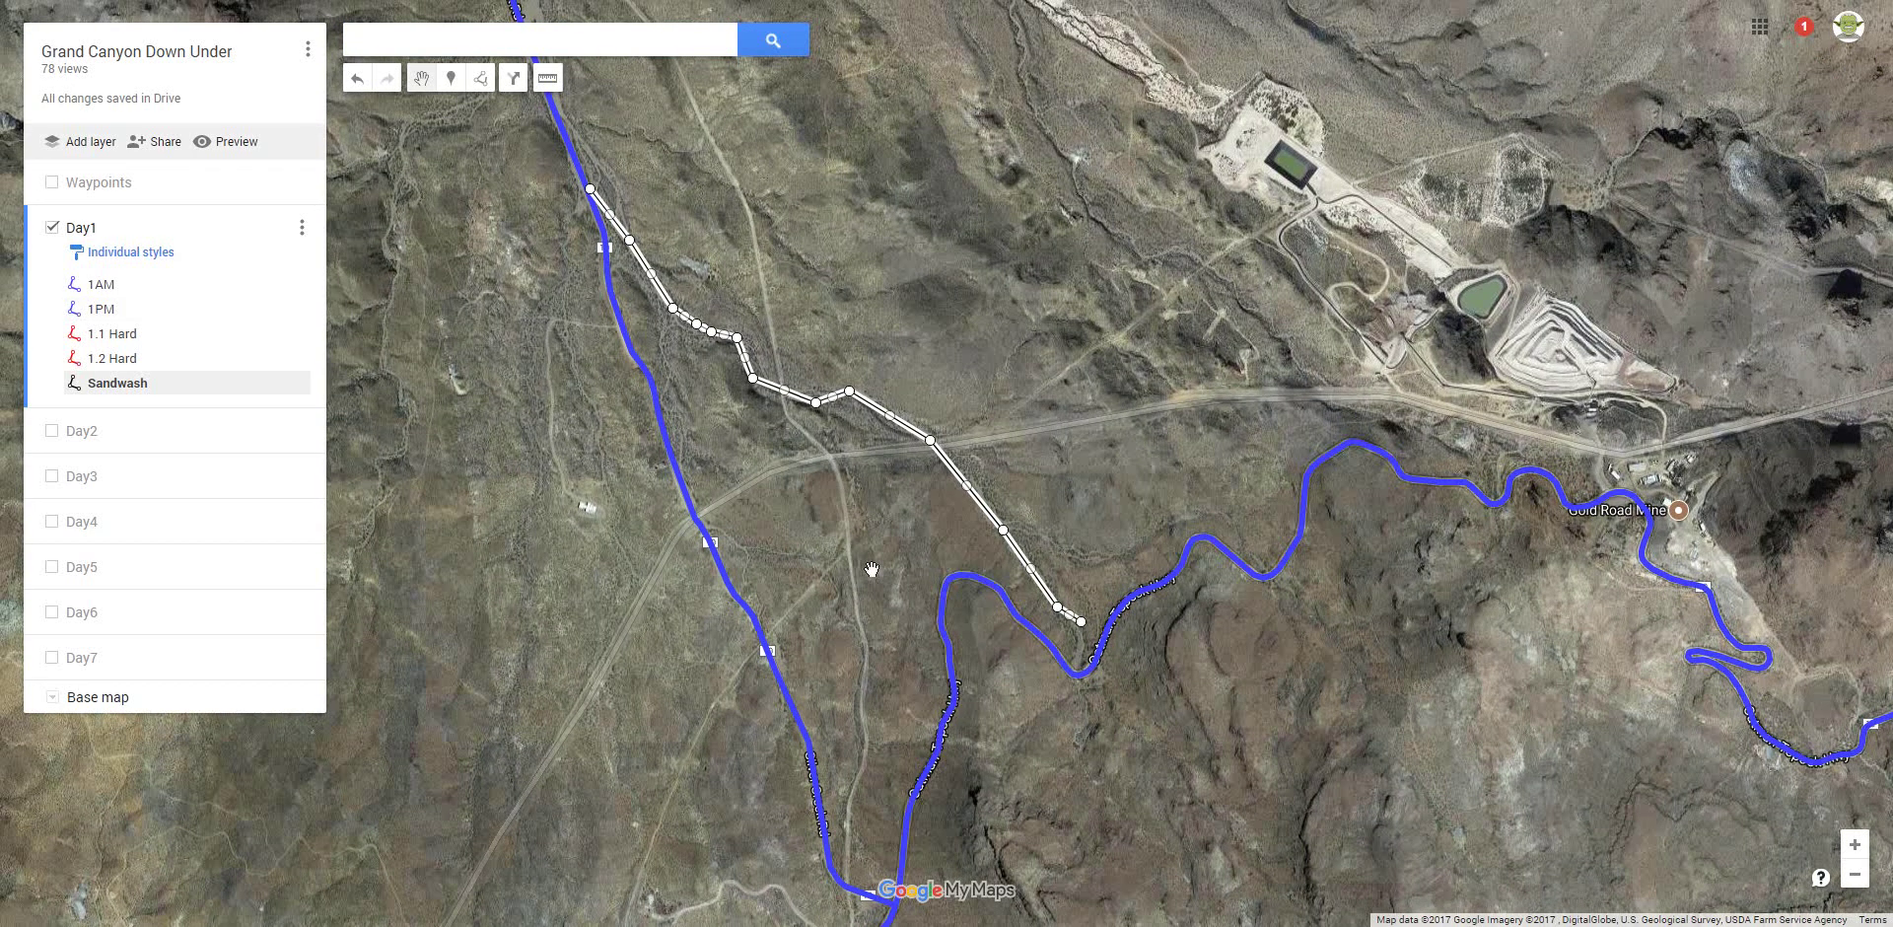
{"action": "scroll", "coordinate": [869, 566], "scroll_direction": "up", "scroll_amount": 1}
{"action": "scroll", "coordinate": [912, 513], "scroll_direction": "up", "scroll_amount": 1}
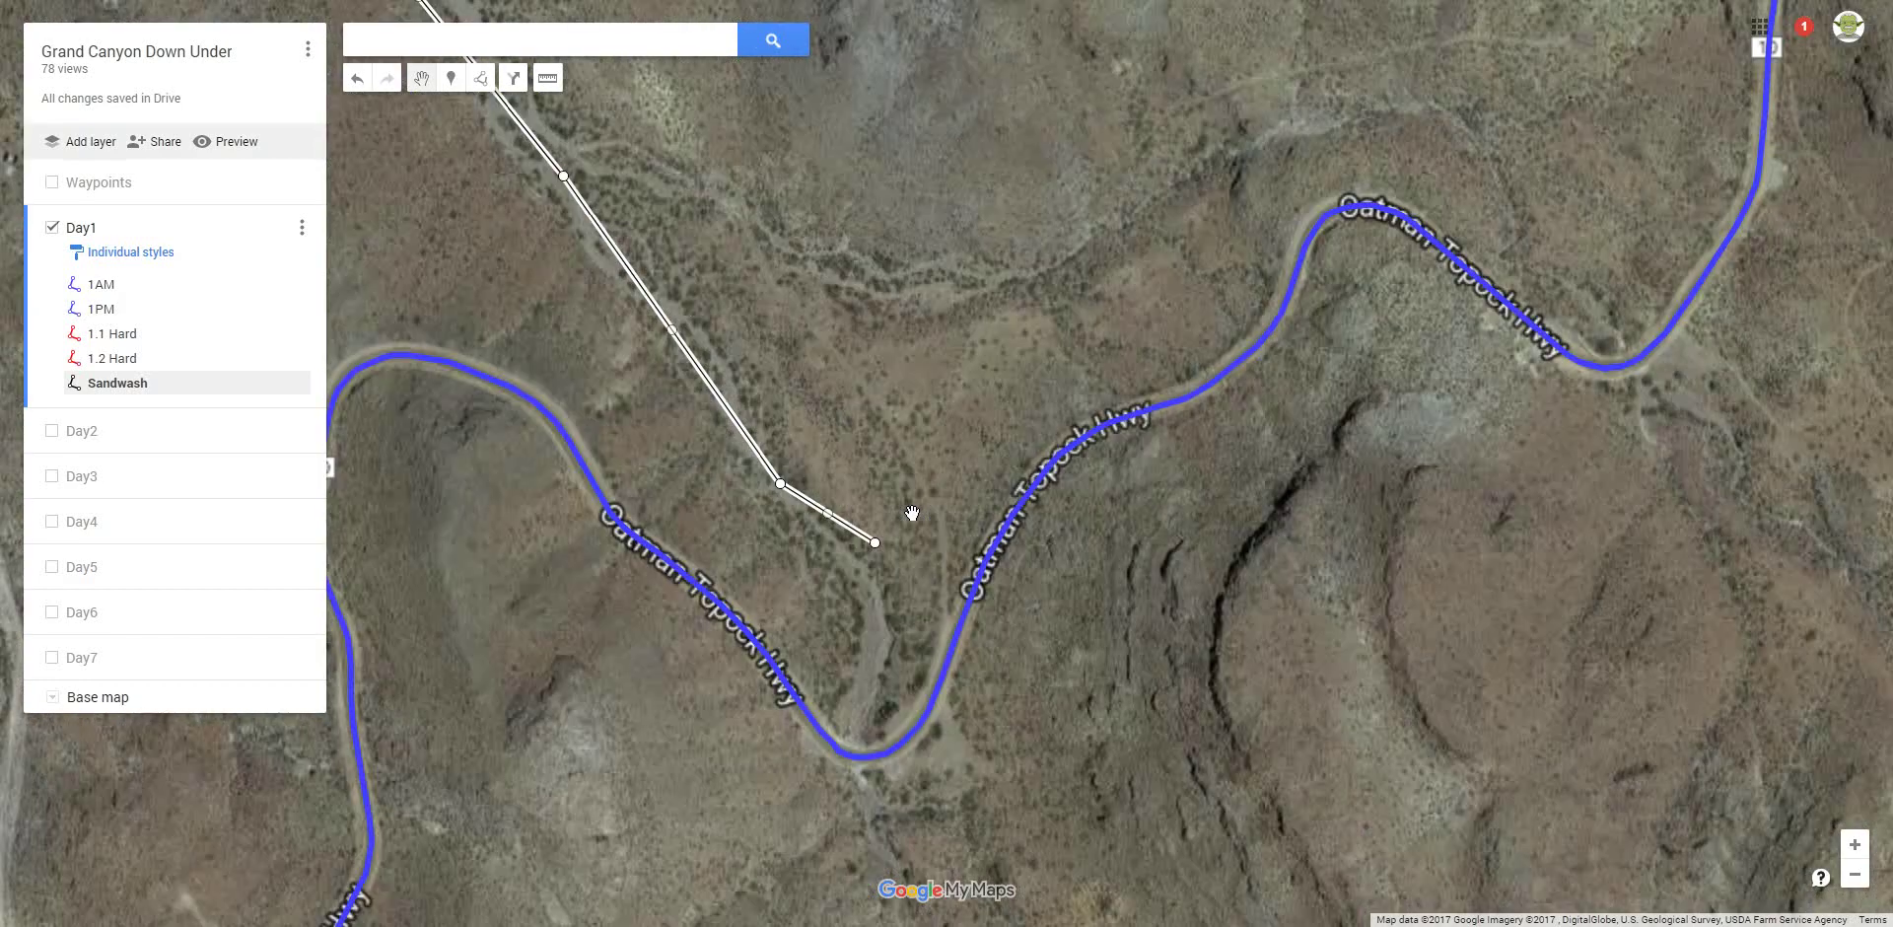
{"action": "left_click_drag", "start_coordinate": [874, 447], "coordinate": [842, 318]}
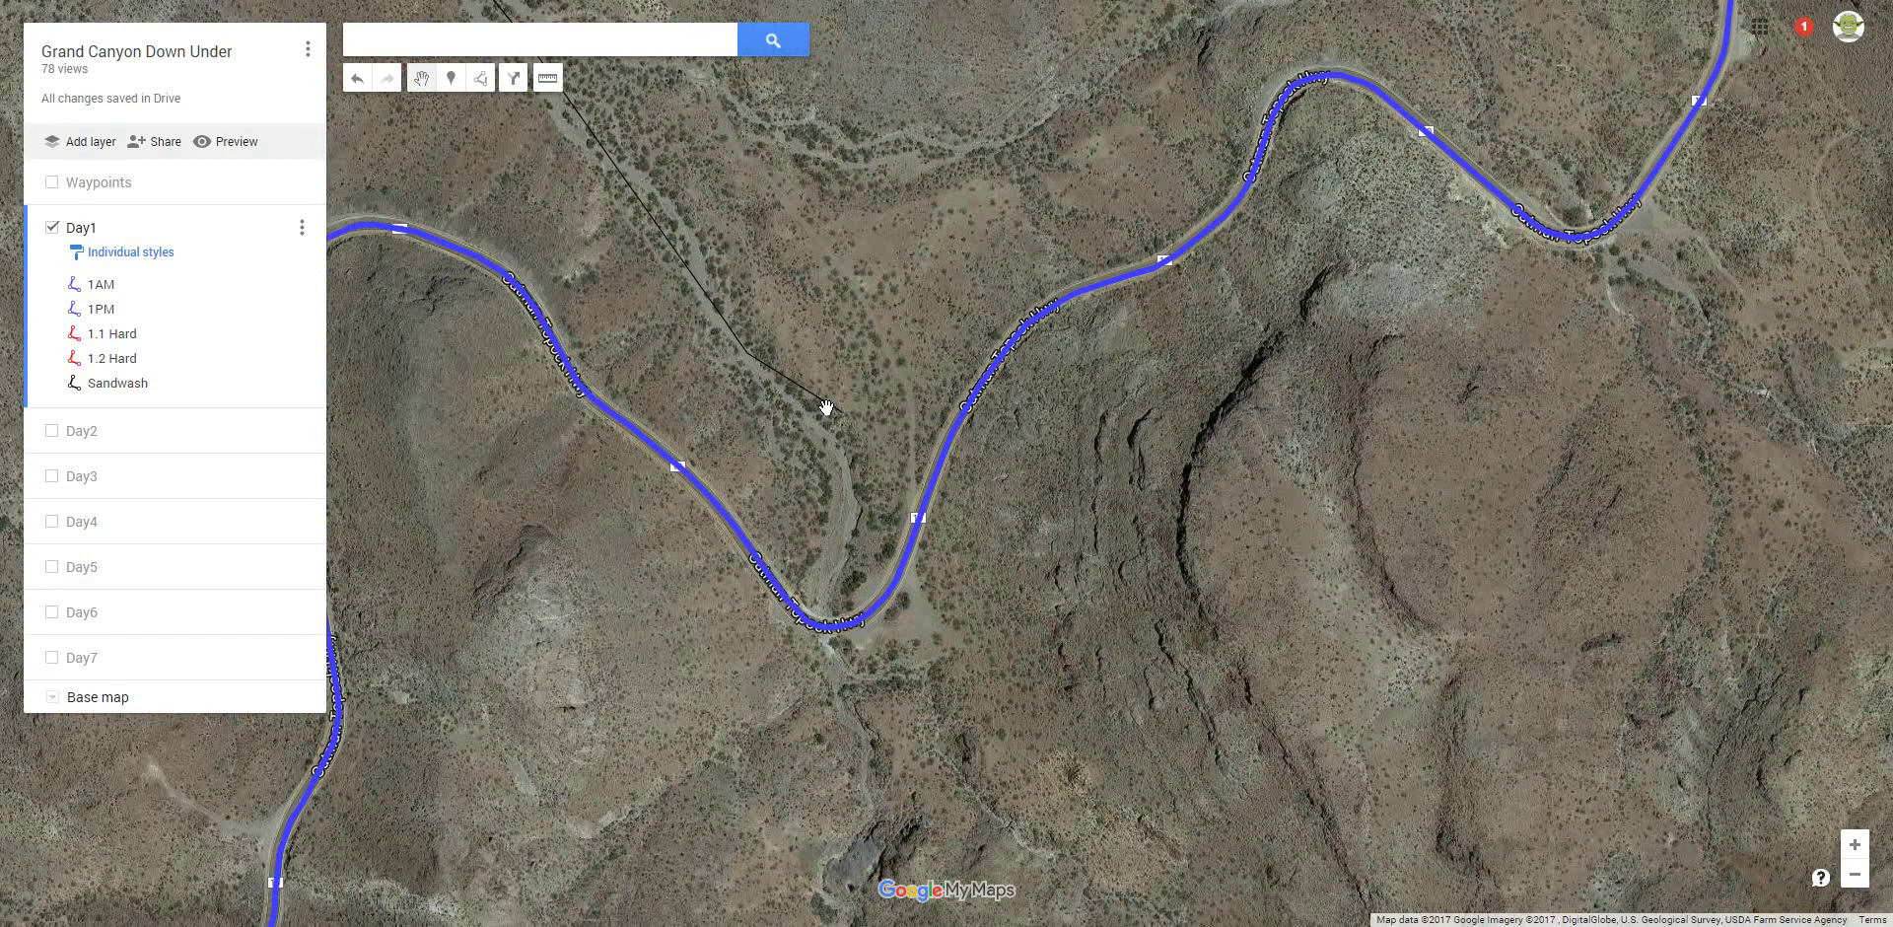
{"action": "scroll", "coordinate": [846, 412], "scroll_direction": "down", "scroll_amount": 1}
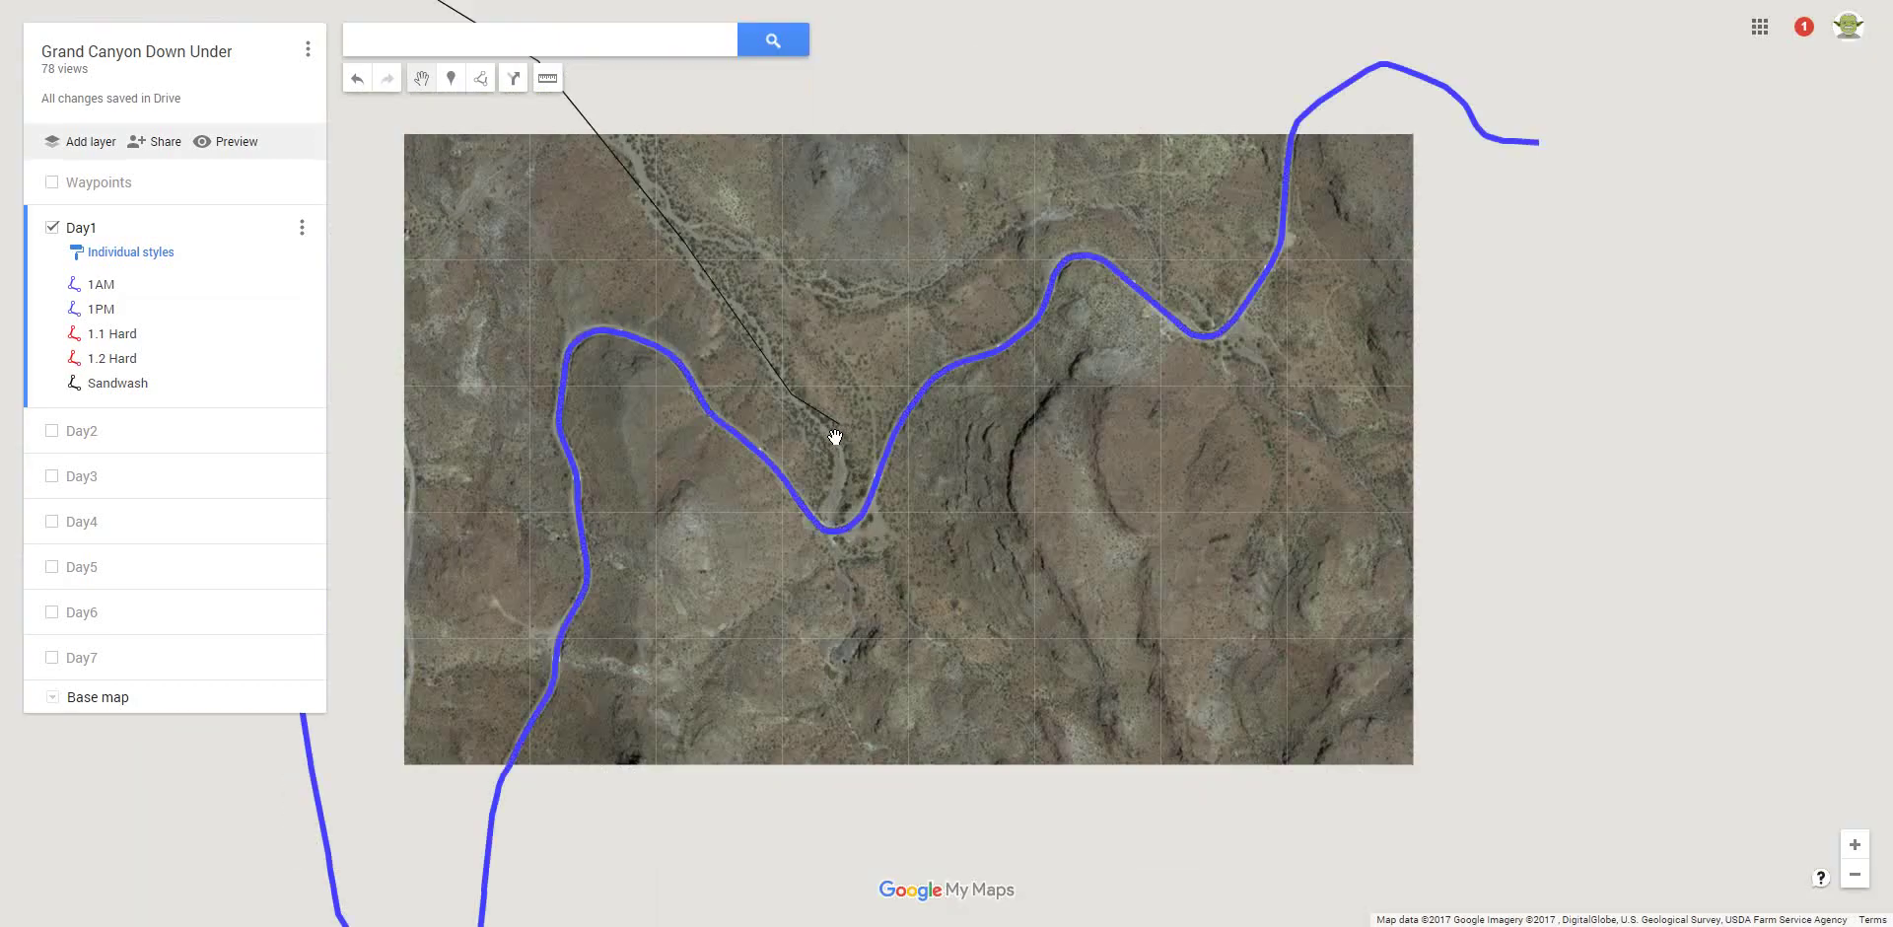
{"action": "scroll", "coordinate": [840, 414], "scroll_direction": "up", "scroll_amount": 2}
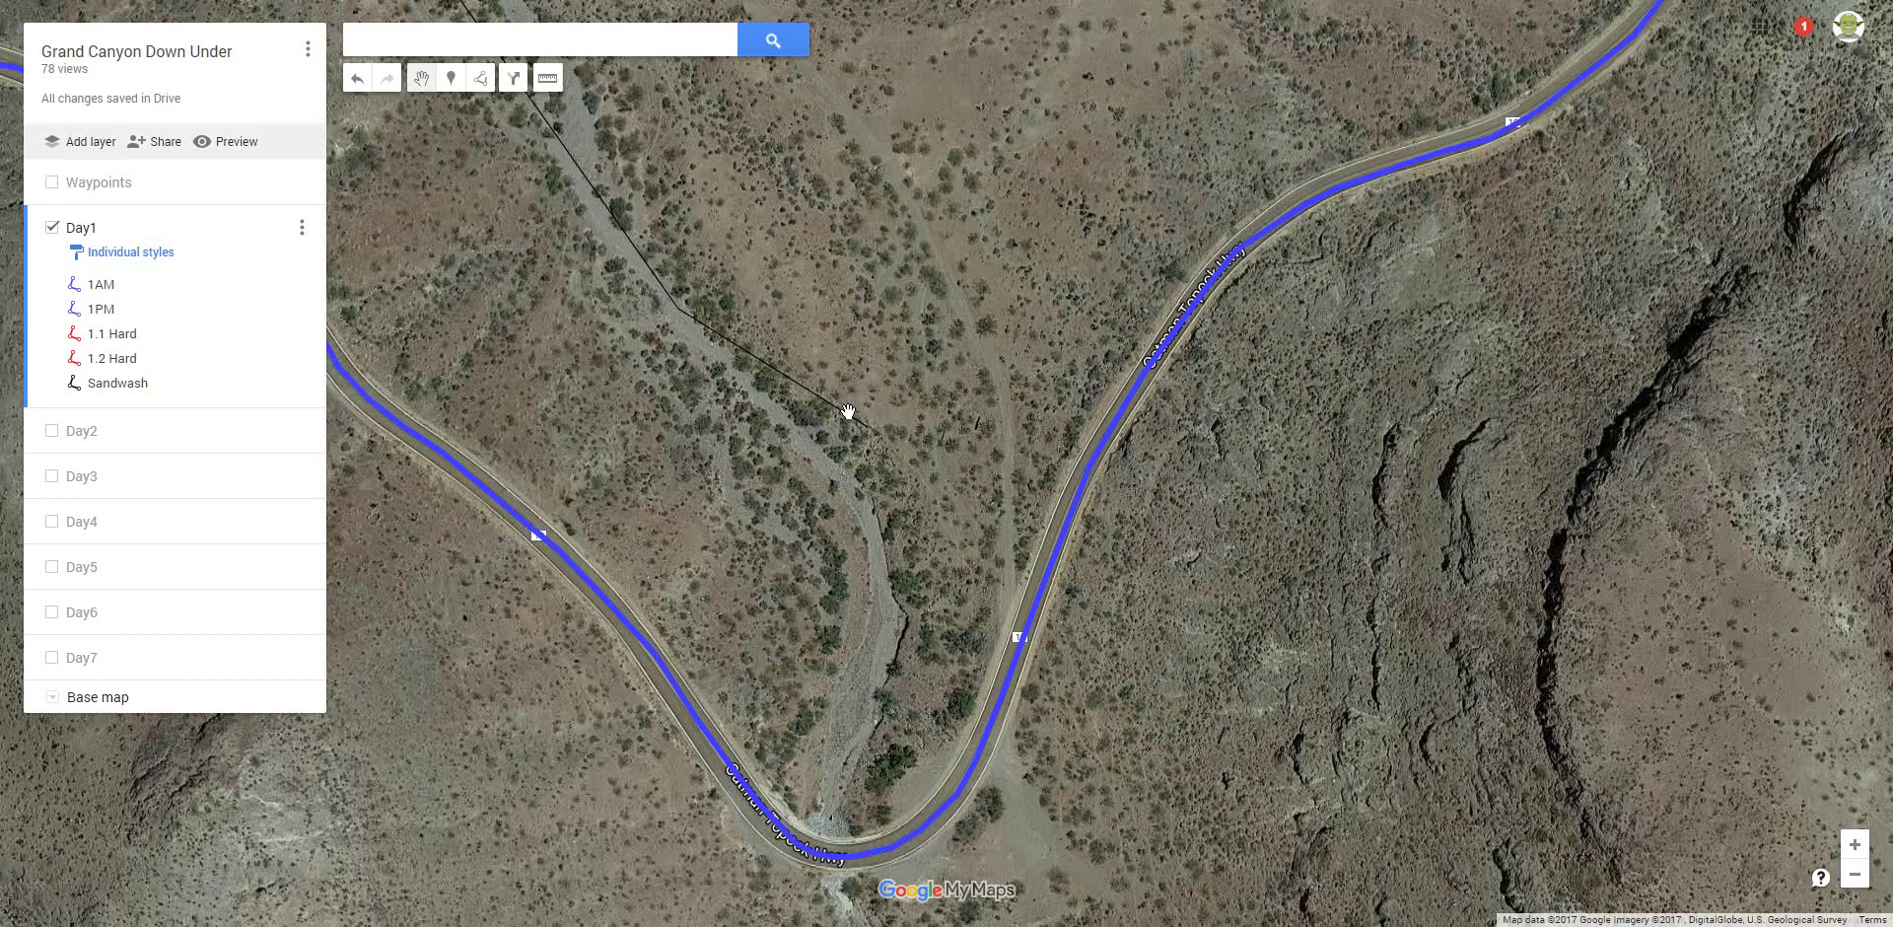
Select Sandwash in the sidebar and pan along it to its end near Oatman Topock Hwy.
{"action": "left_click", "coordinate": [138, 391]}
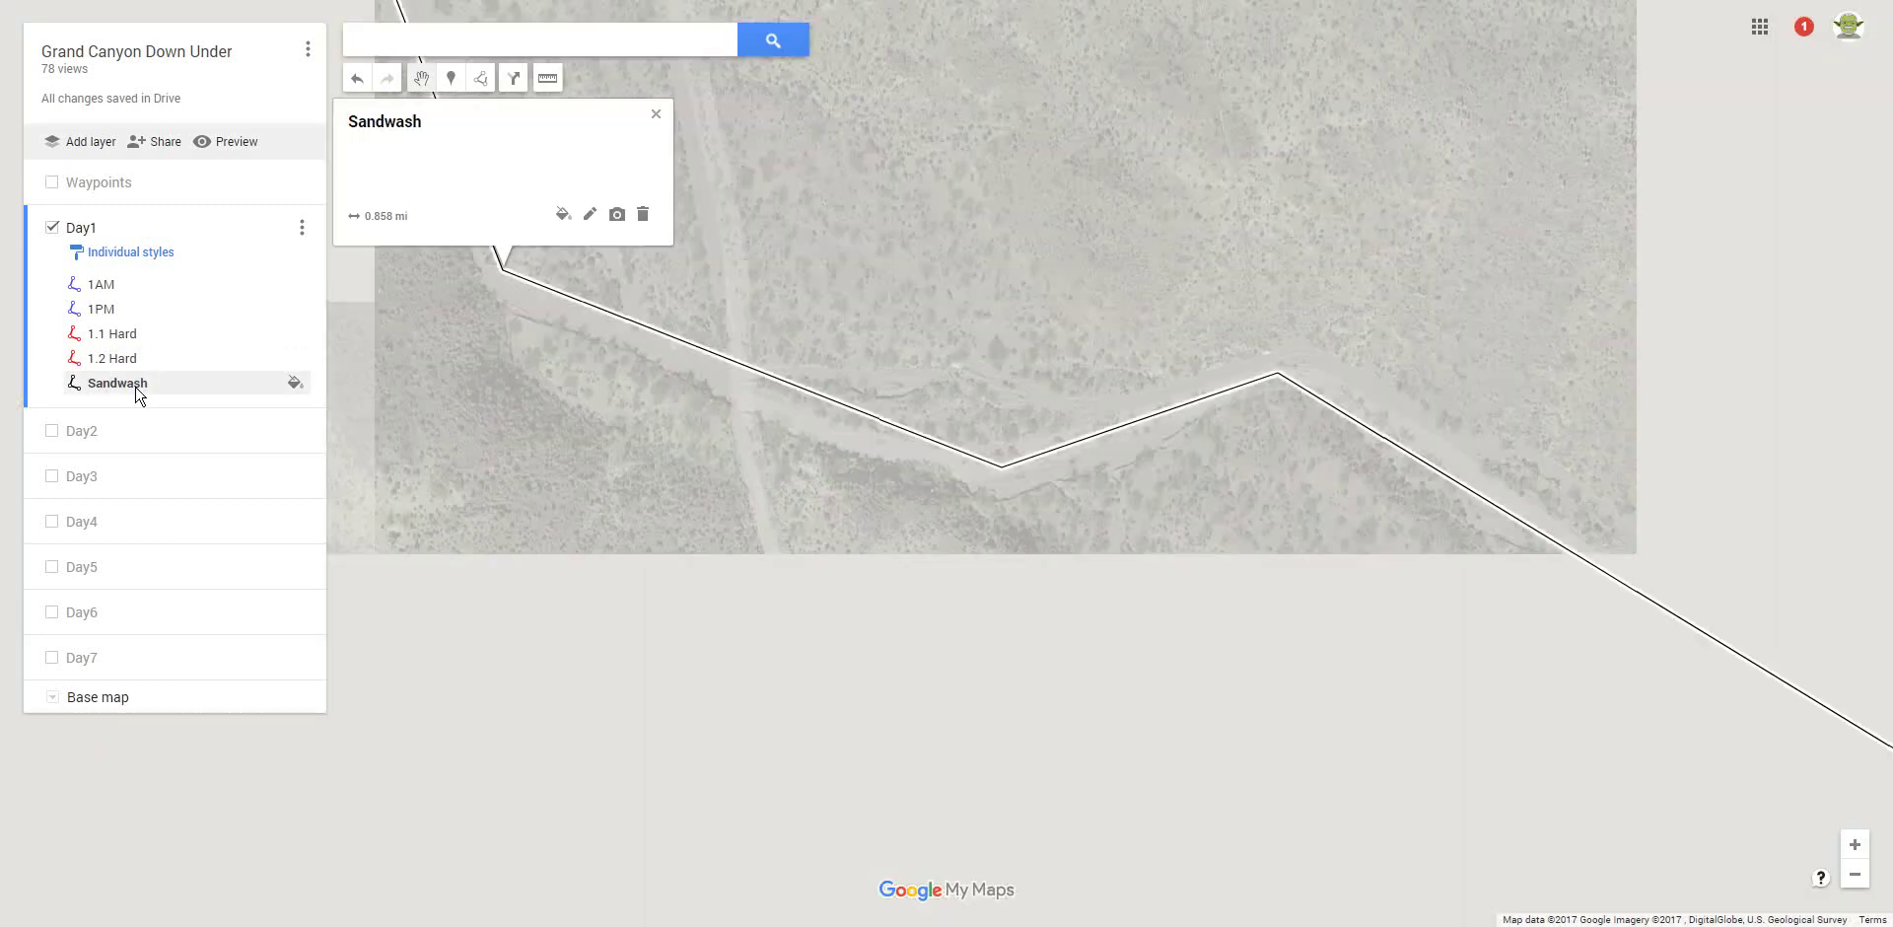
{"action": "left_click", "coordinate": [657, 121]}
{"action": "left_click_drag", "start_coordinate": [1429, 667], "coordinate": [832, 488]}
{"action": "scroll", "coordinate": [832, 488], "scroll_direction": "down", "scroll_amount": 1}
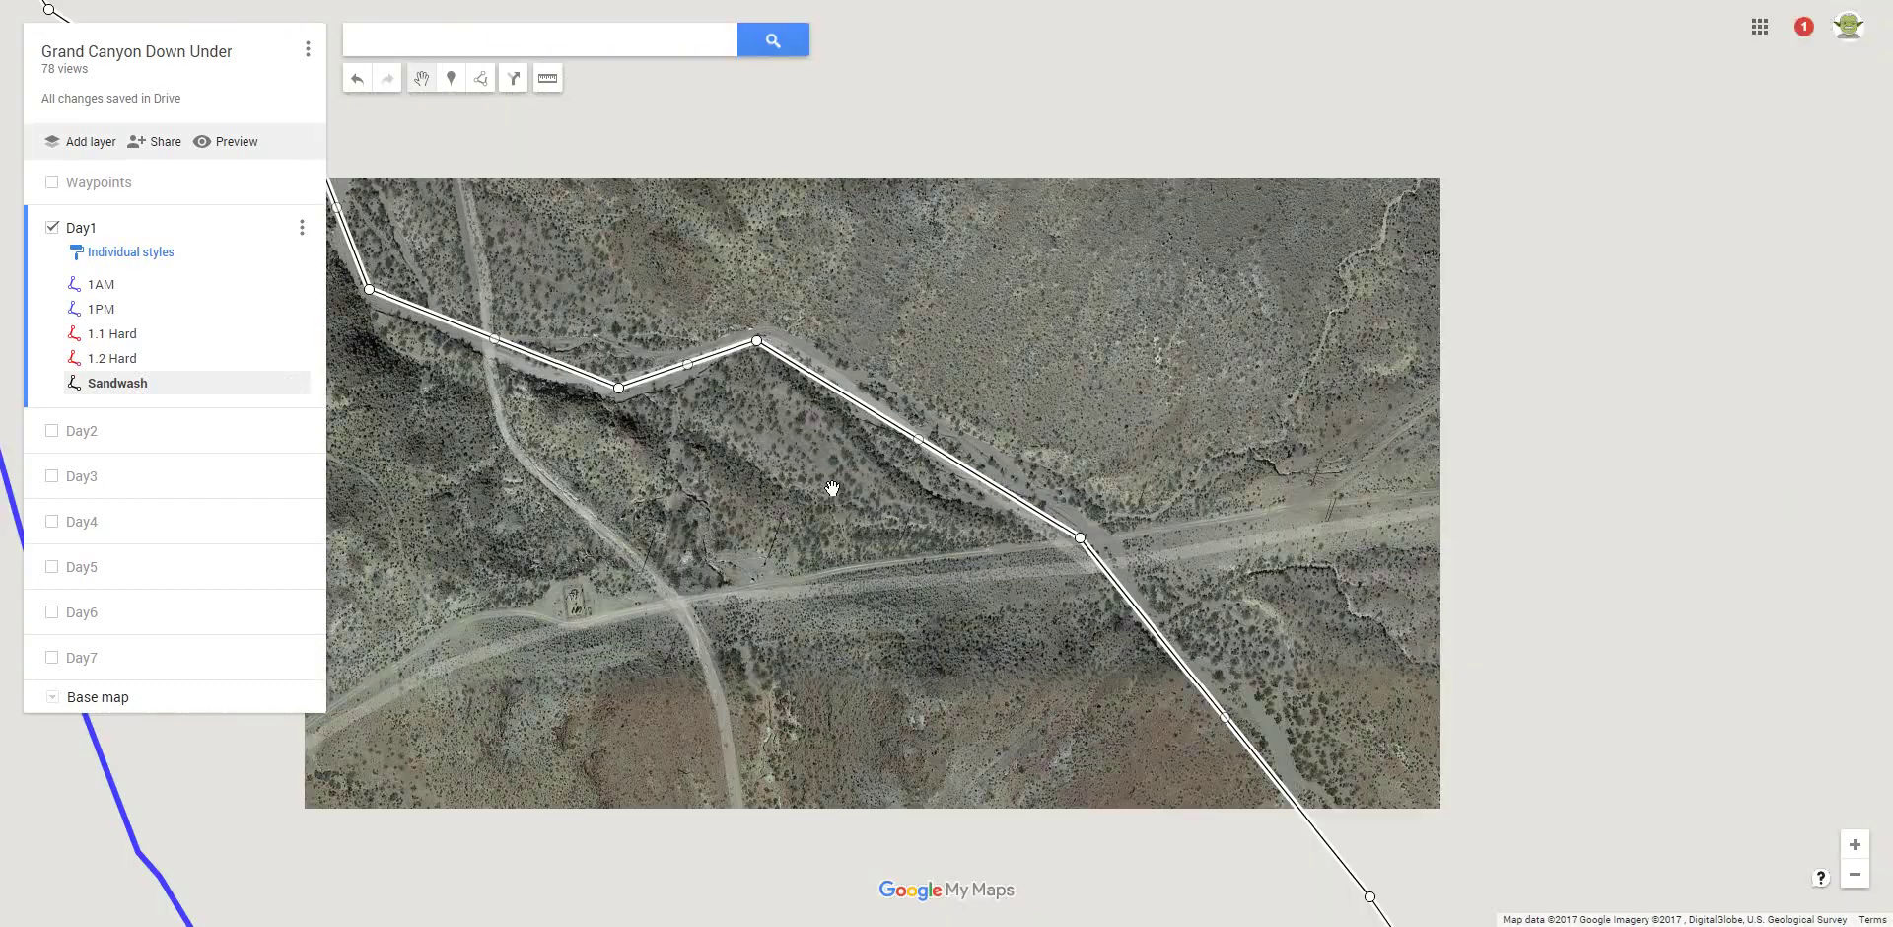
{"action": "left_click_drag", "start_coordinate": [1031, 685], "coordinate": [949, 613]}
{"action": "key", "text": "Down"}
{"action": "key", "text": "Right"}
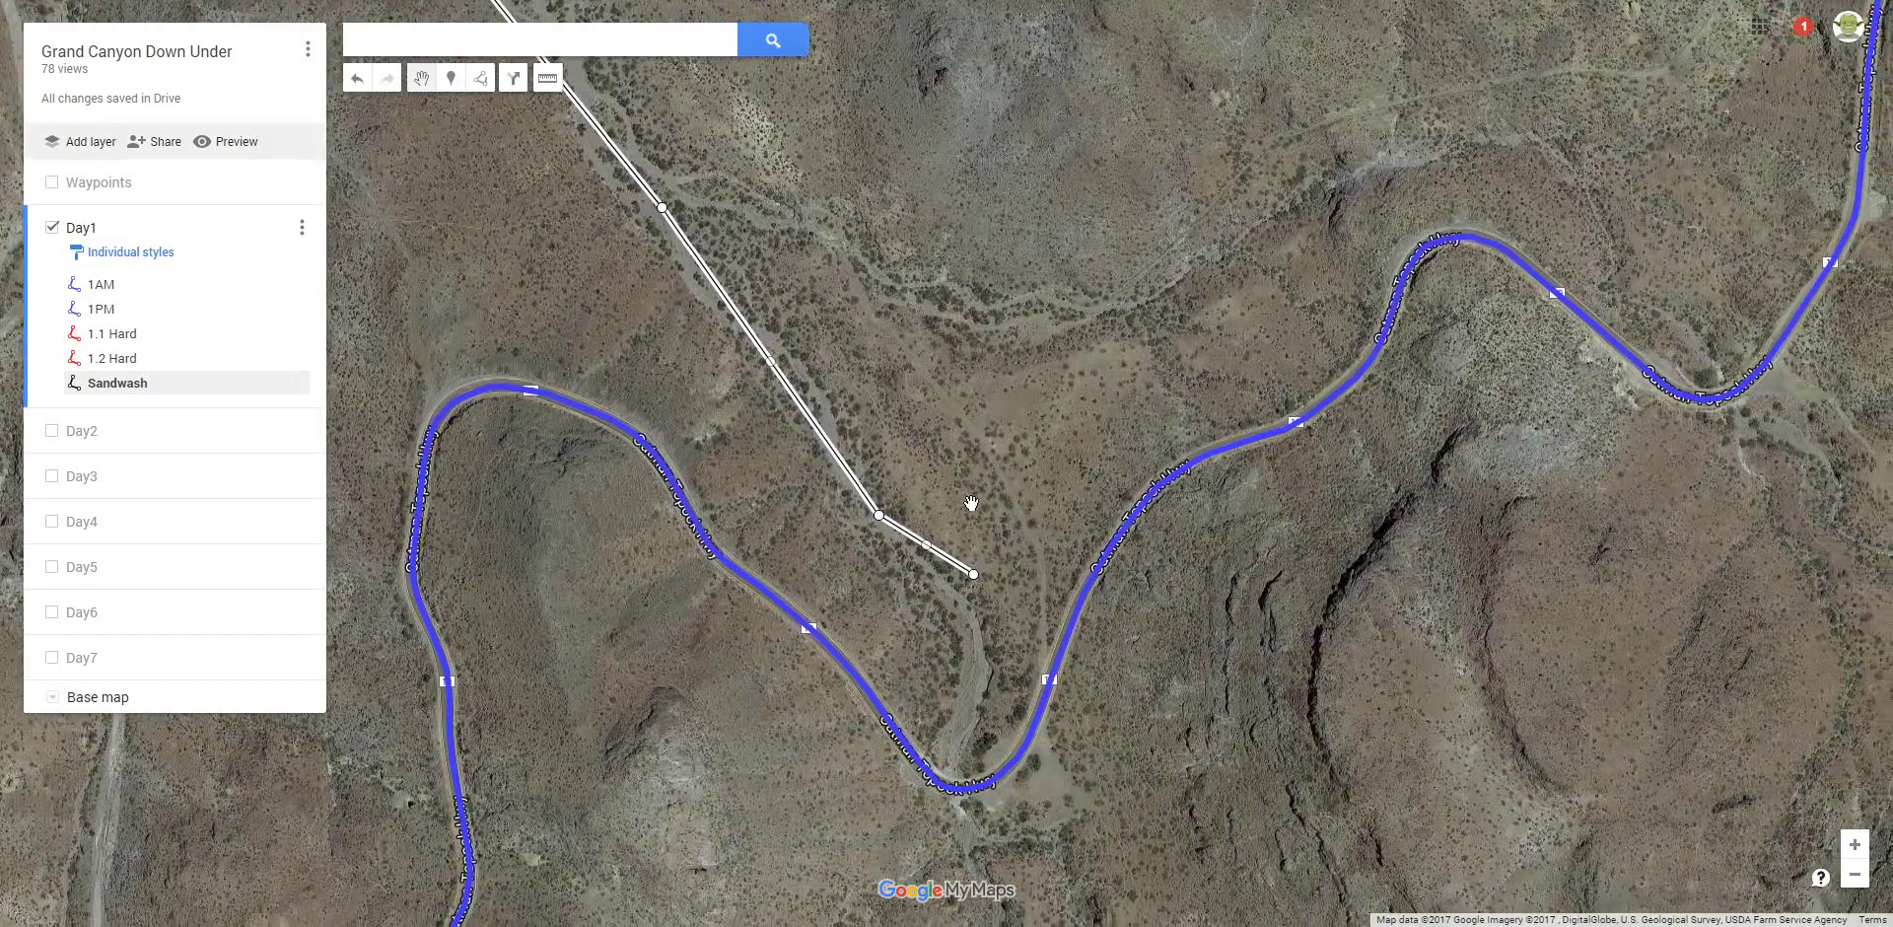
Extend the Sandwash line from its end point down to the highway, making it 0.925 mi.
{"action": "right_click", "coordinate": [972, 573]}
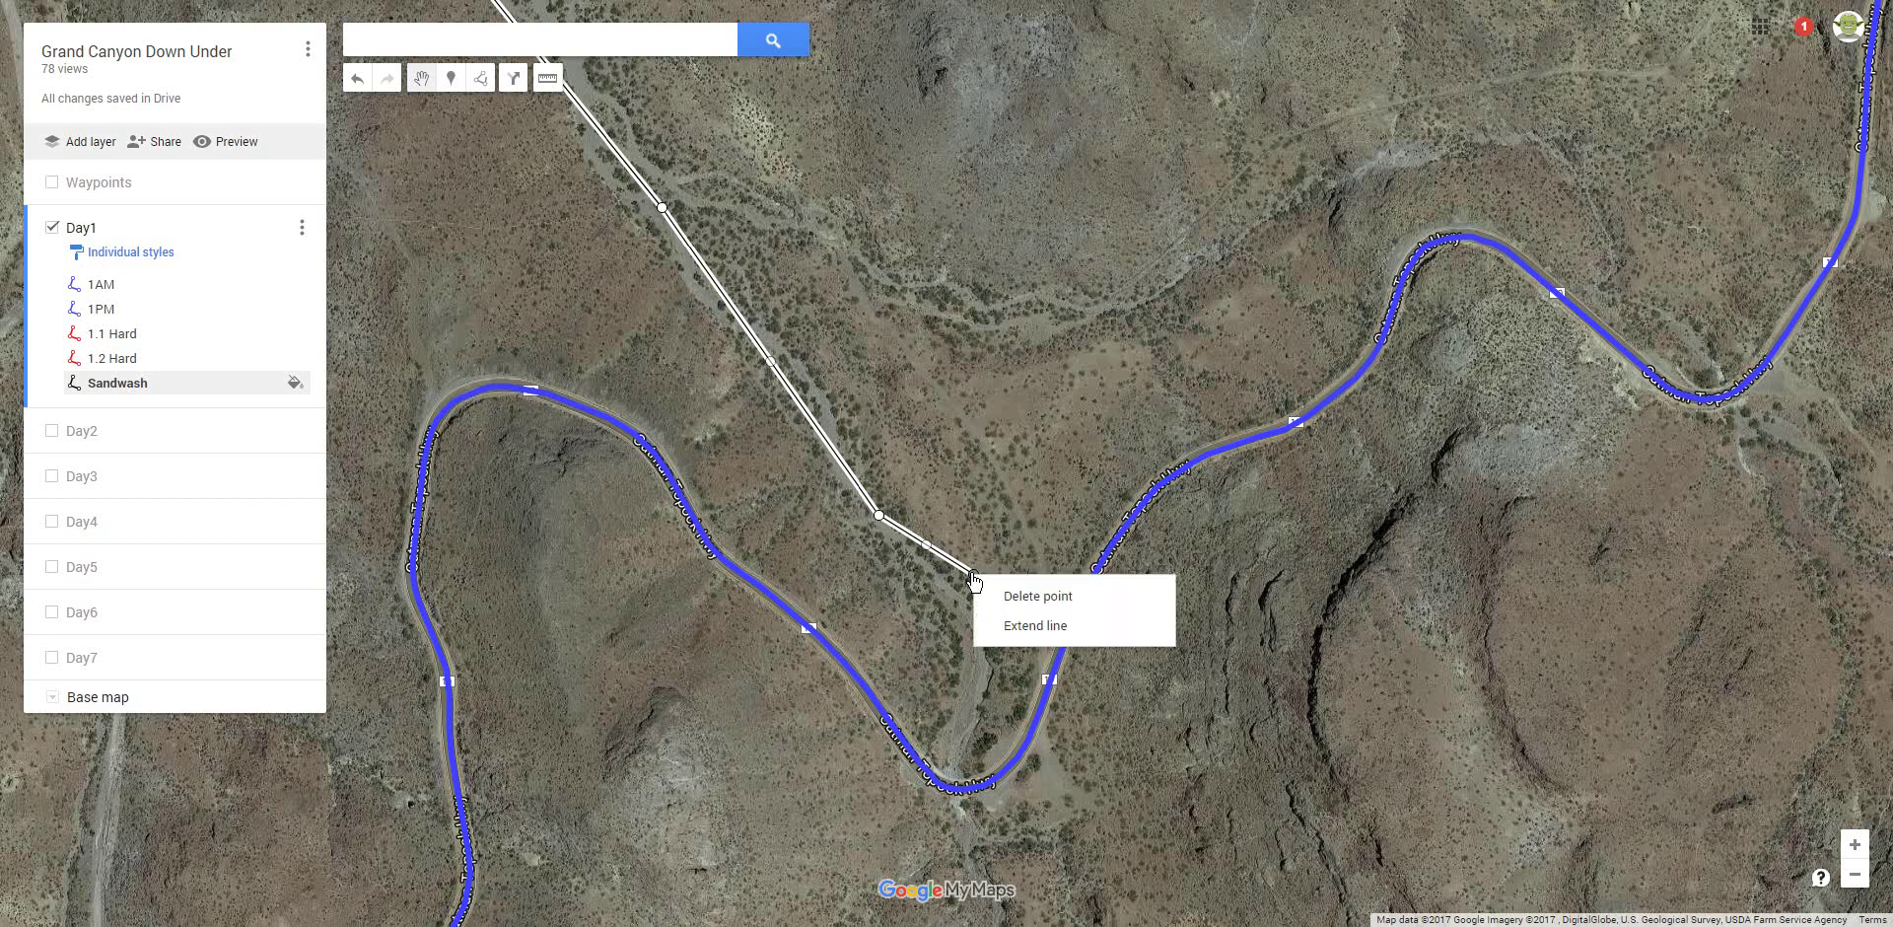
{"action": "left_click", "coordinate": [1029, 628]}
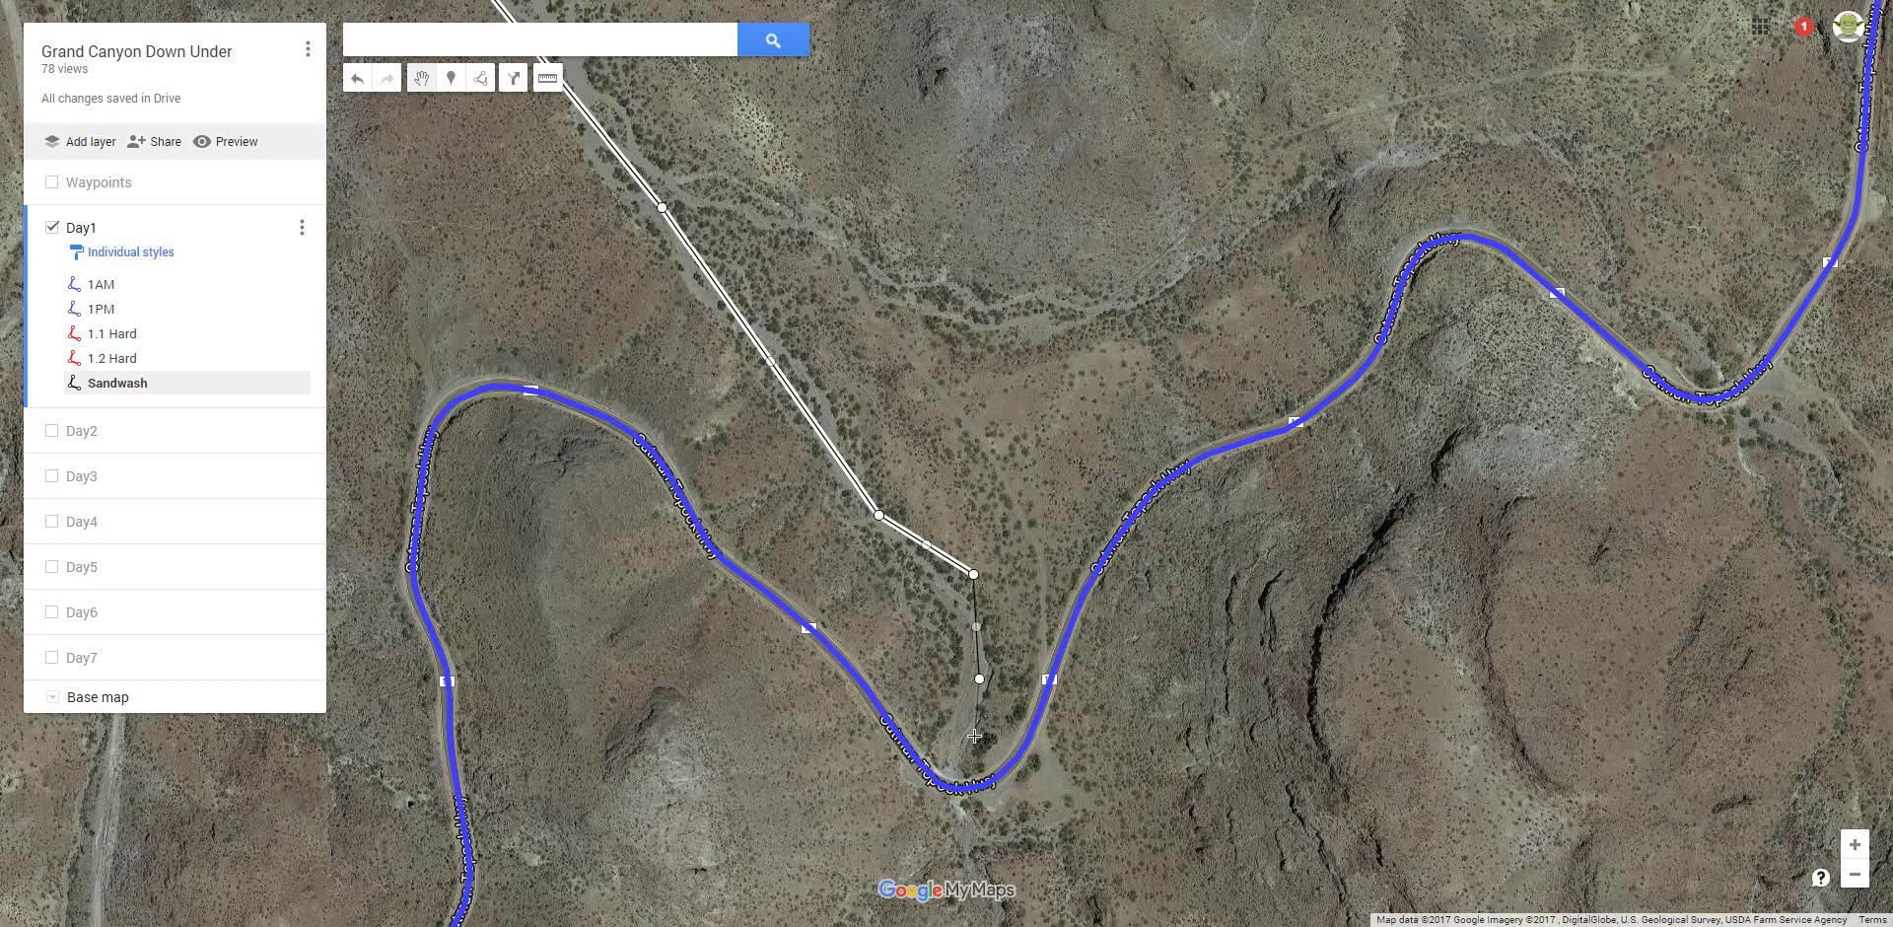
{"action": "double_click", "coordinate": [944, 786]}
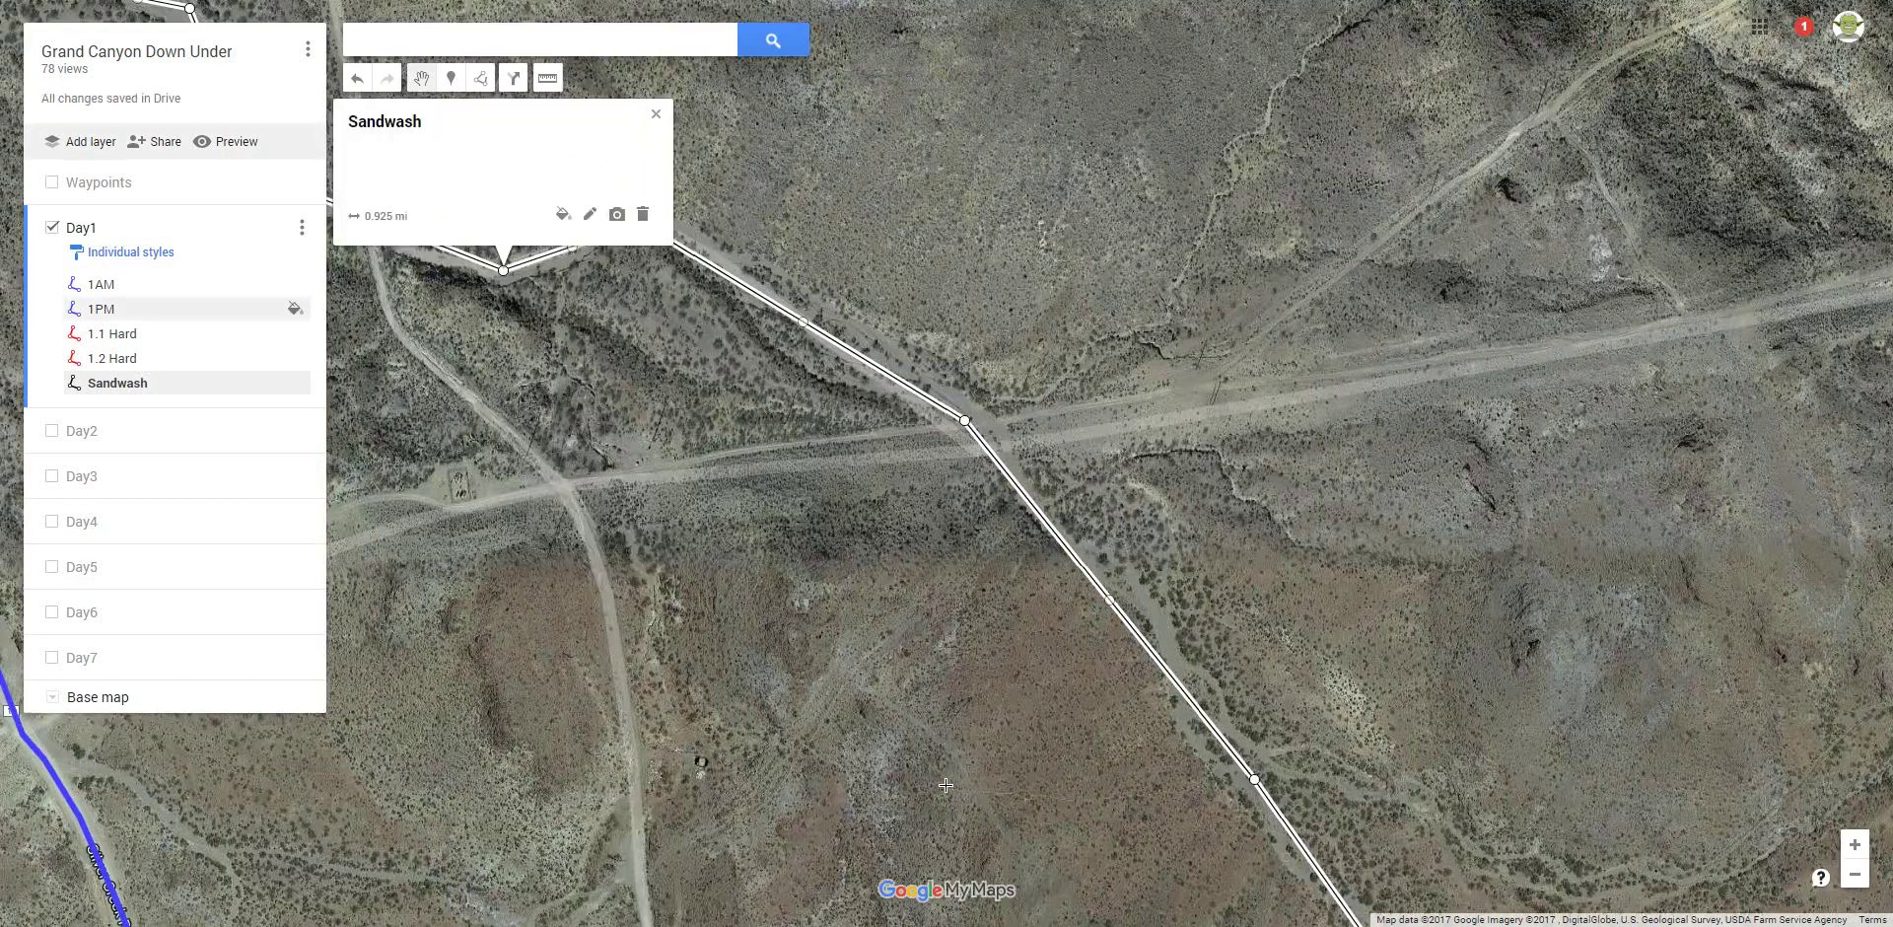
Drag a vertex and add a bend point so Sandwash's upper section follows the wash curve.
{"action": "left_click_drag", "start_coordinate": [872, 593], "coordinate": [961, 721]}
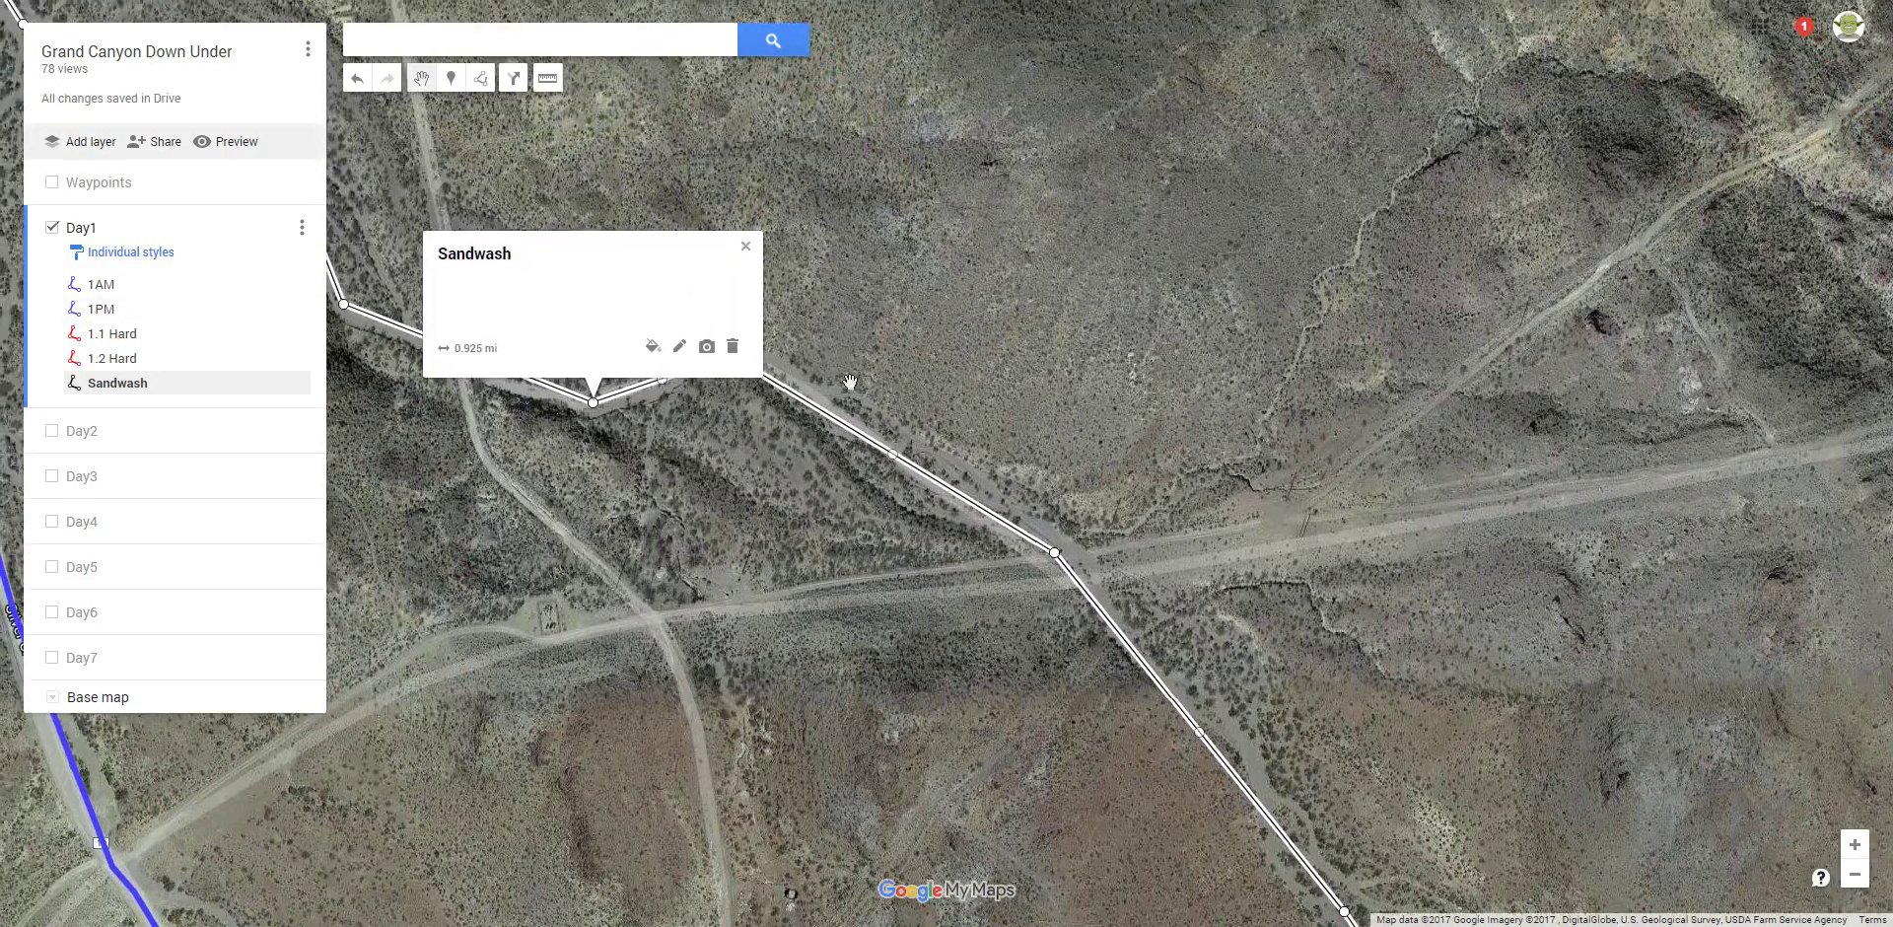
{"action": "left_click", "coordinate": [749, 247]}
{"action": "left_click_drag", "start_coordinate": [739, 422], "coordinate": [1013, 689]}
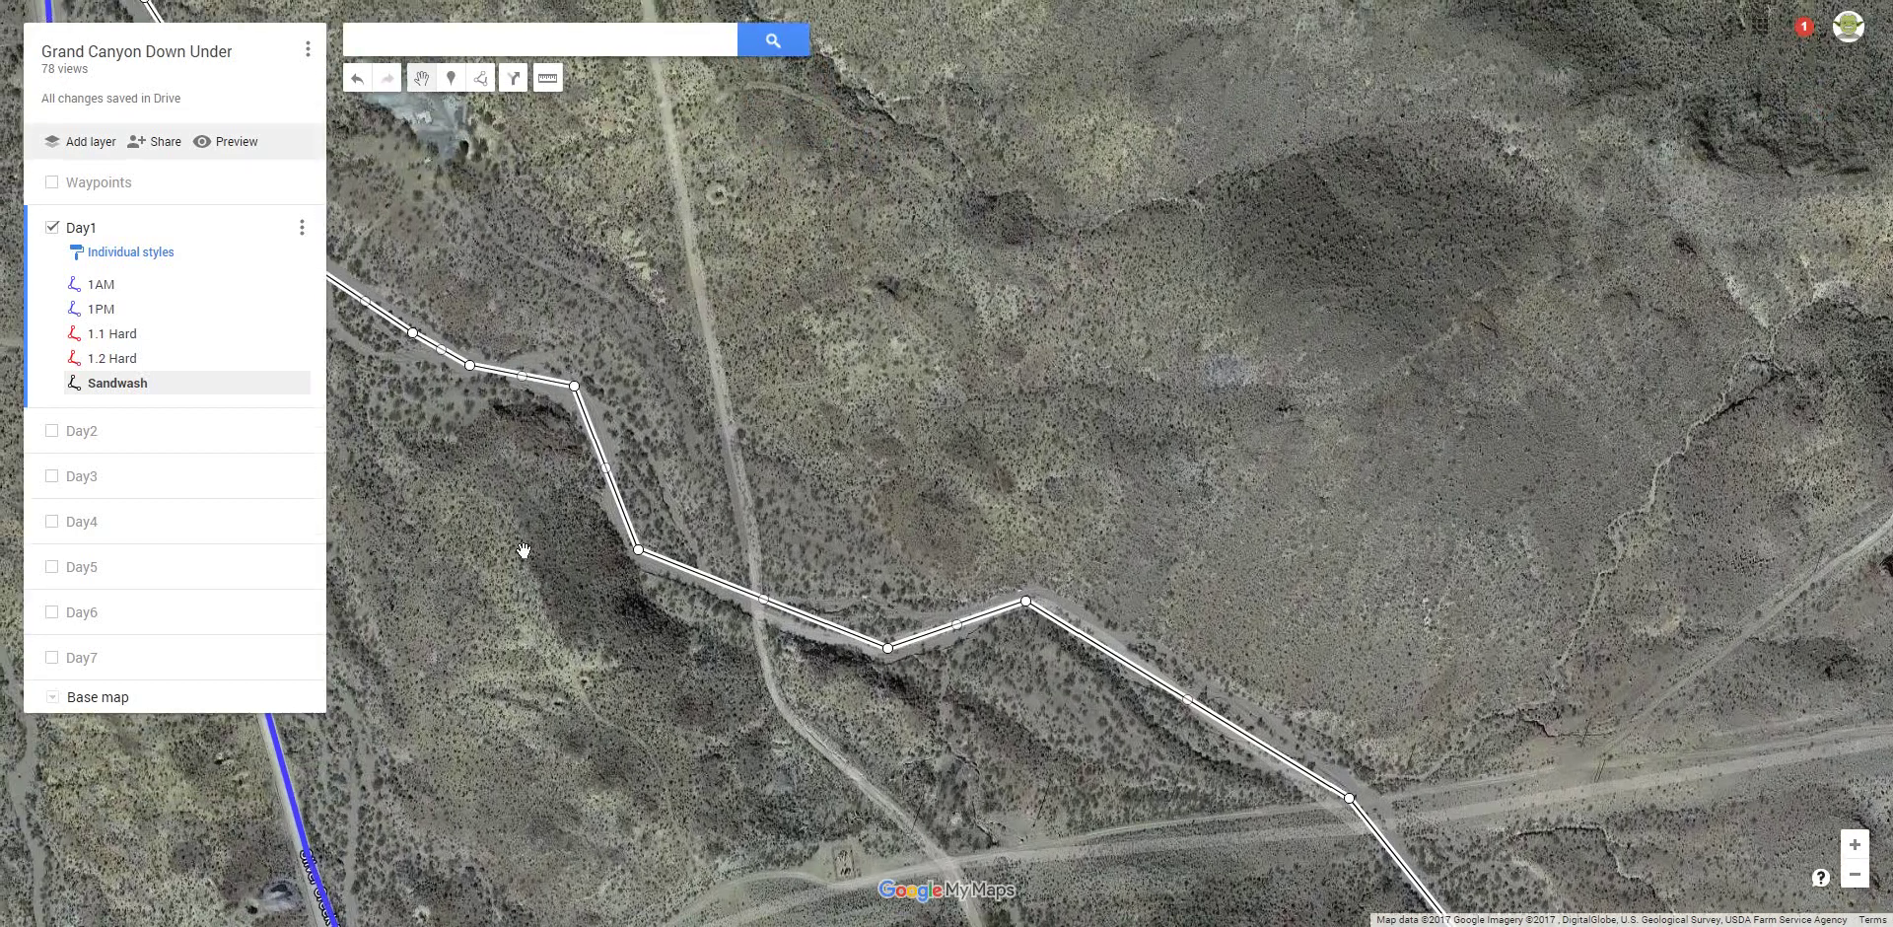
{"action": "left_click_drag", "start_coordinate": [522, 550], "coordinate": [626, 617]}
{"action": "scroll", "coordinate": [580, 499], "scroll_direction": "up", "scroll_amount": 1}
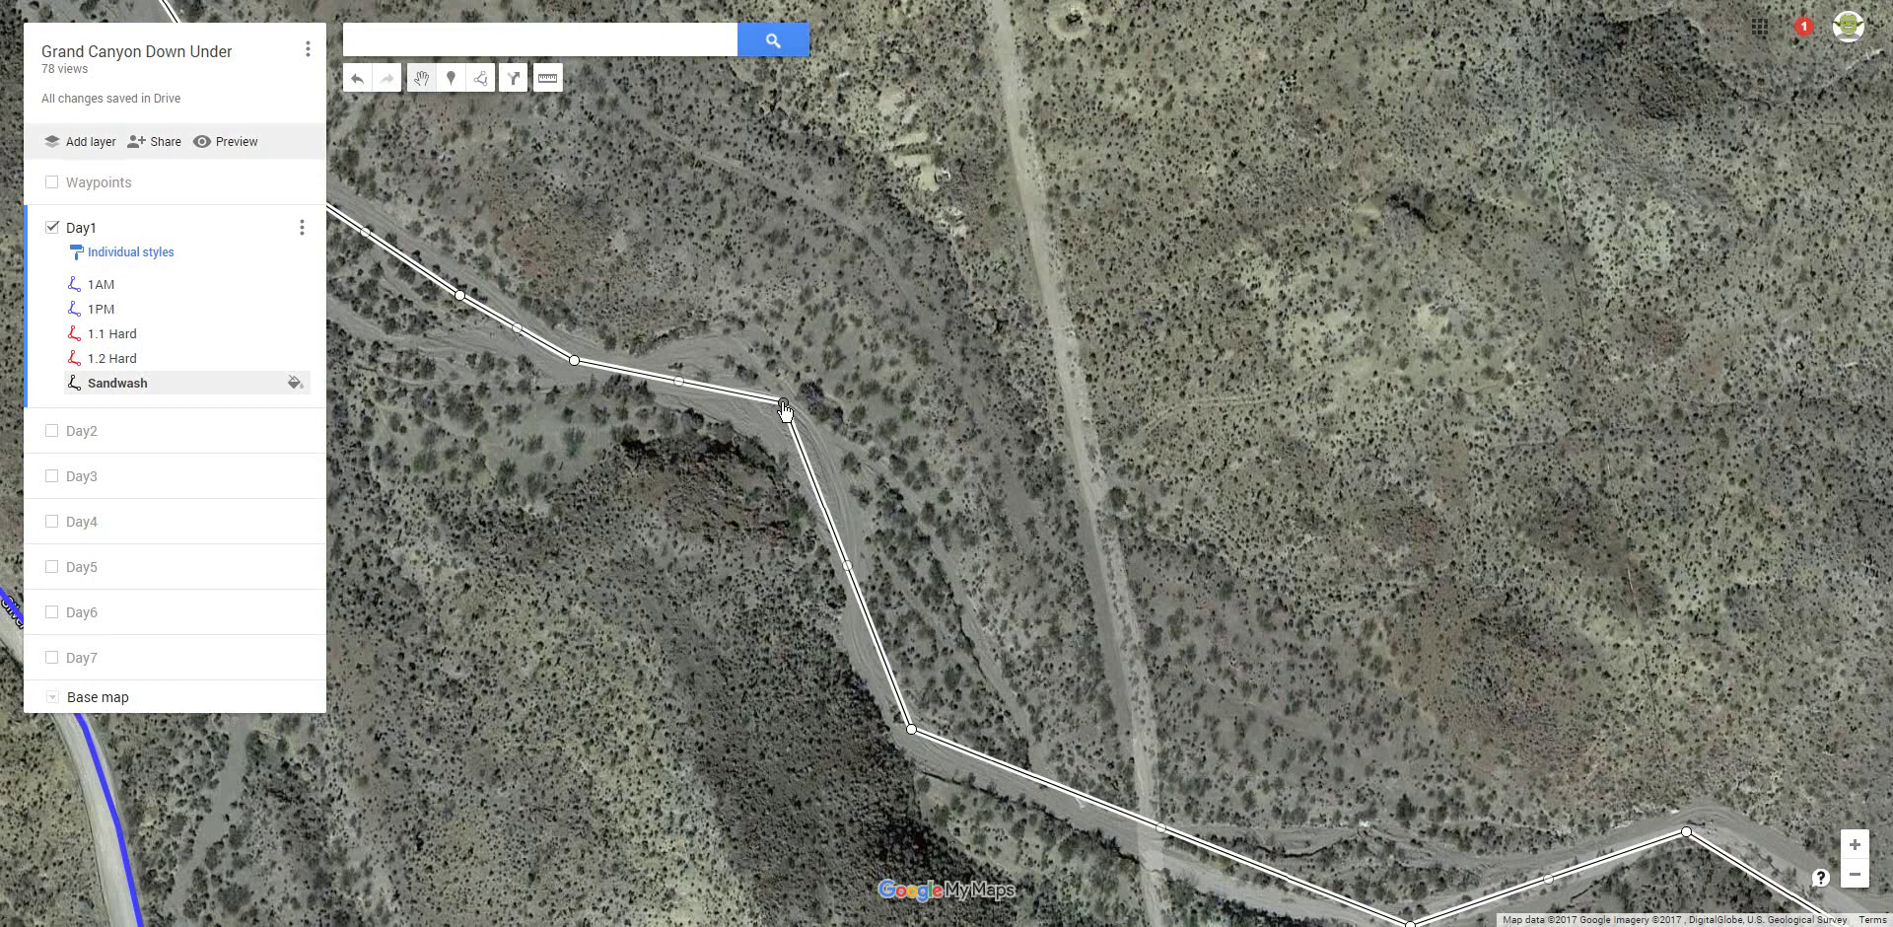
{"action": "left_click_drag", "start_coordinate": [783, 404], "coordinate": [766, 425]}
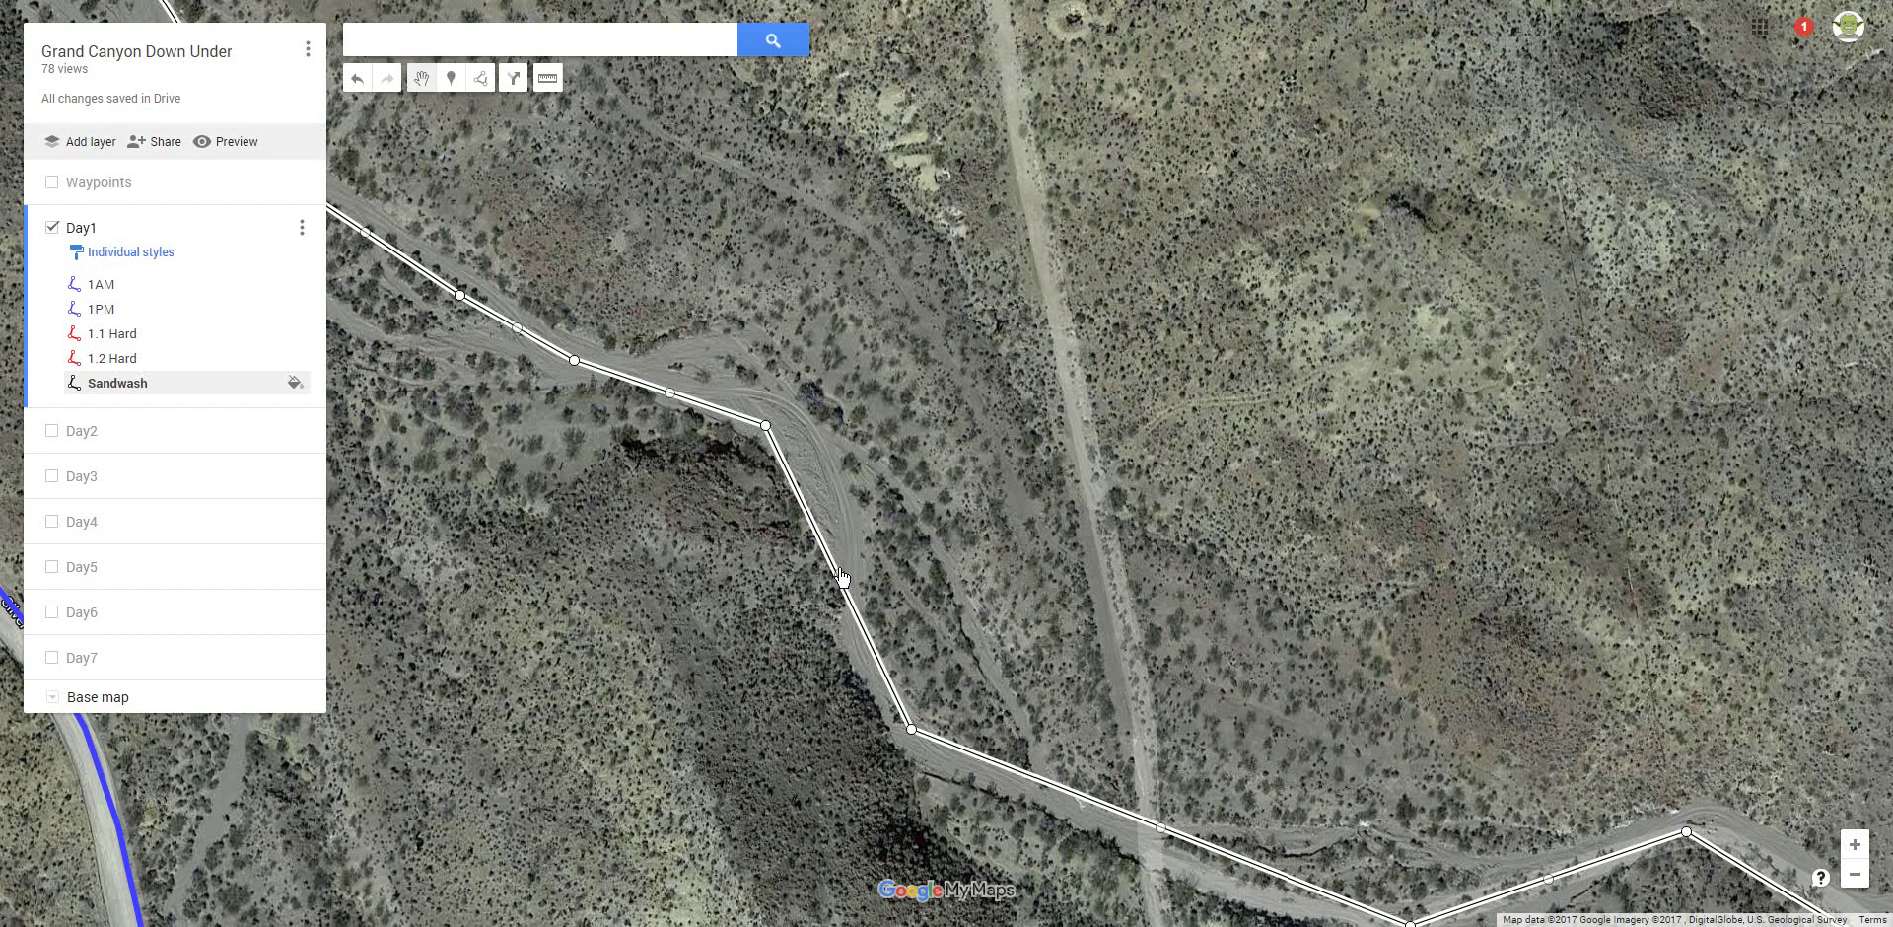
{"action": "left_click_drag", "start_coordinate": [841, 522], "coordinate": [839, 513]}
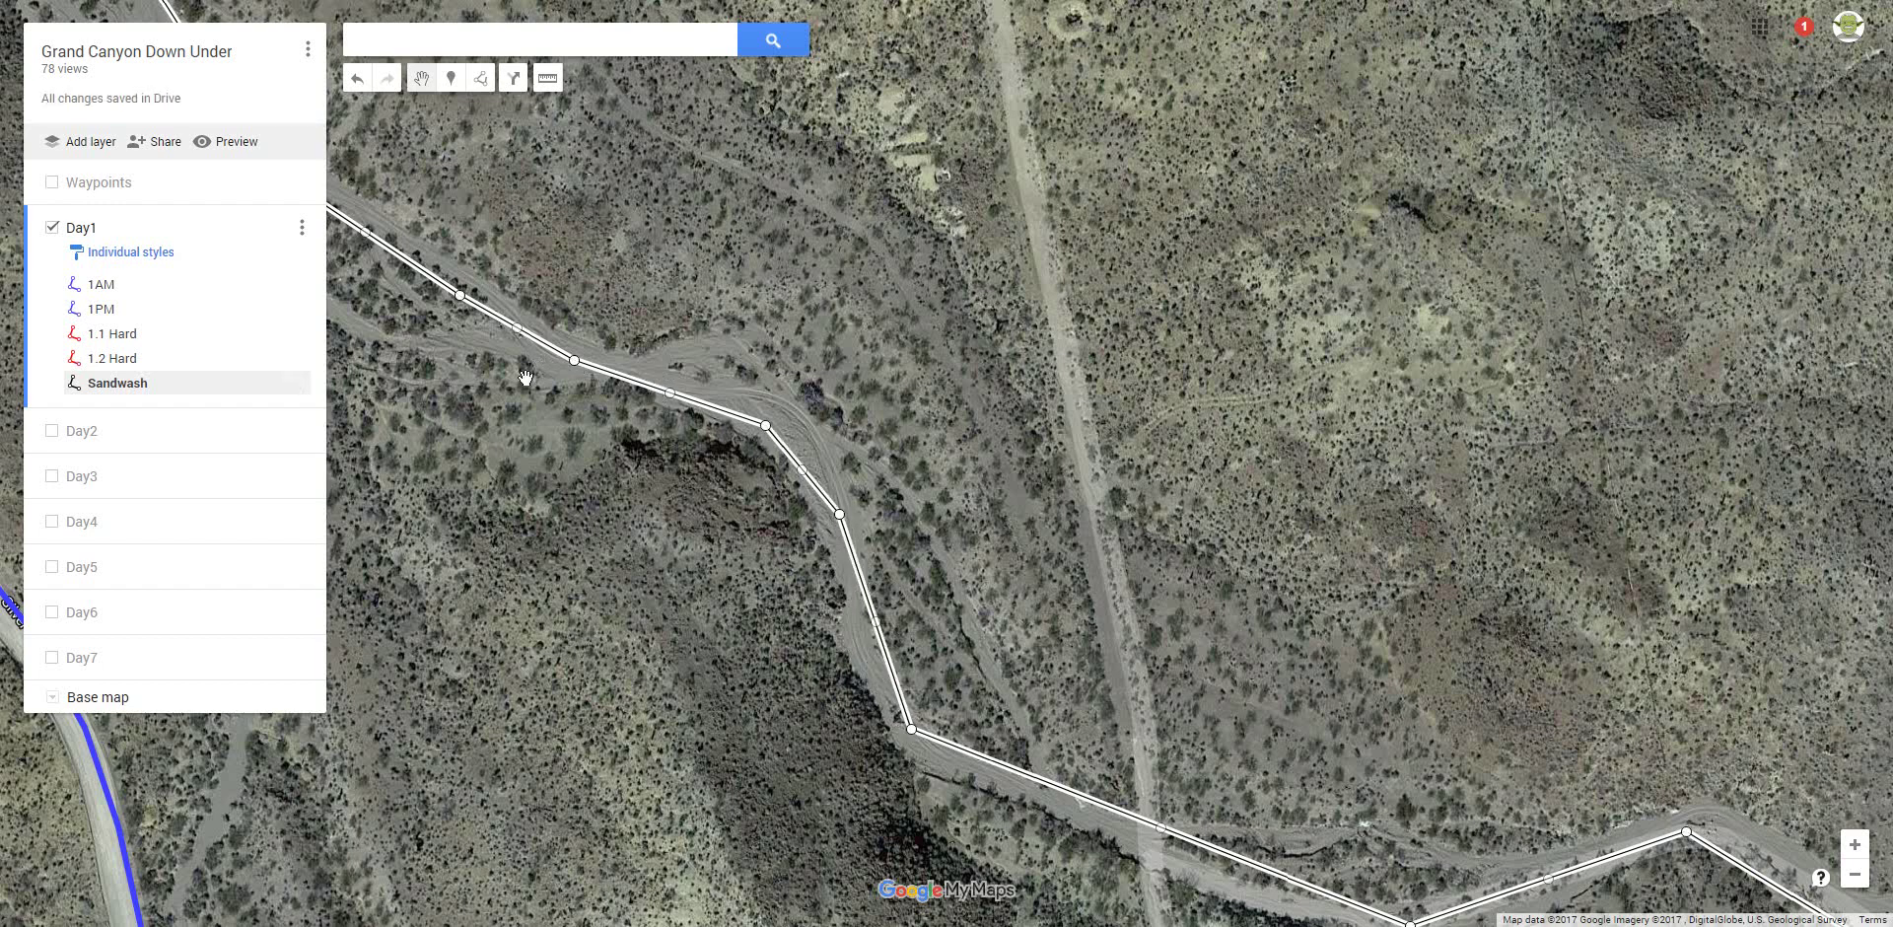
{"action": "left_click_drag", "start_coordinate": [545, 512], "coordinate": [1168, 779]}
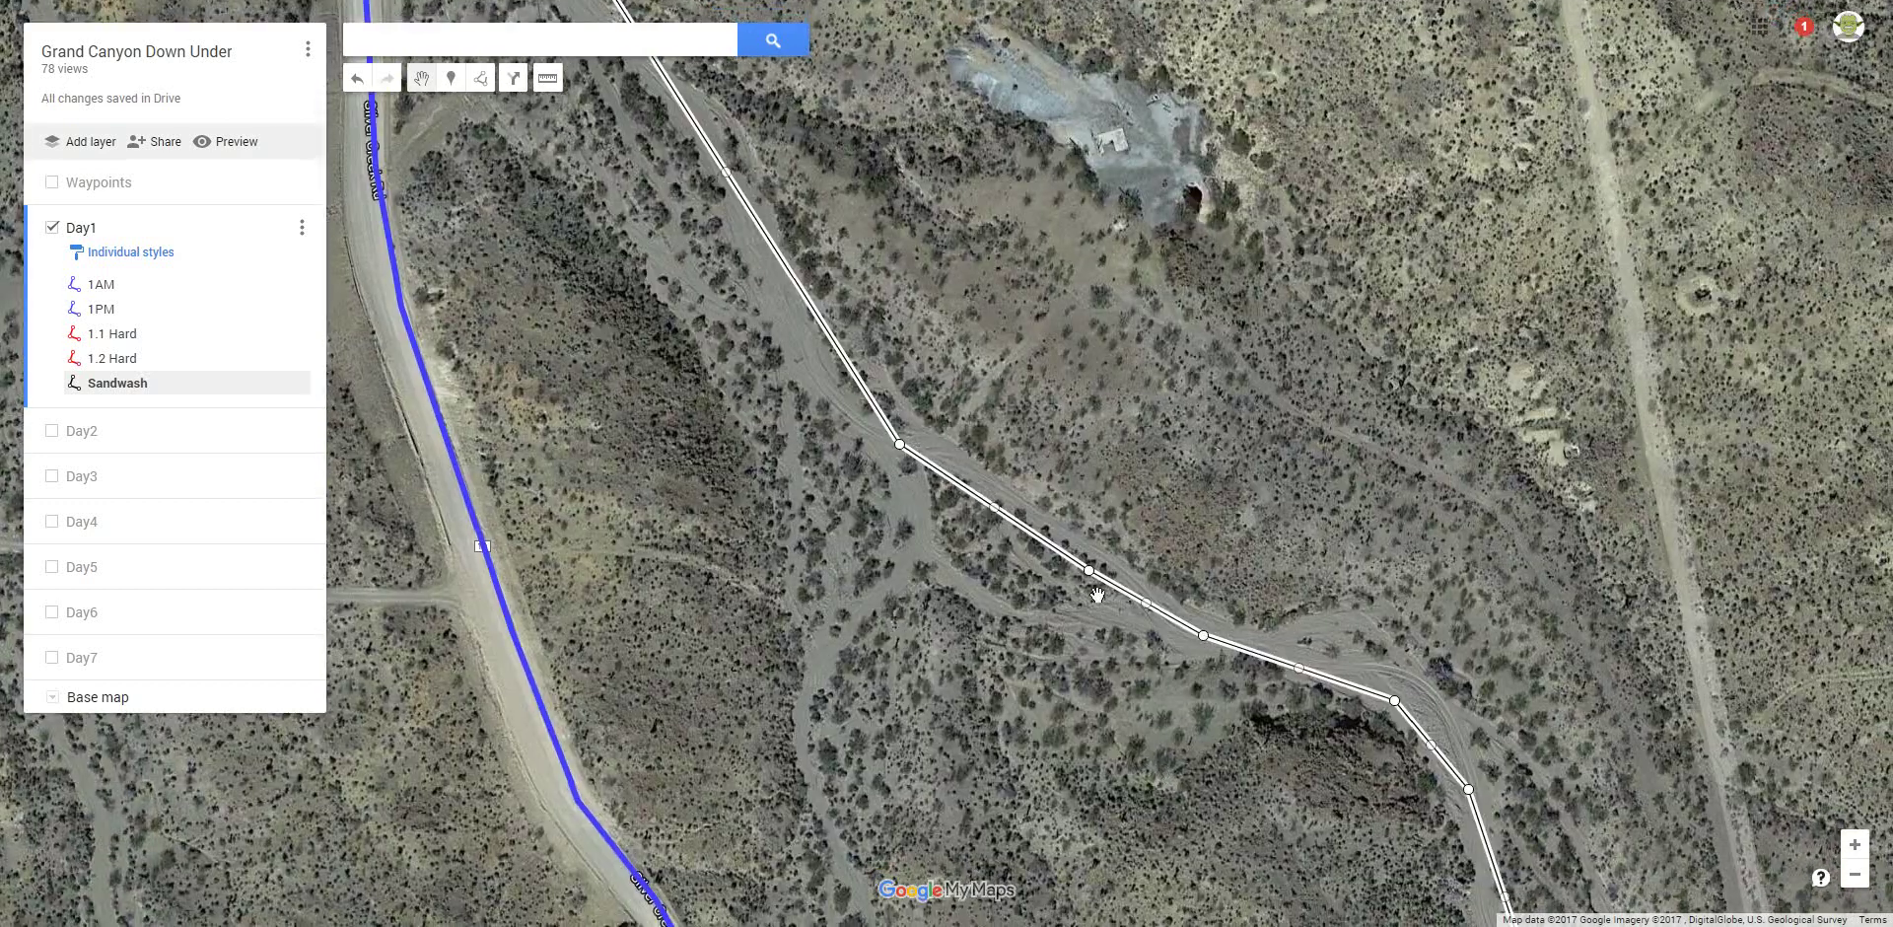
Drag midpoint handles and a vertex of Sandwash onto the wash's bends.
{"action": "left_click_drag", "start_coordinate": [1089, 576], "coordinate": [1073, 615]}
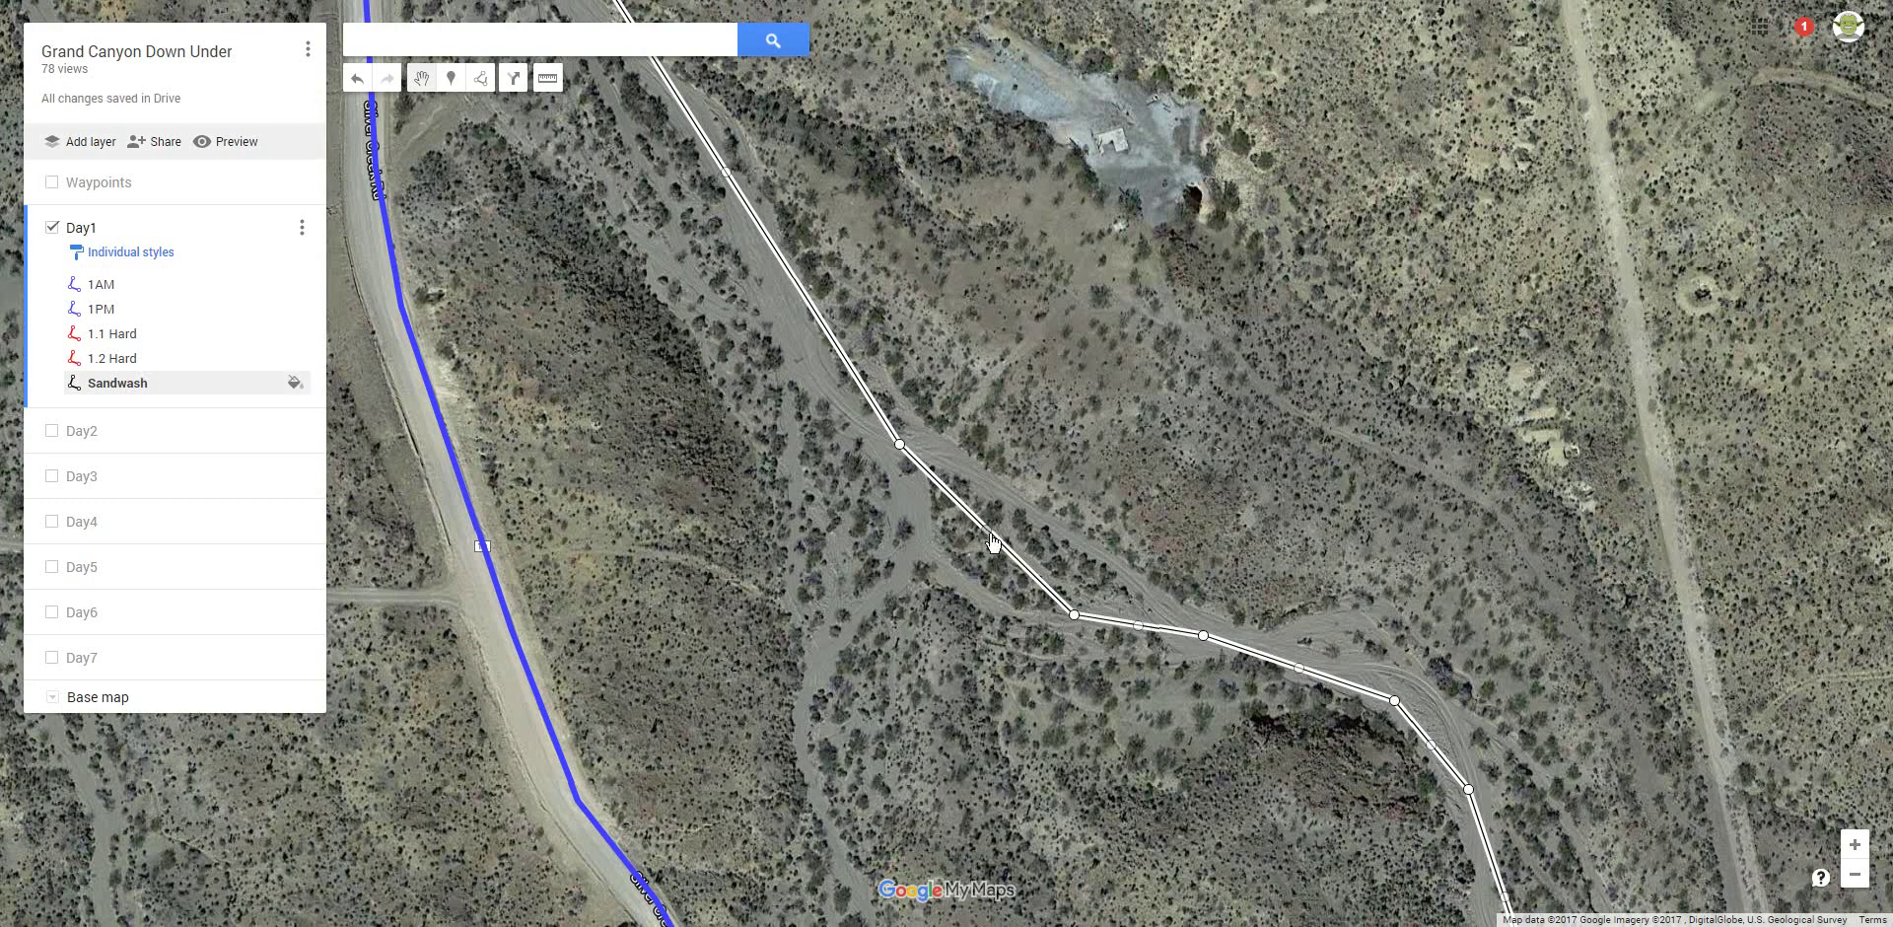
{"action": "left_click_drag", "start_coordinate": [988, 541], "coordinate": [927, 543]}
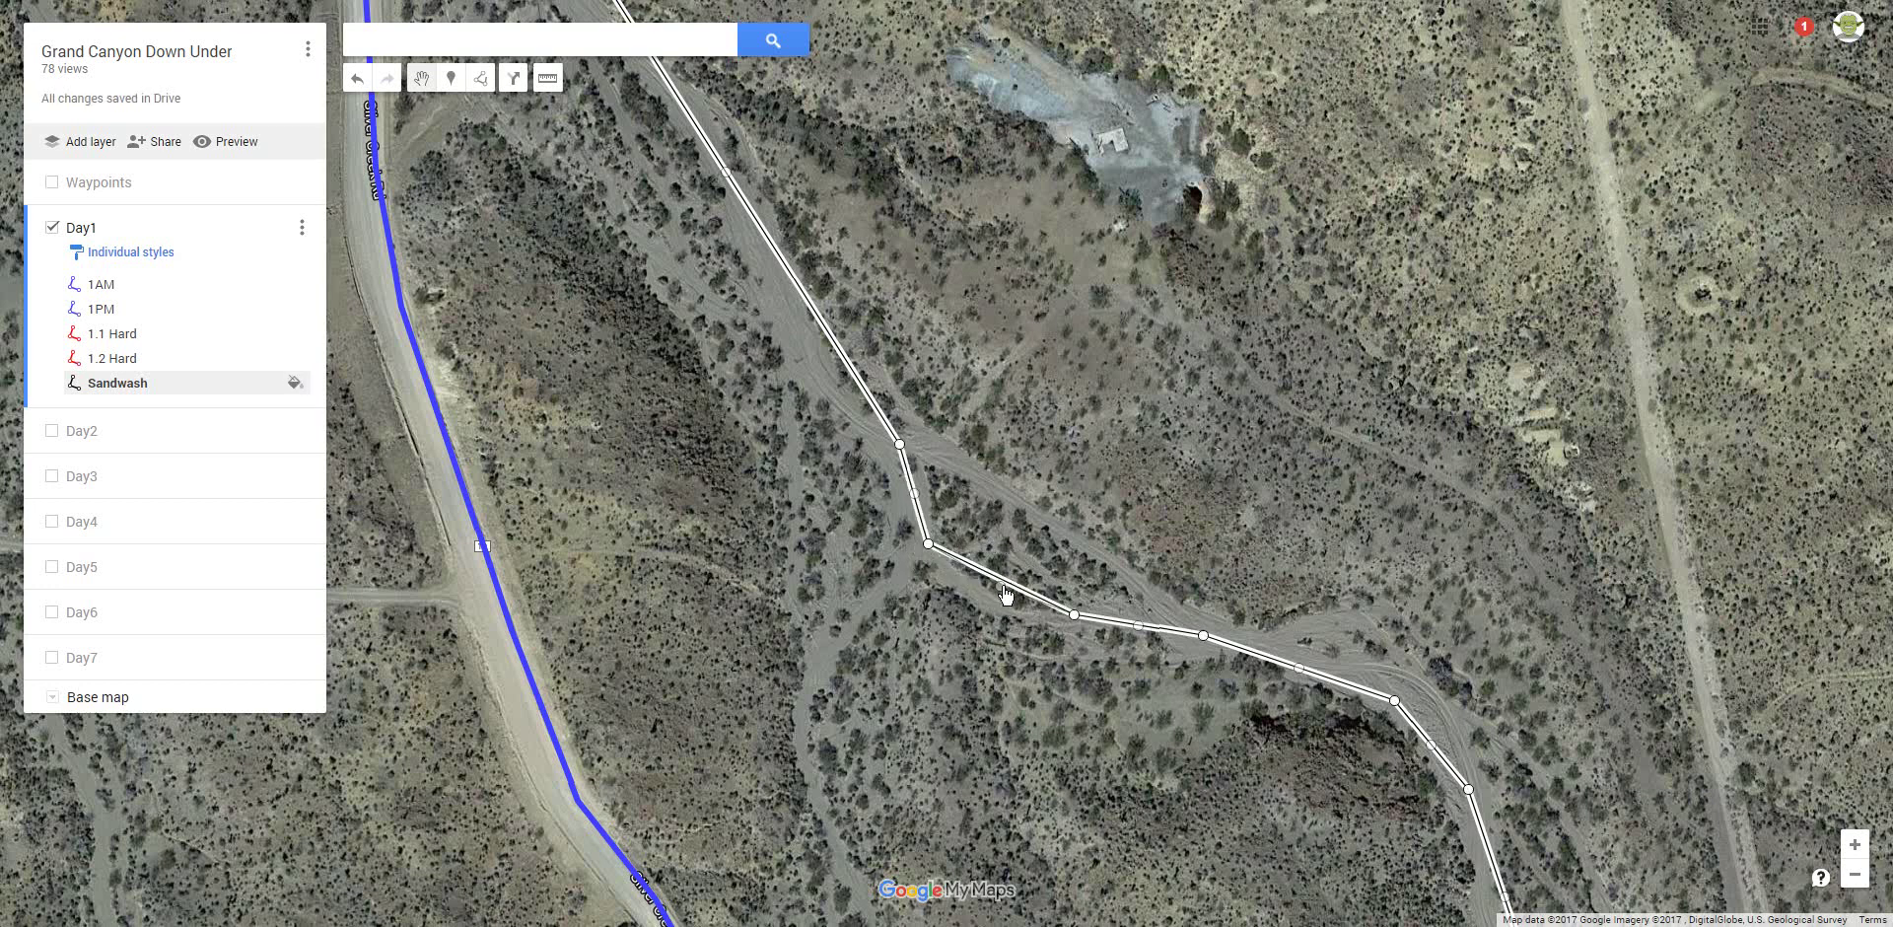
{"action": "left_click_drag", "start_coordinate": [1000, 592], "coordinate": [992, 603]}
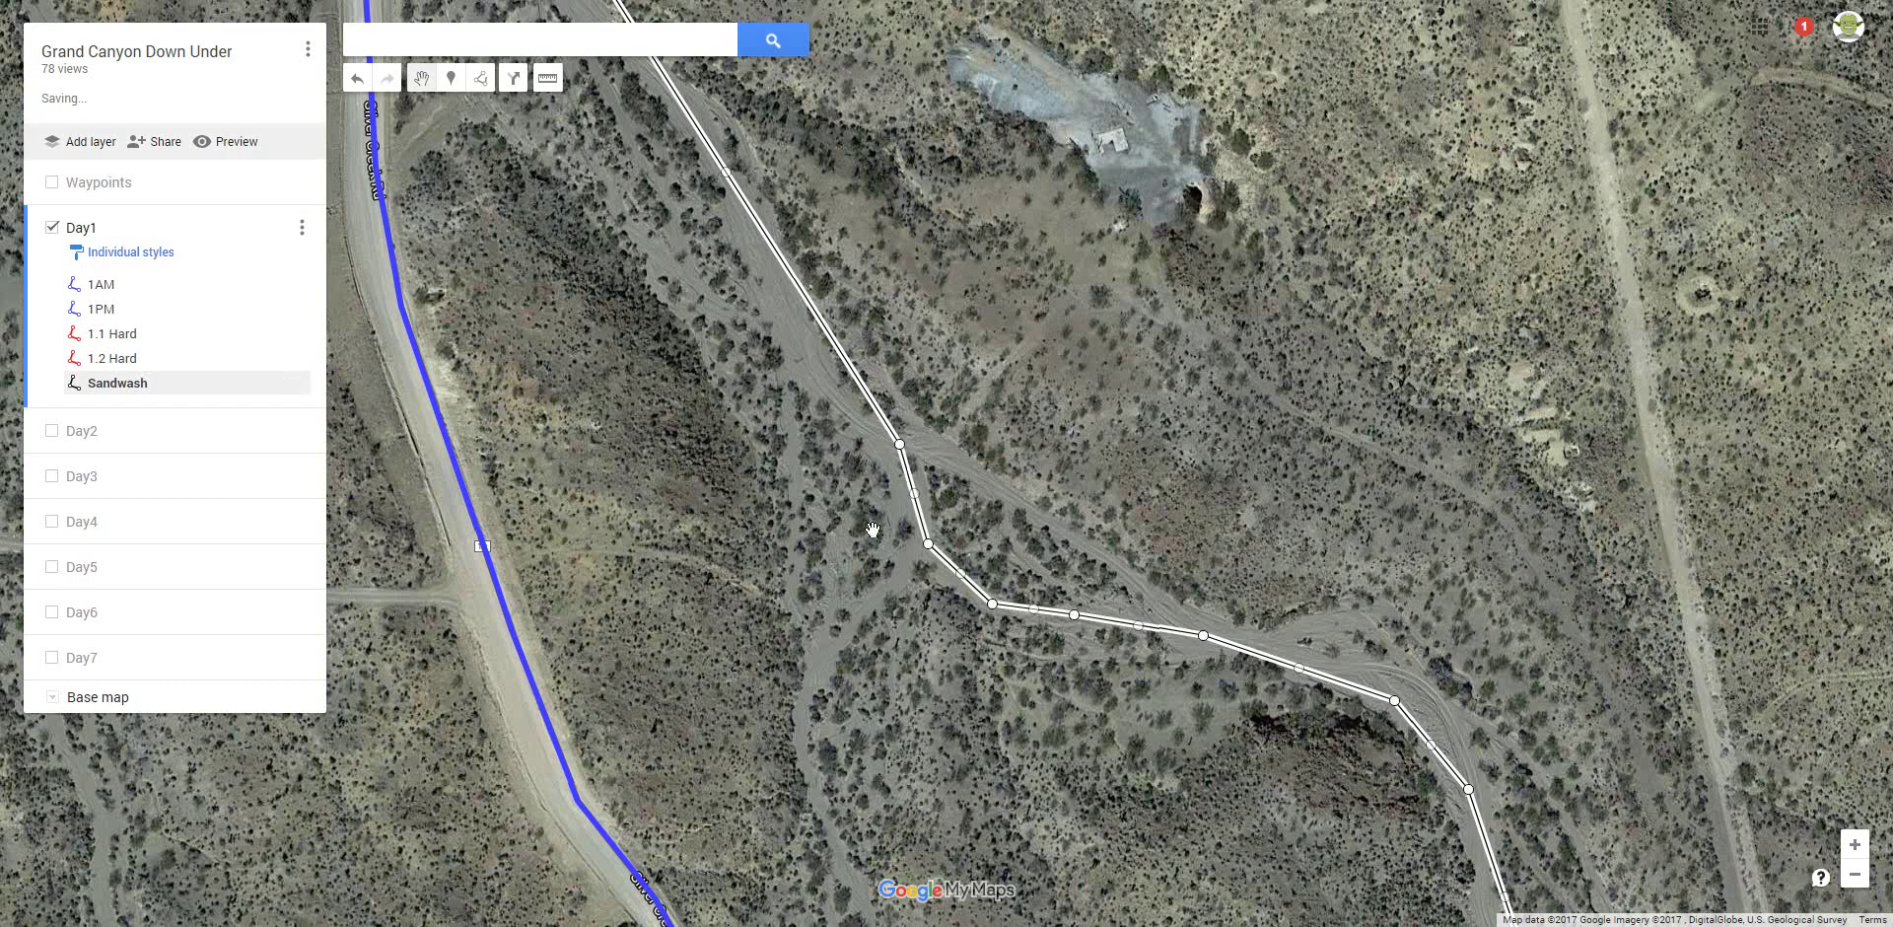
{"action": "left_click_drag", "start_coordinate": [692, 417], "coordinate": [825, 713]}
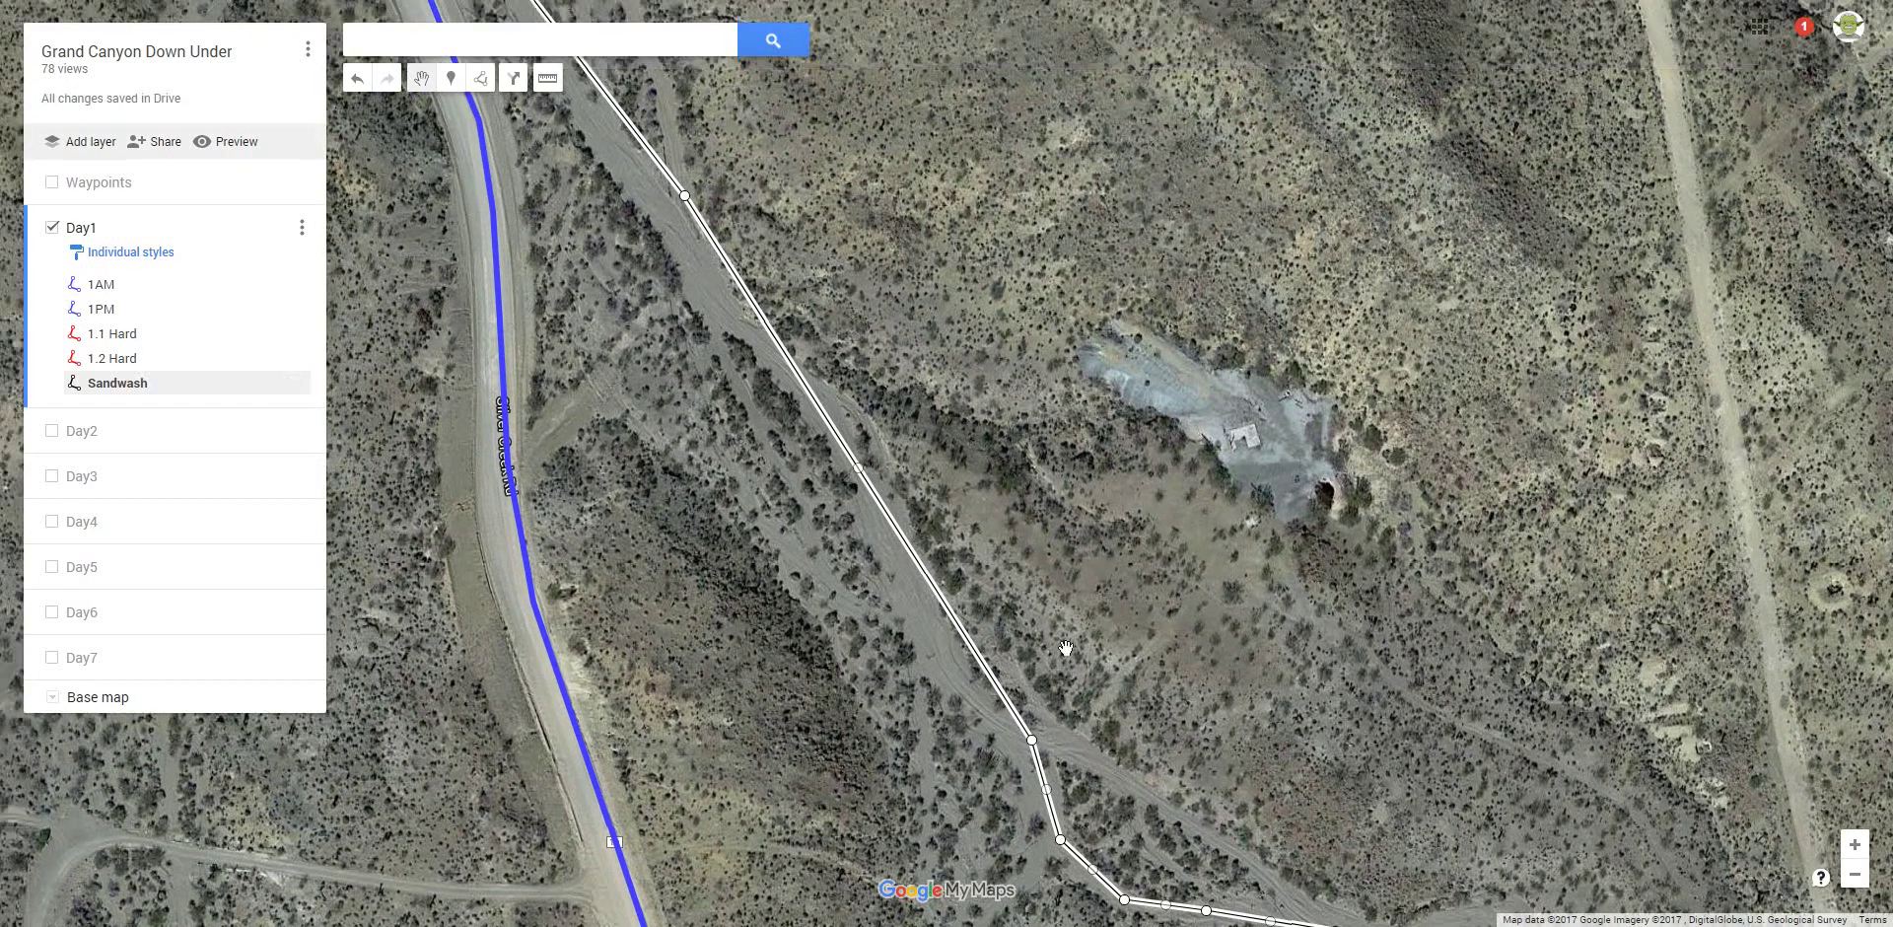
{"action": "left_click_drag", "start_coordinate": [669, 382], "coordinate": [816, 664]}
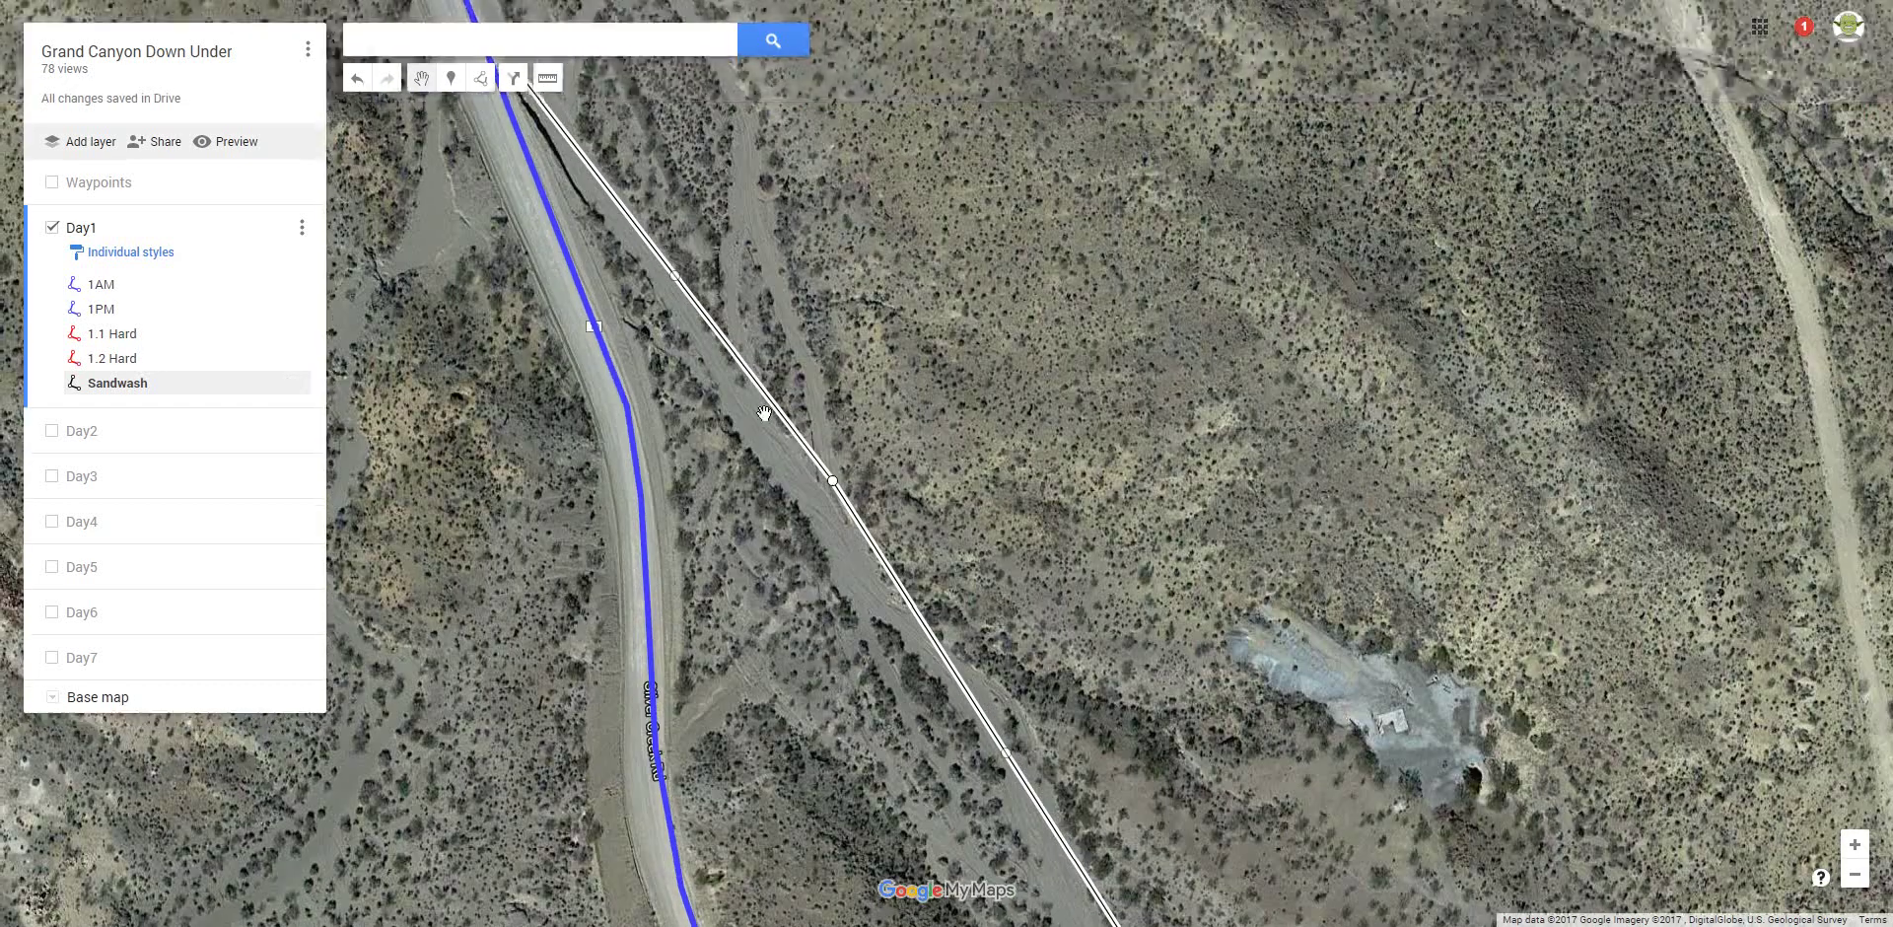
{"action": "left_click_drag", "start_coordinate": [832, 480], "coordinate": [809, 496]}
Move the line's upper end point toward the blue road and begin extending it.
{"action": "left_click_drag", "start_coordinate": [896, 381], "coordinate": [1090, 623]}
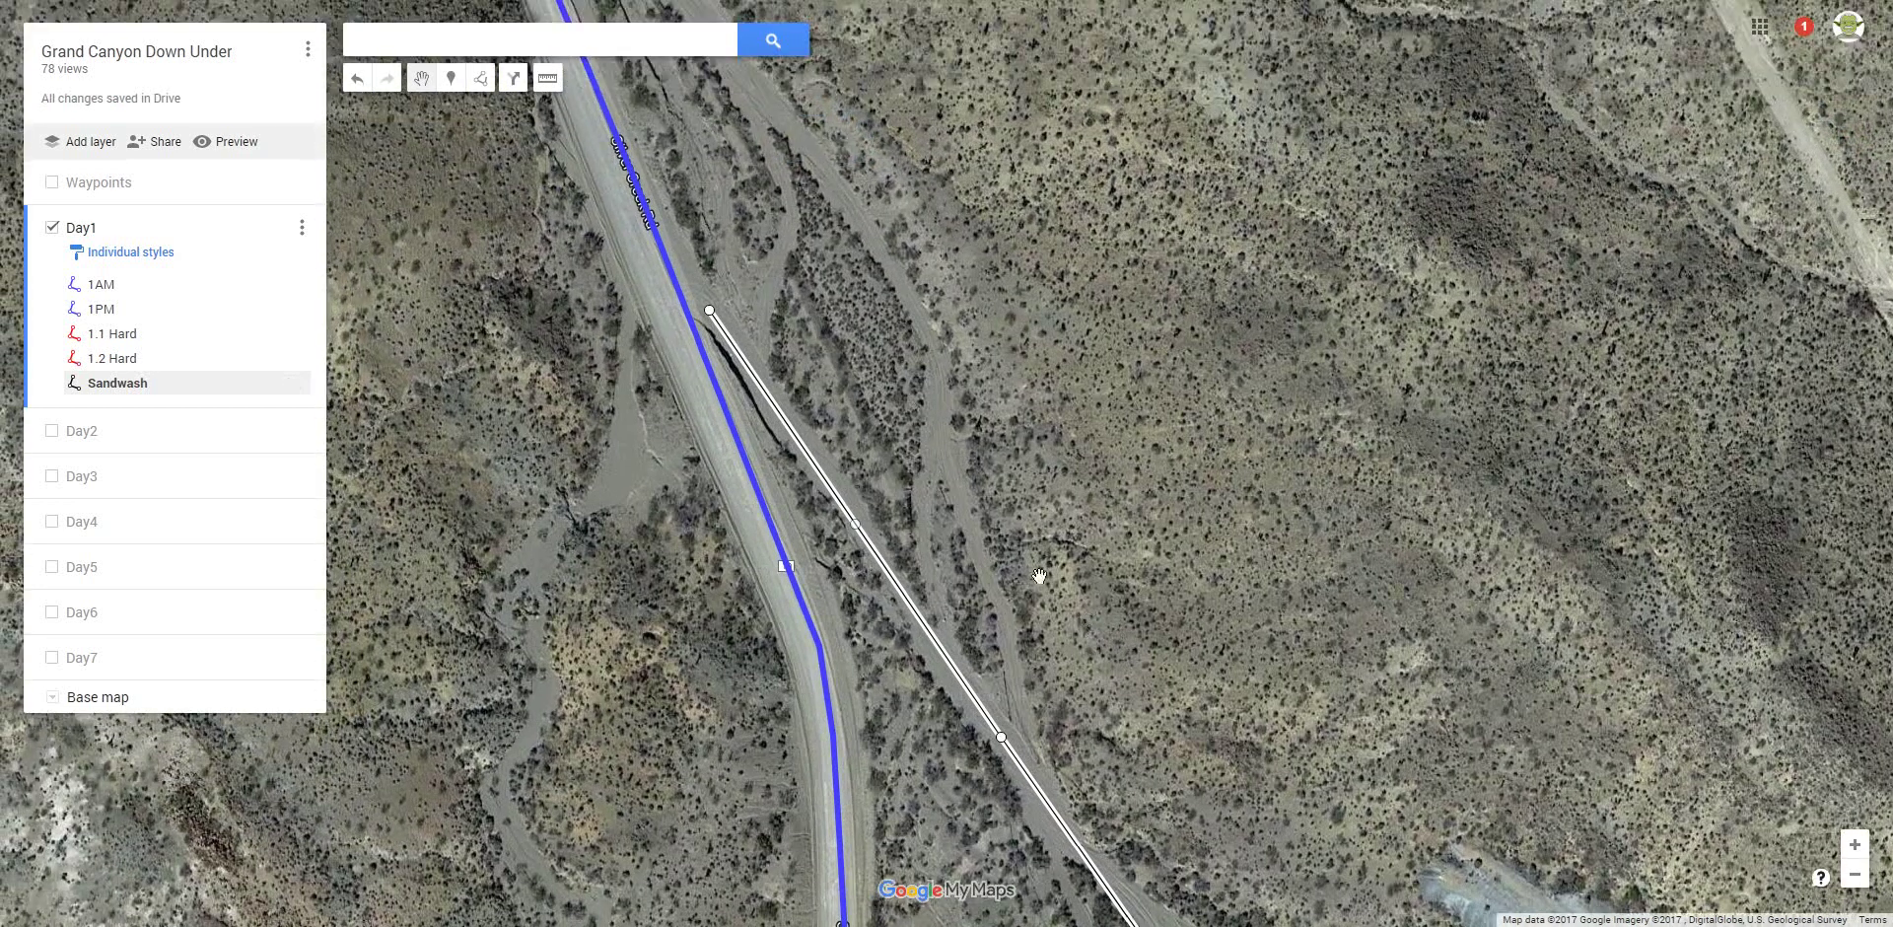
{"action": "left_click_drag", "start_coordinate": [864, 354], "coordinate": [931, 465]}
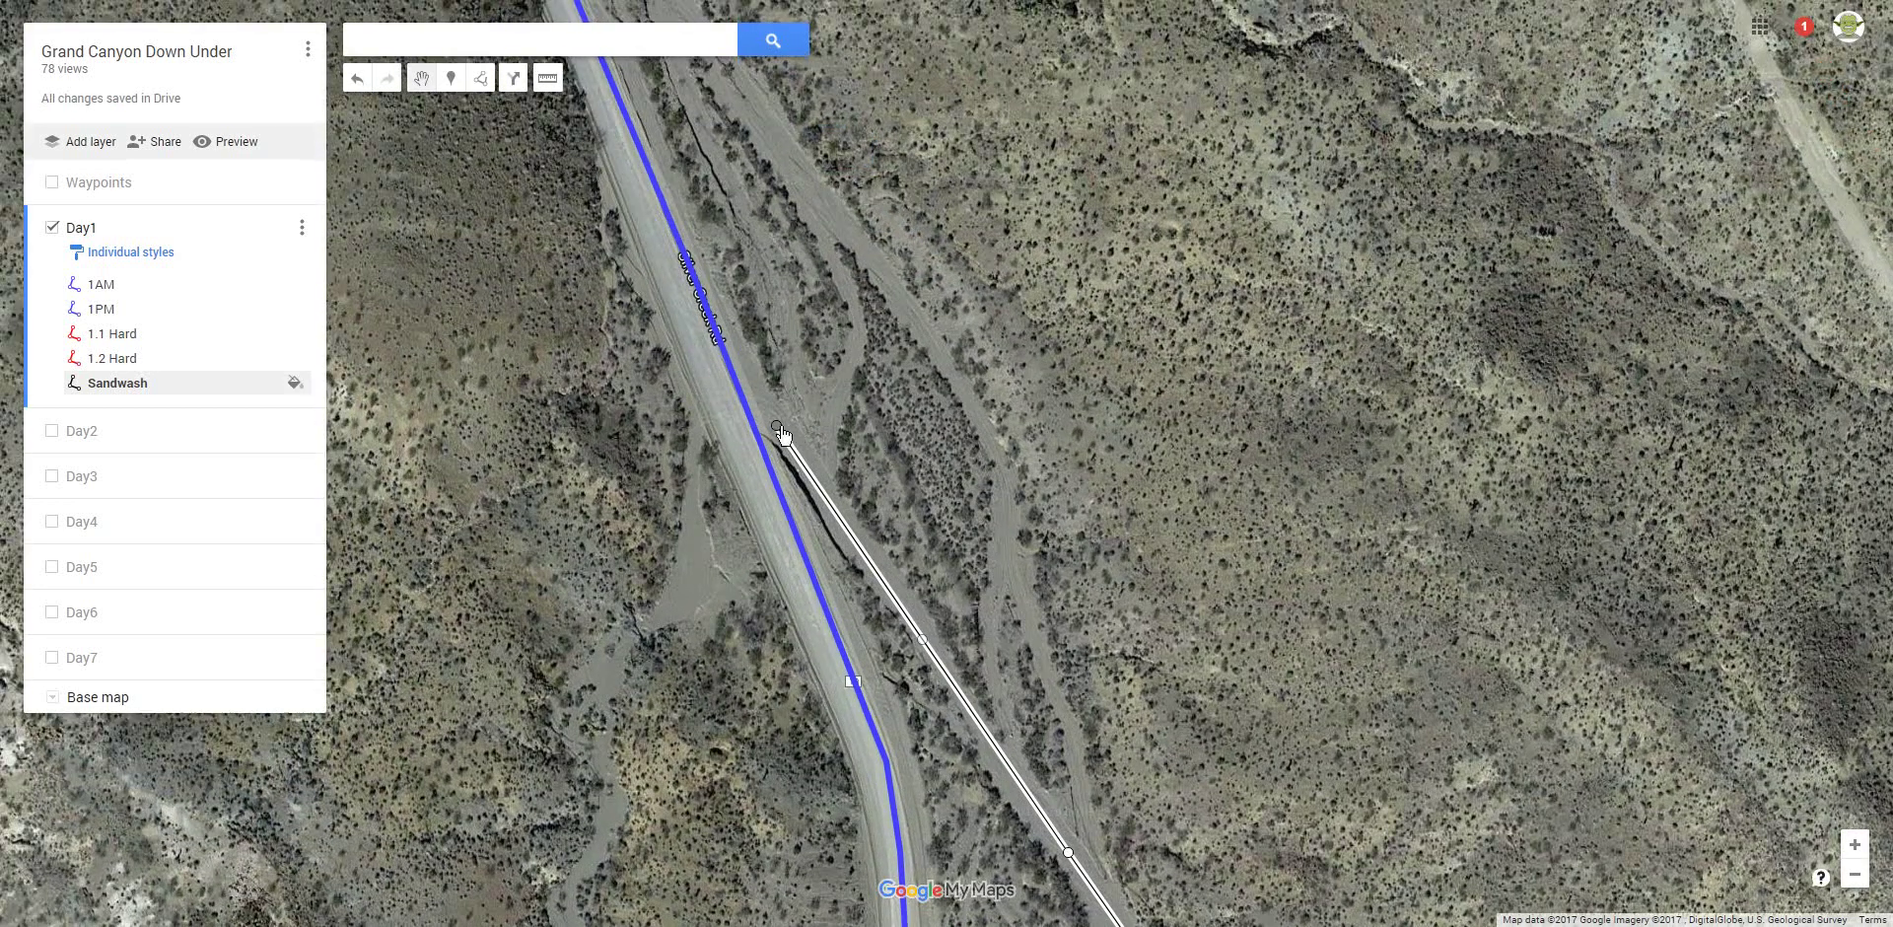
{"action": "left_click_drag", "start_coordinate": [781, 433], "coordinate": [794, 426]}
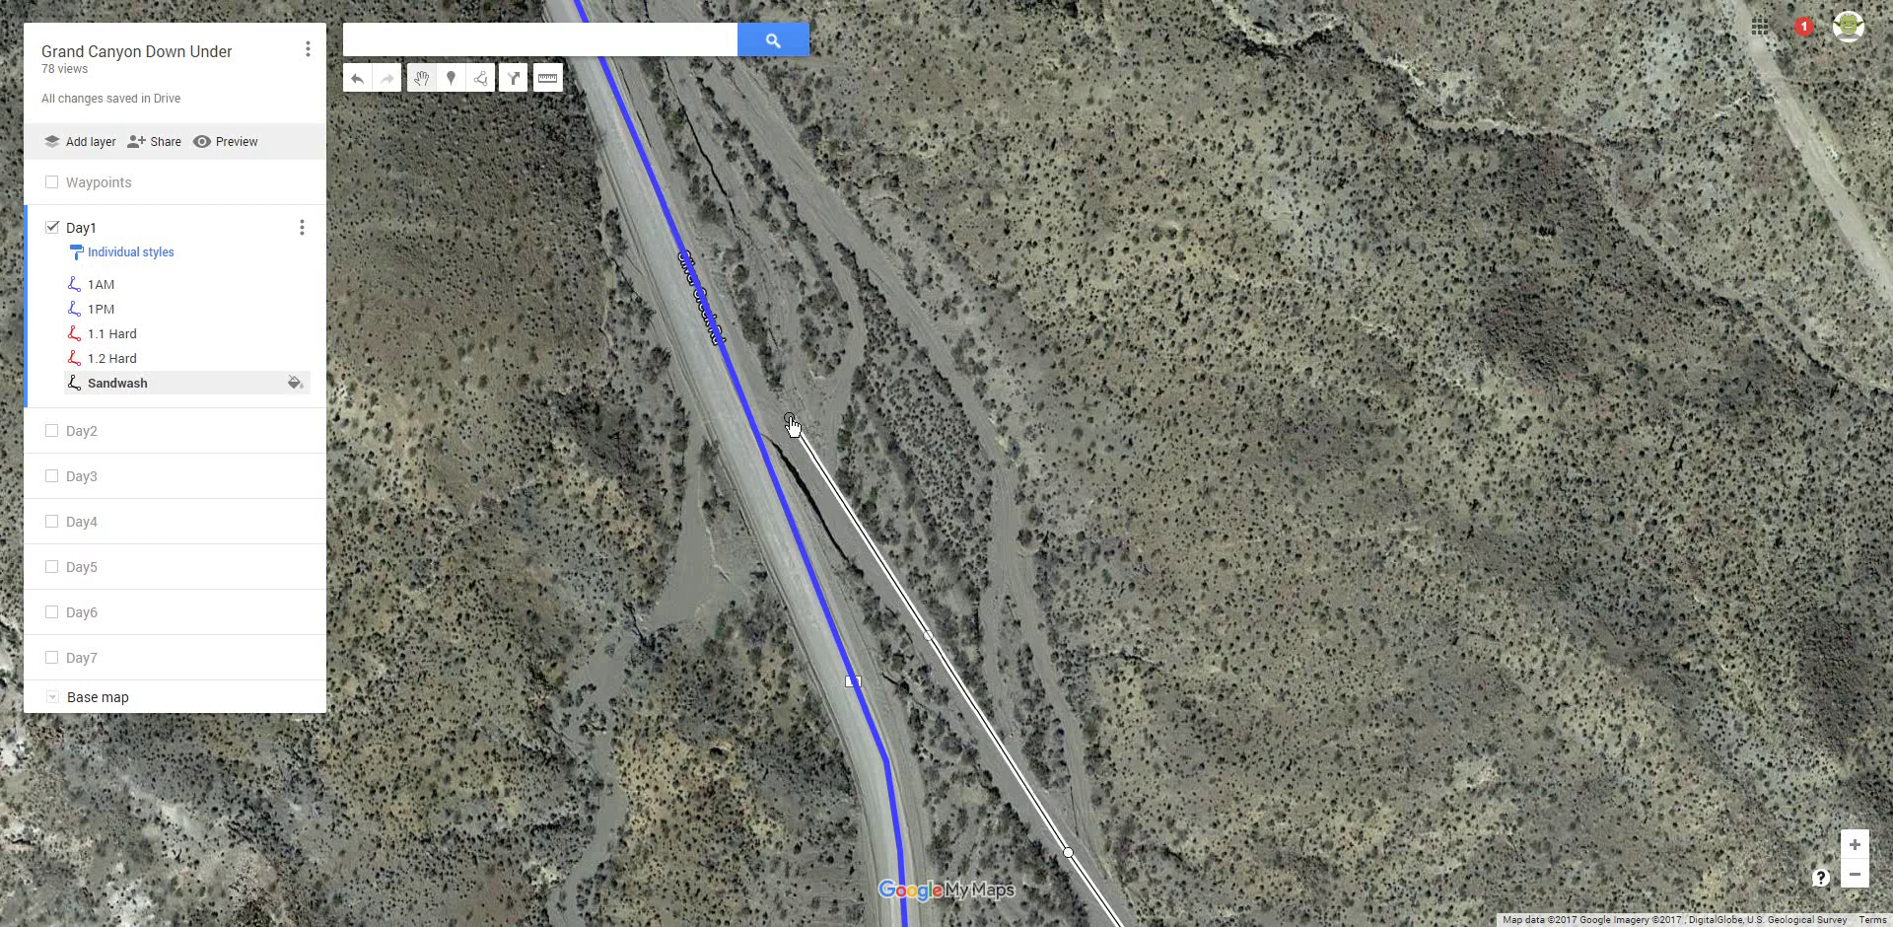
{"action": "right_click", "coordinate": [792, 425]}
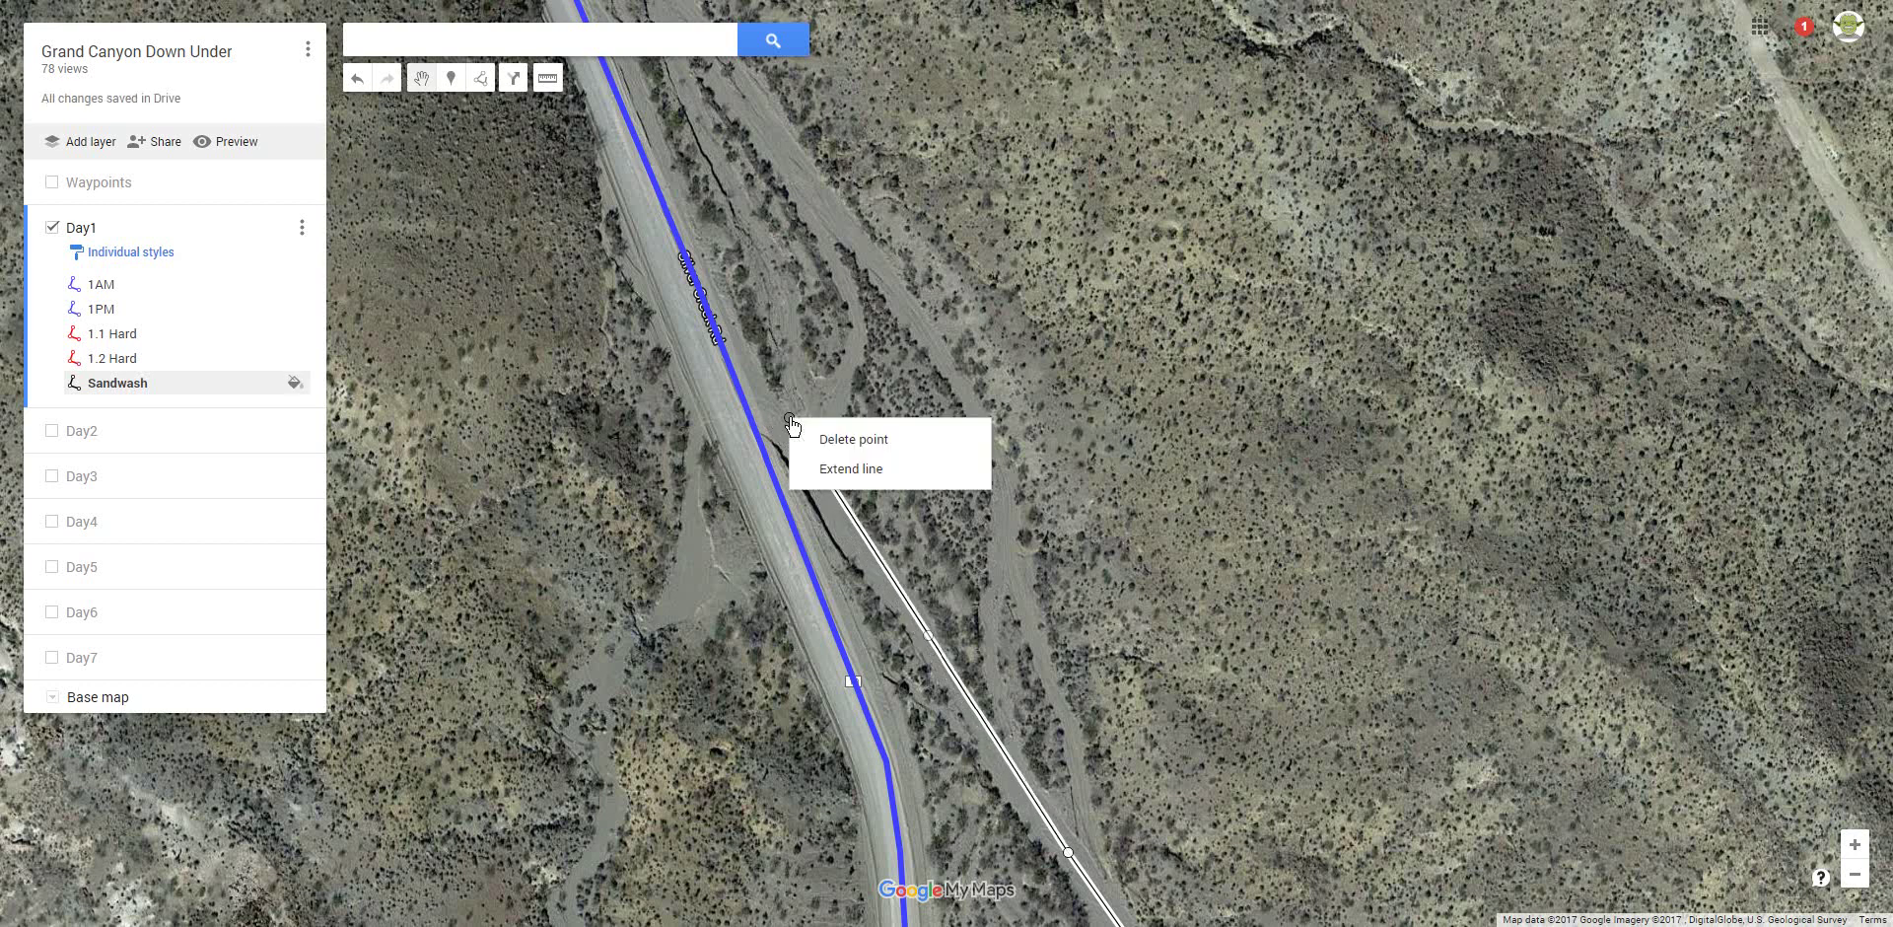
{"action": "left_click", "coordinate": [831, 467]}
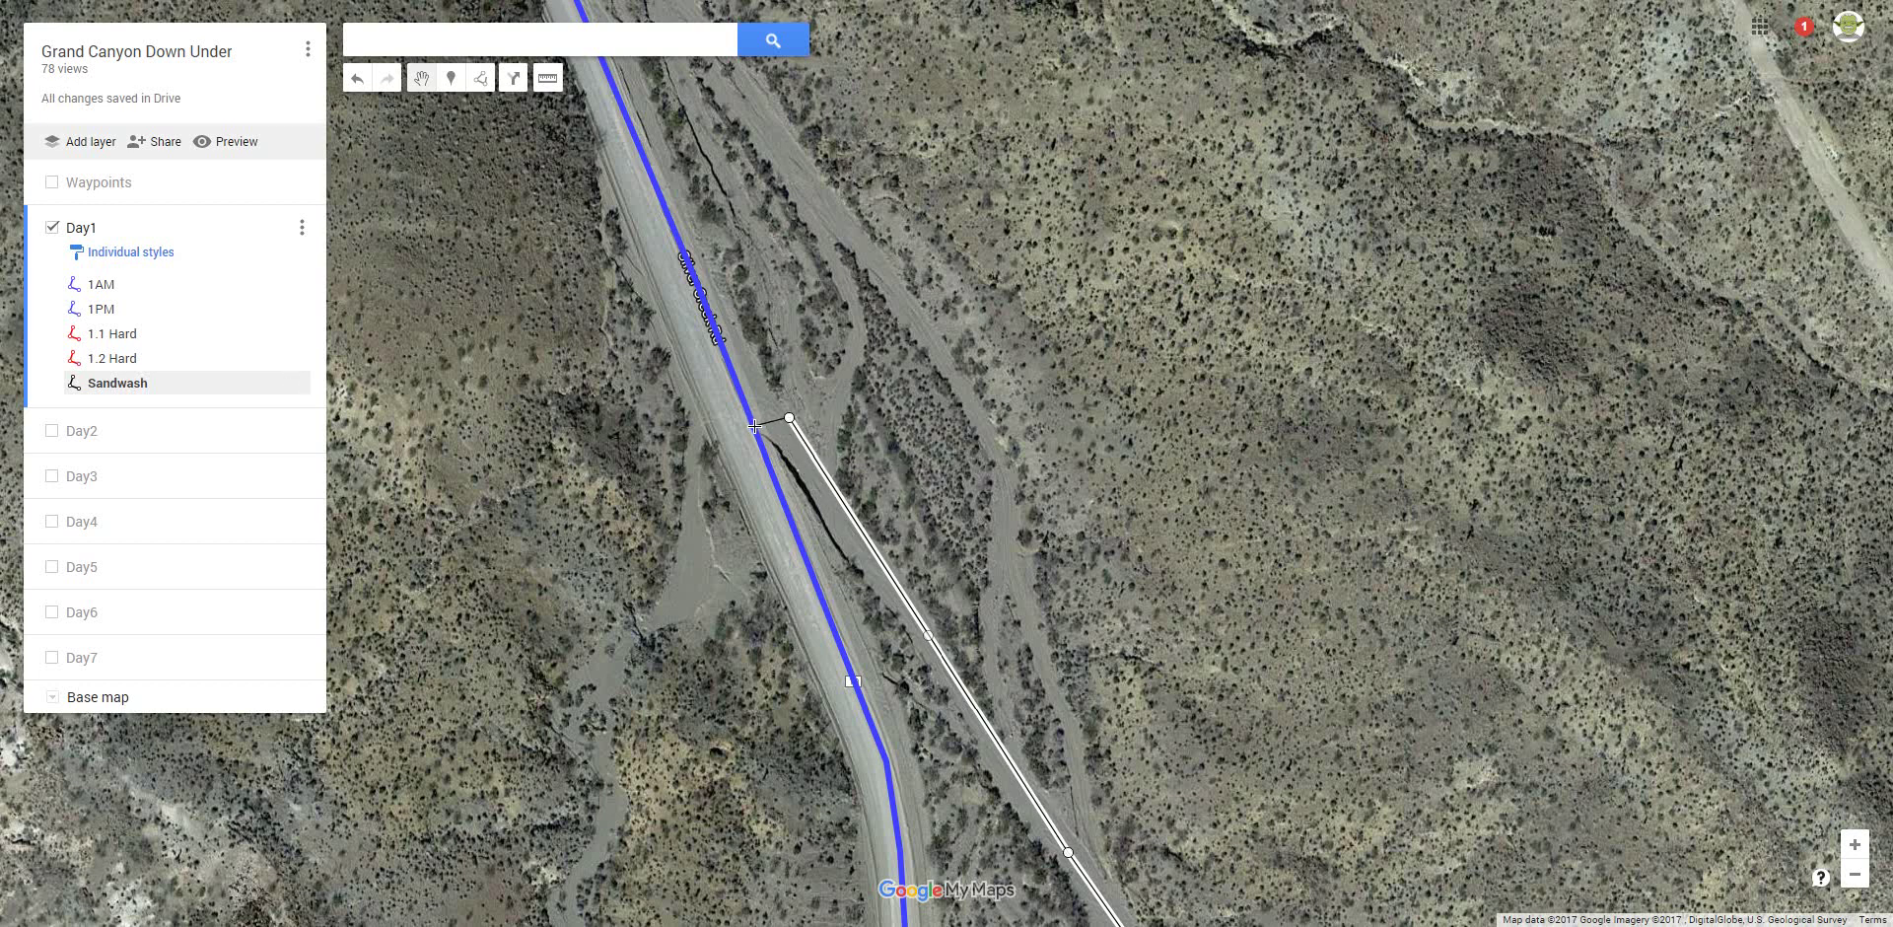
Finish the extension at the blue road and pan to the line's southern stretch.
{"action": "double_click", "coordinate": [754, 426]}
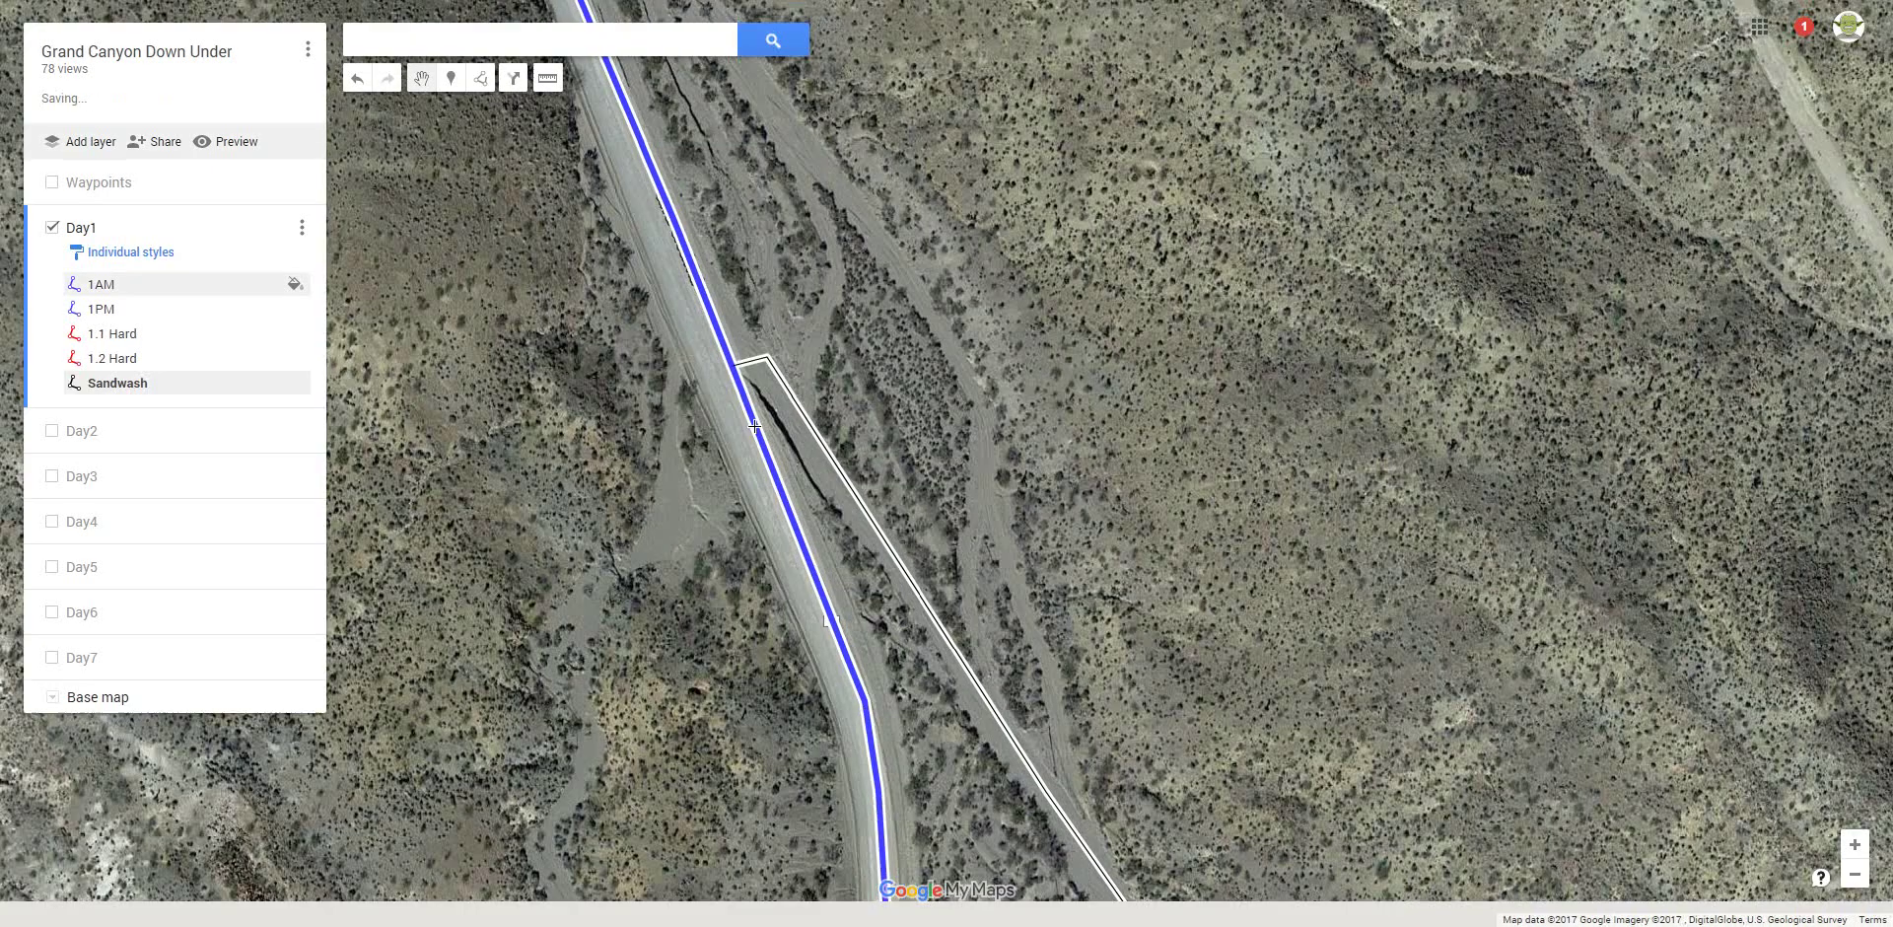
{"action": "left_click_drag", "start_coordinate": [848, 363], "coordinate": [784, 443]}
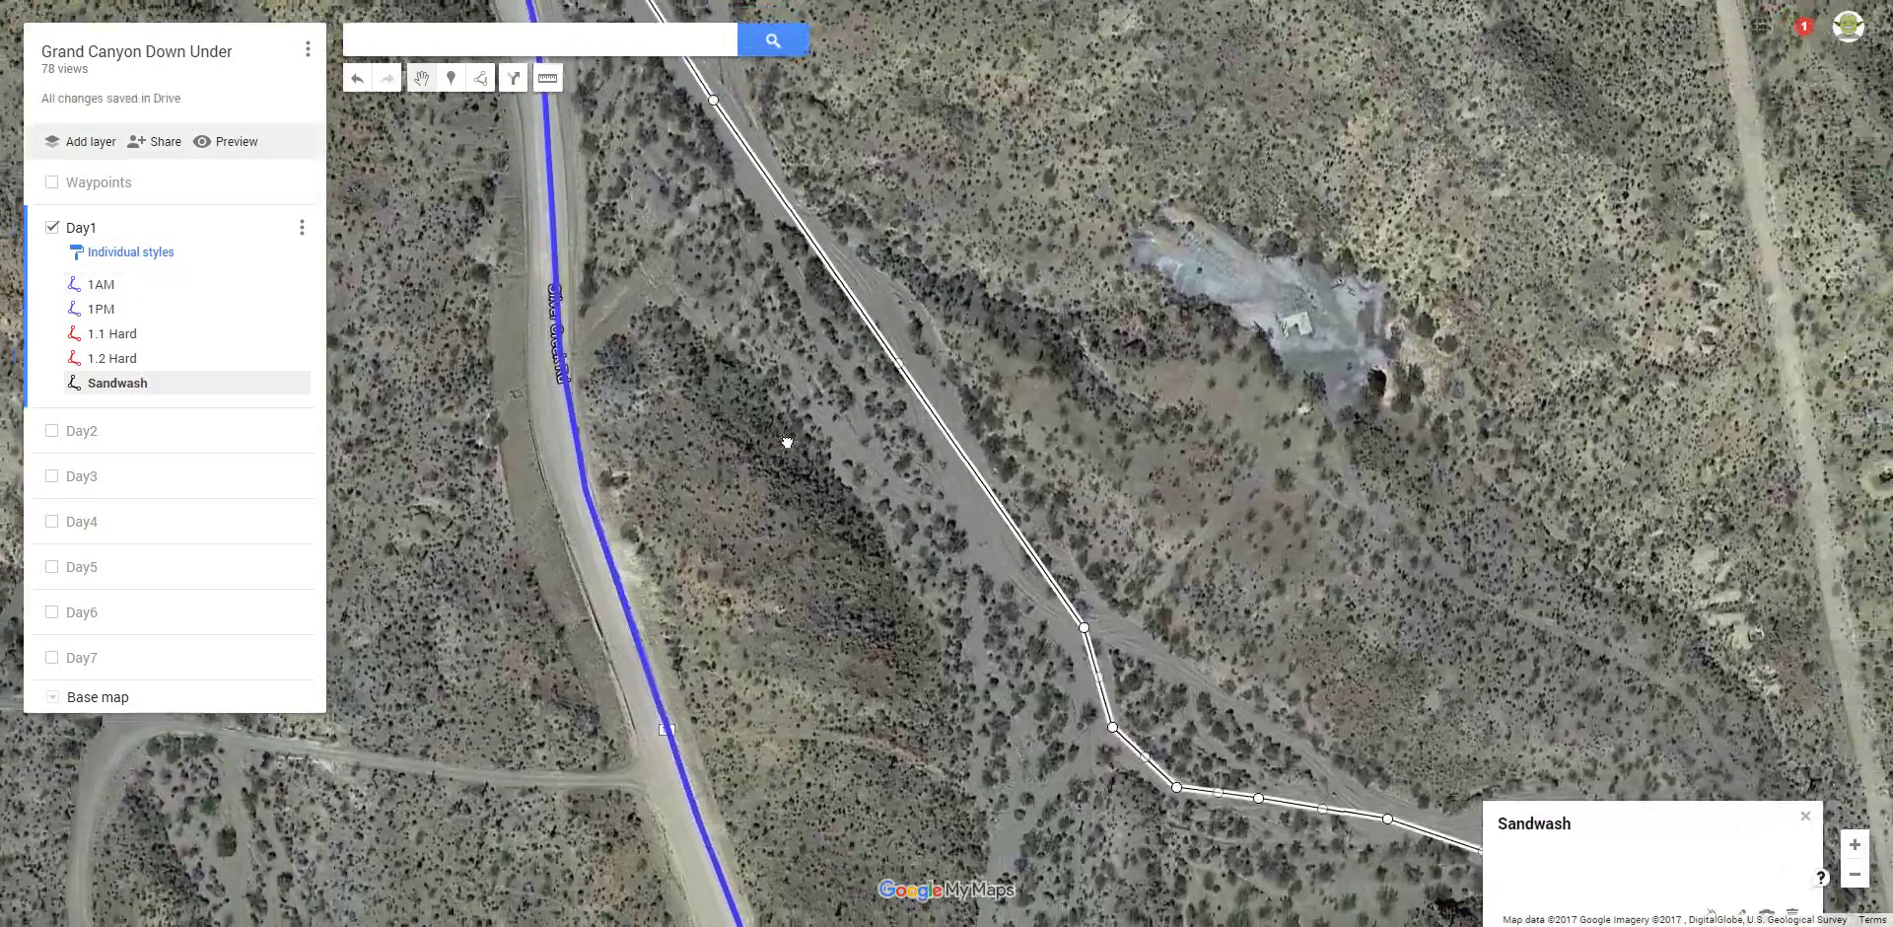
{"action": "scroll", "coordinate": [1236, 439], "scroll_direction": "down", "scroll_amount": 1}
{"action": "left_click_drag", "start_coordinate": [1473, 458], "coordinate": [1047, 237]}
{"action": "left_click_drag", "start_coordinate": [1305, 824], "coordinate": [833, 582]}
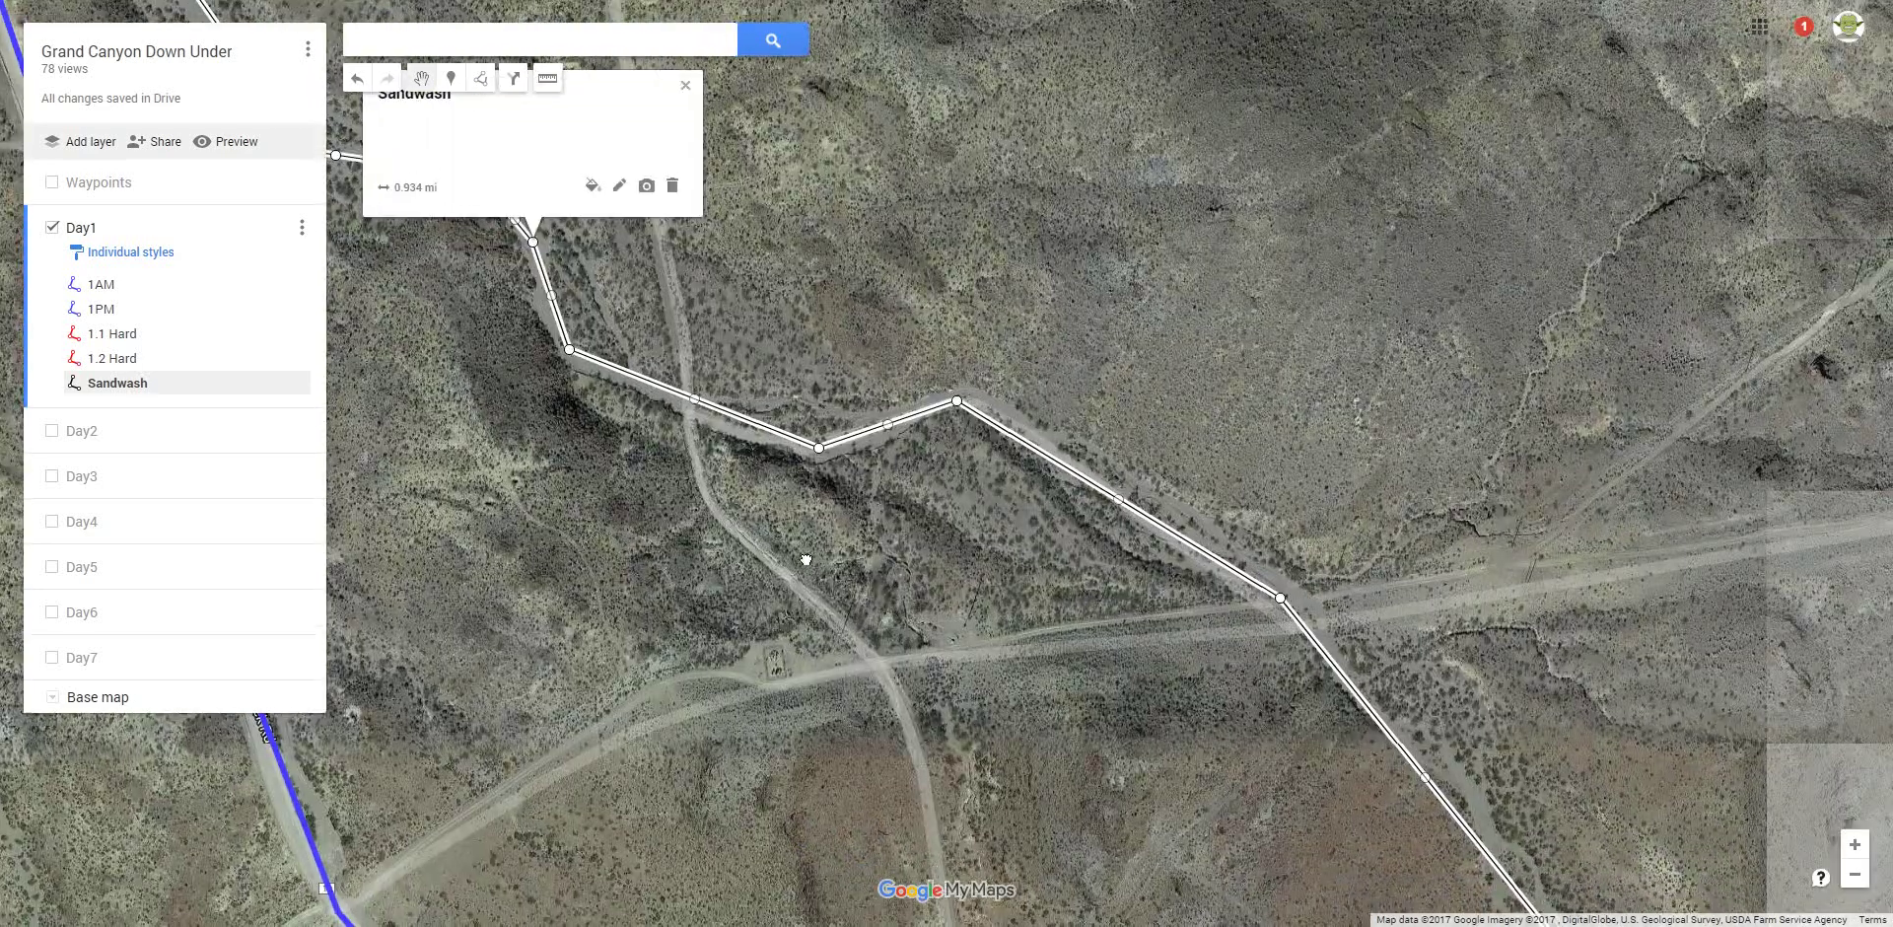
{"action": "left_click_drag", "start_coordinate": [1162, 660], "coordinate": [855, 520]}
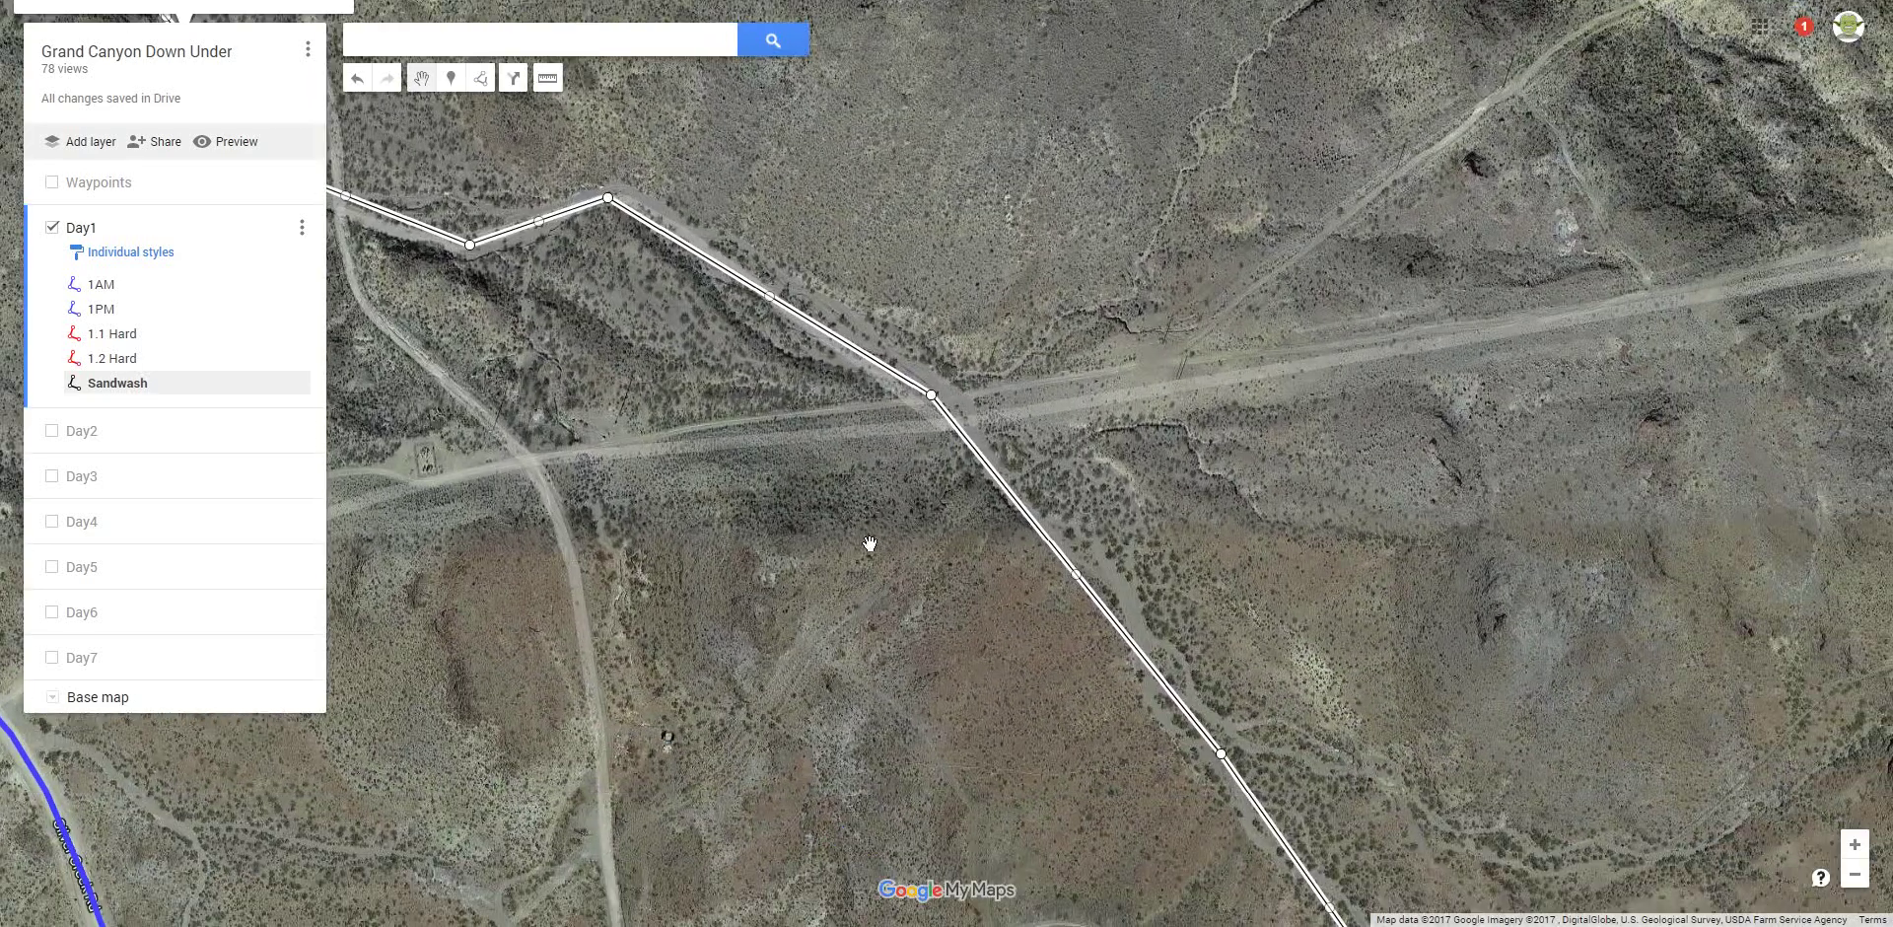
{"action": "left_click_drag", "start_coordinate": [949, 577], "coordinate": [782, 511]}
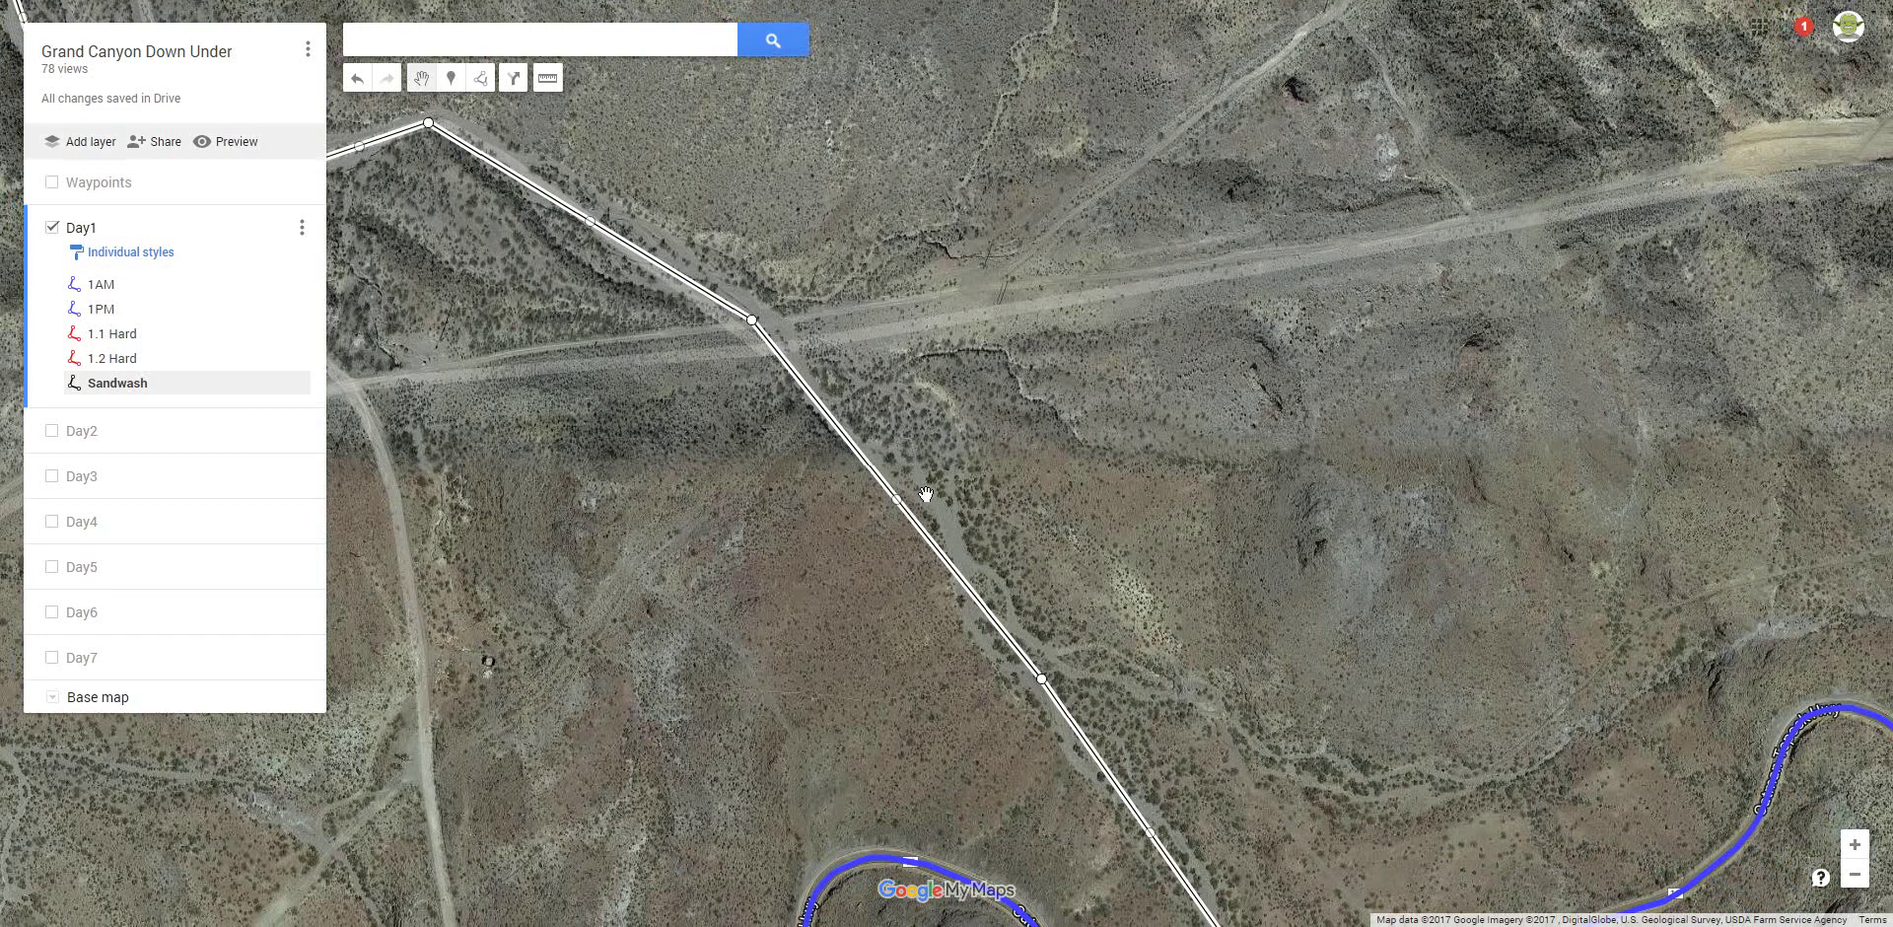
Add bends and adjust a vertex so the lower stretch tracks the wash, then deselect.
{"action": "left_click_drag", "start_coordinate": [897, 501], "coordinate": [925, 486]}
{"action": "left_click_drag", "start_coordinate": [908, 630], "coordinate": [676, 381]}
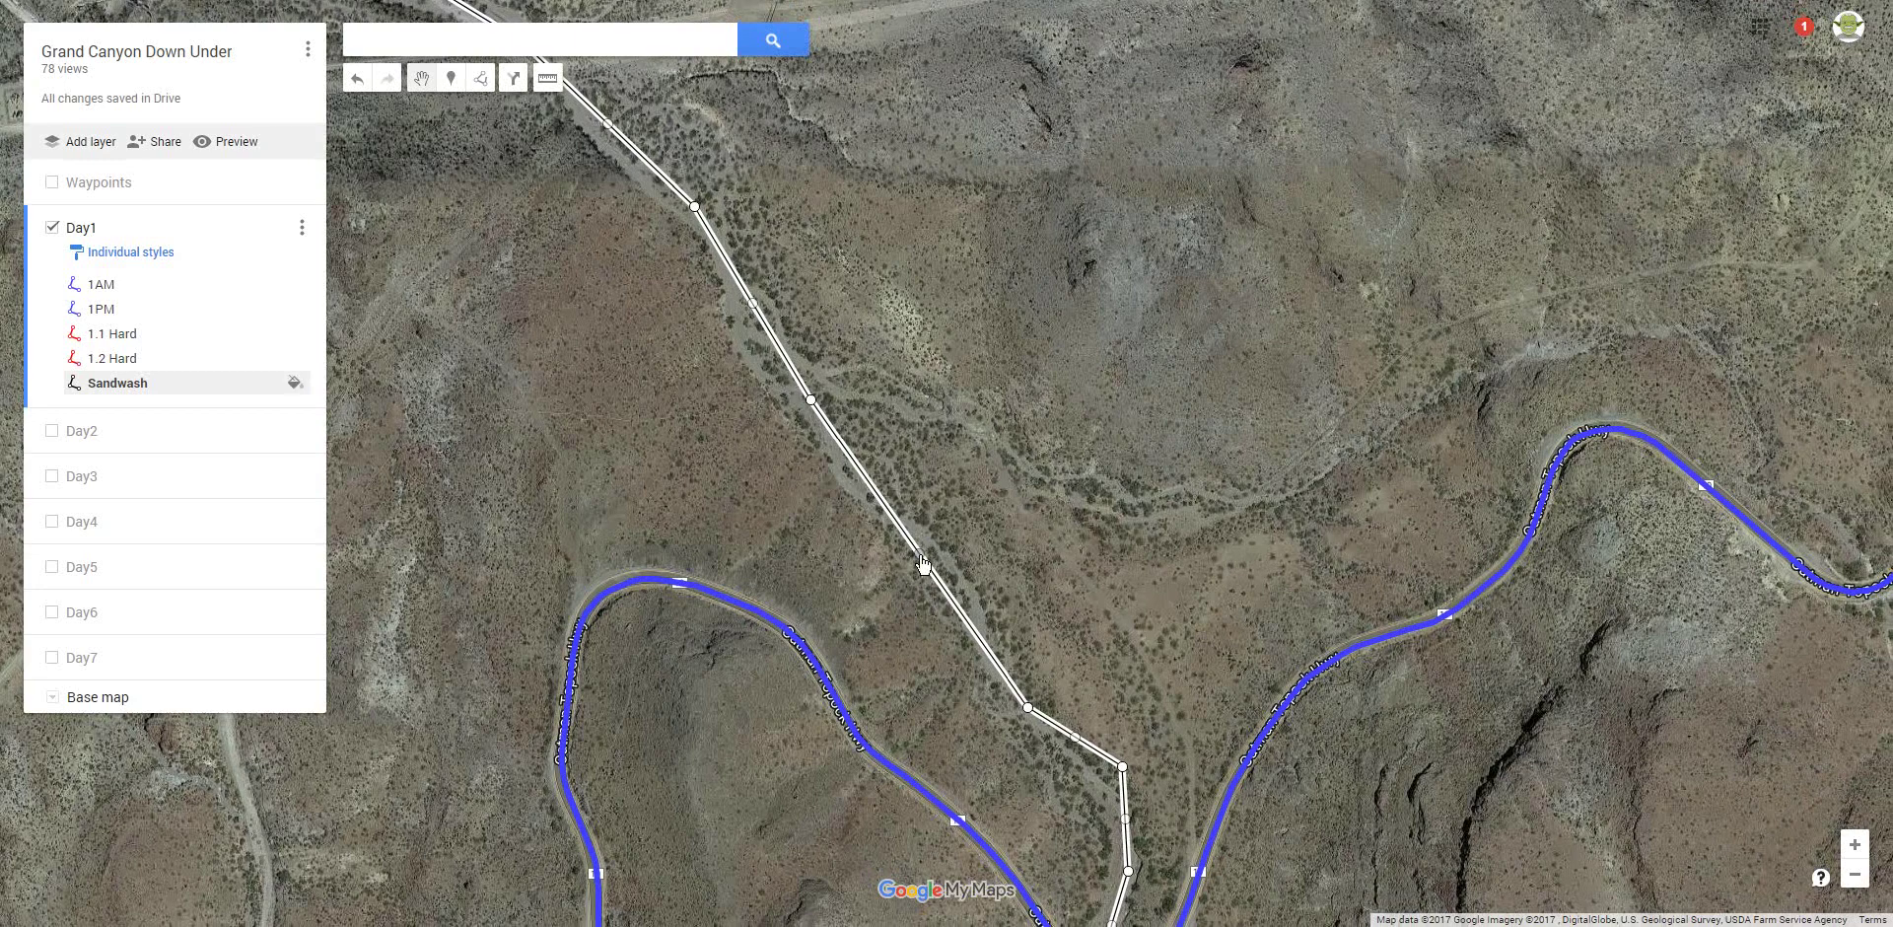
{"action": "left_click_drag", "start_coordinate": [953, 567], "coordinate": [953, 563]}
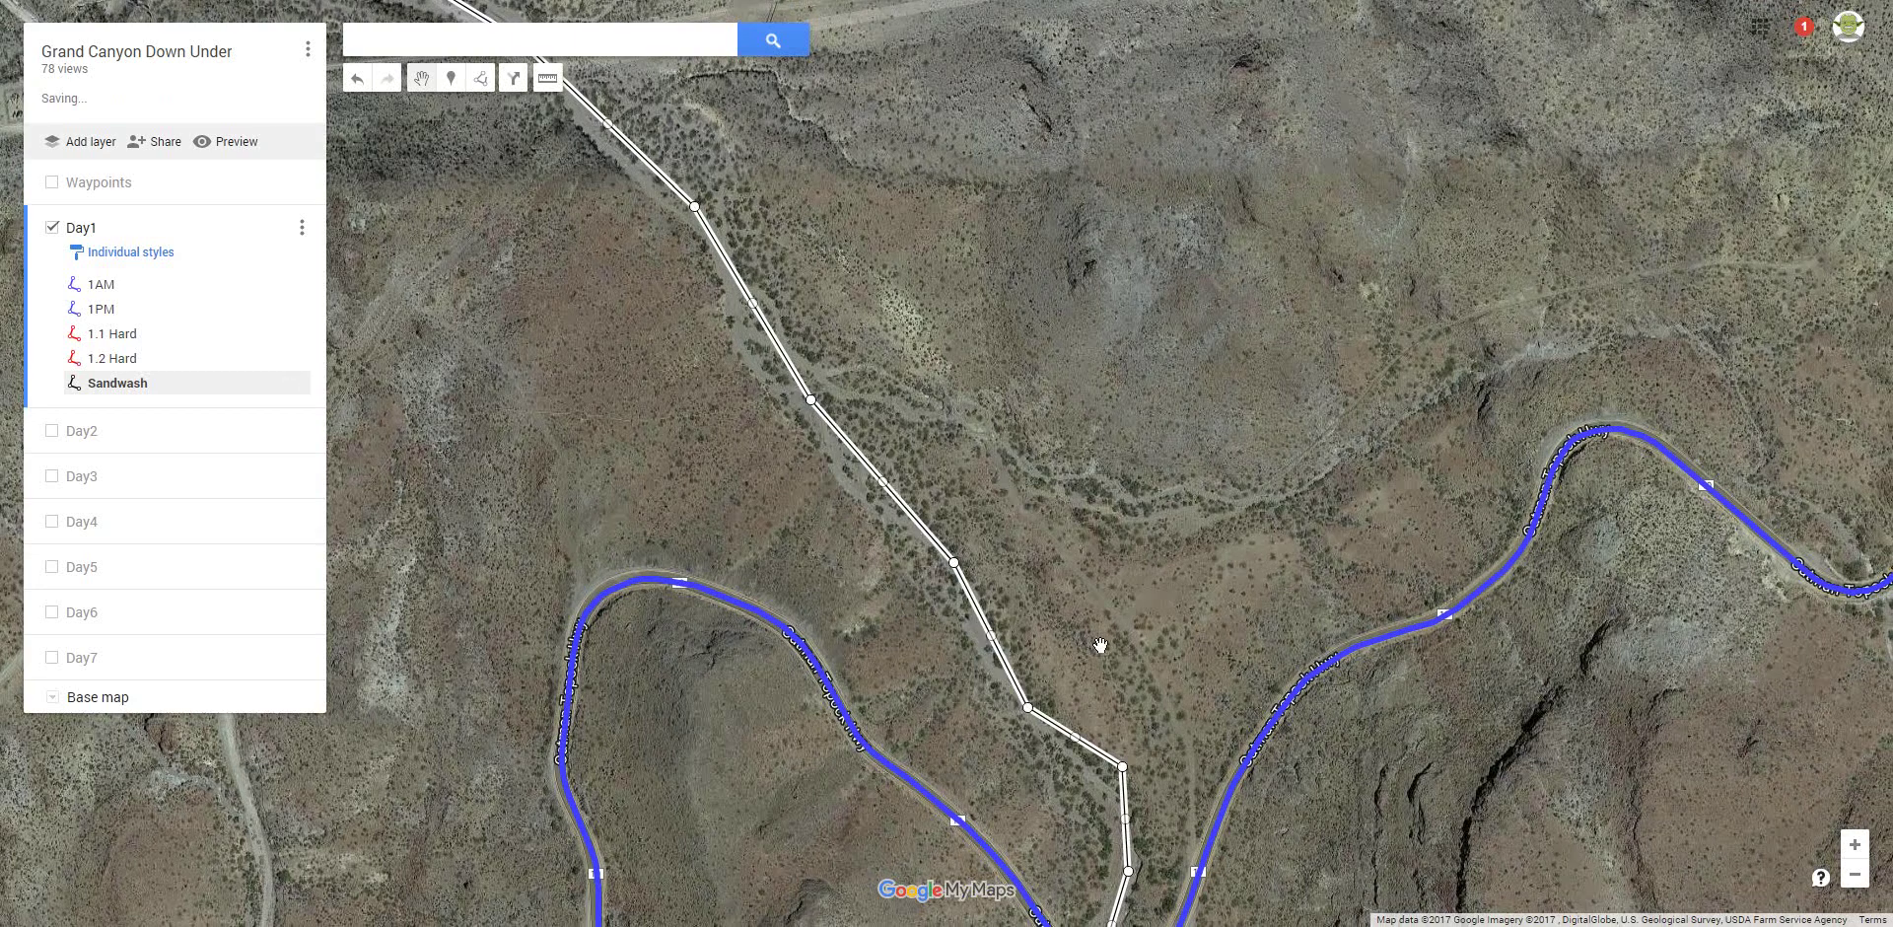
{"action": "left_click_drag", "start_coordinate": [1129, 661], "coordinate": [970, 394]}
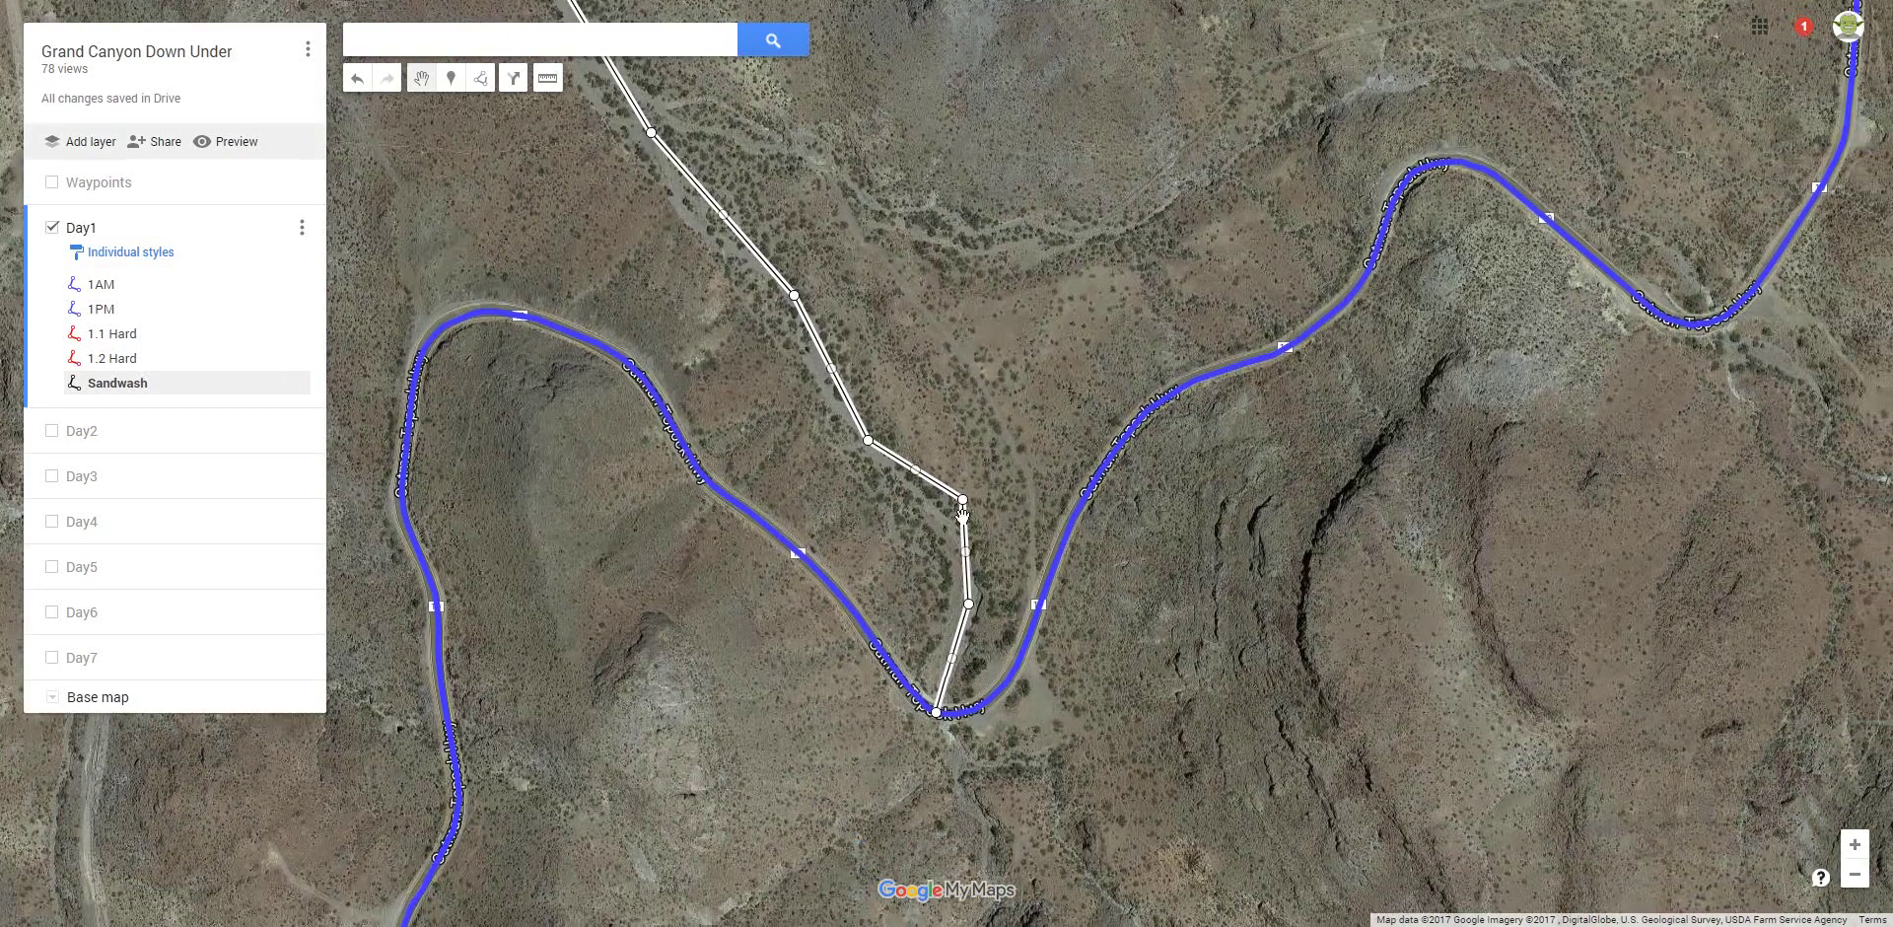
{"action": "left_click_drag", "start_coordinate": [963, 500], "coordinate": [940, 515]}
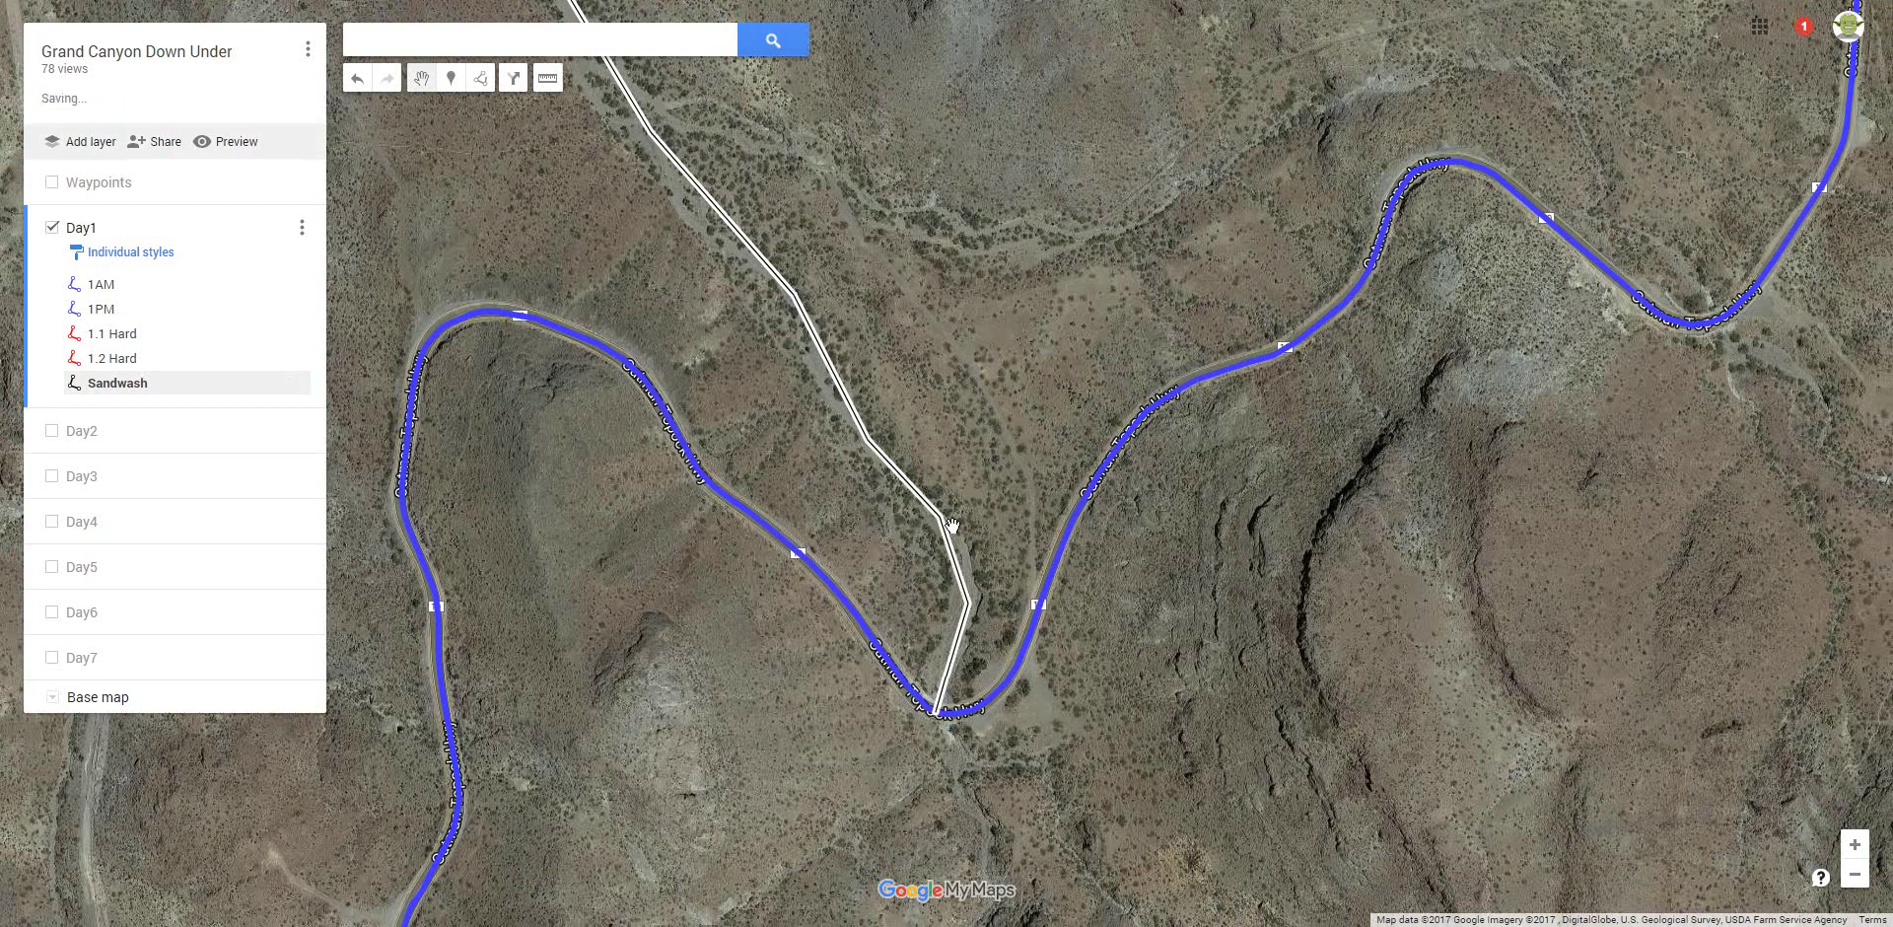
{"action": "left_click", "coordinate": [1004, 425]}
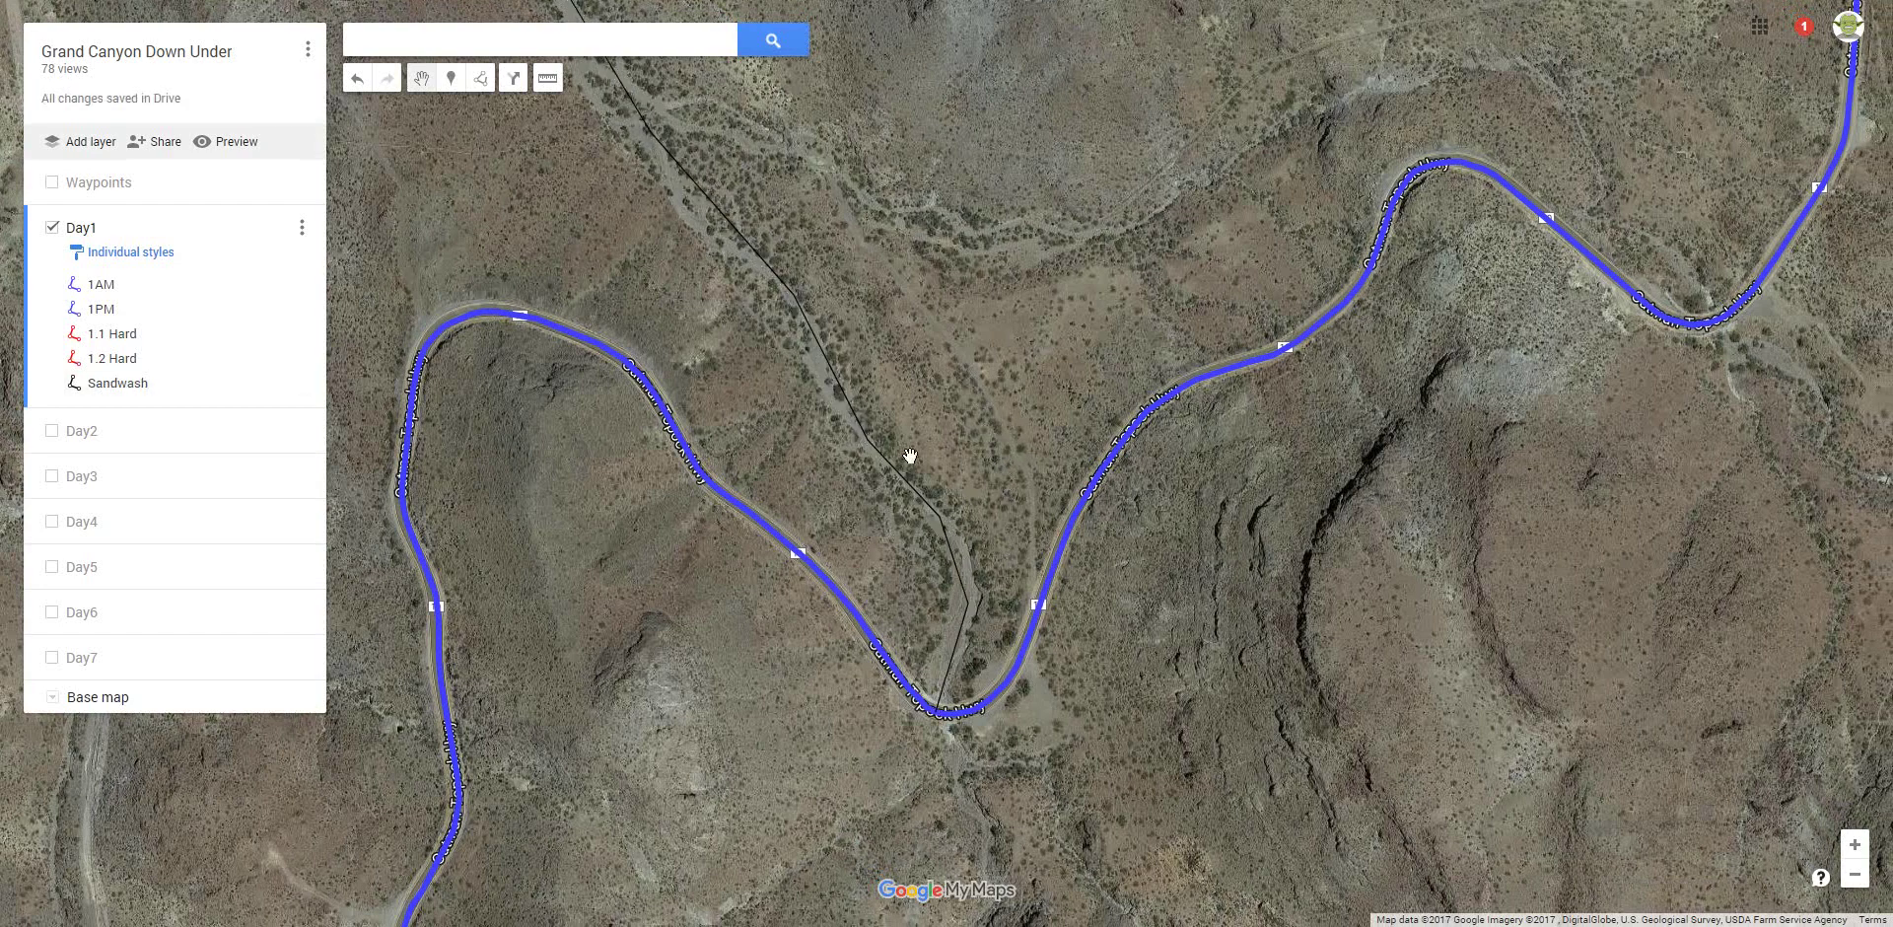
Style the Sandwash line dark red with a thicker line width.
{"action": "left_click", "coordinate": [116, 386]}
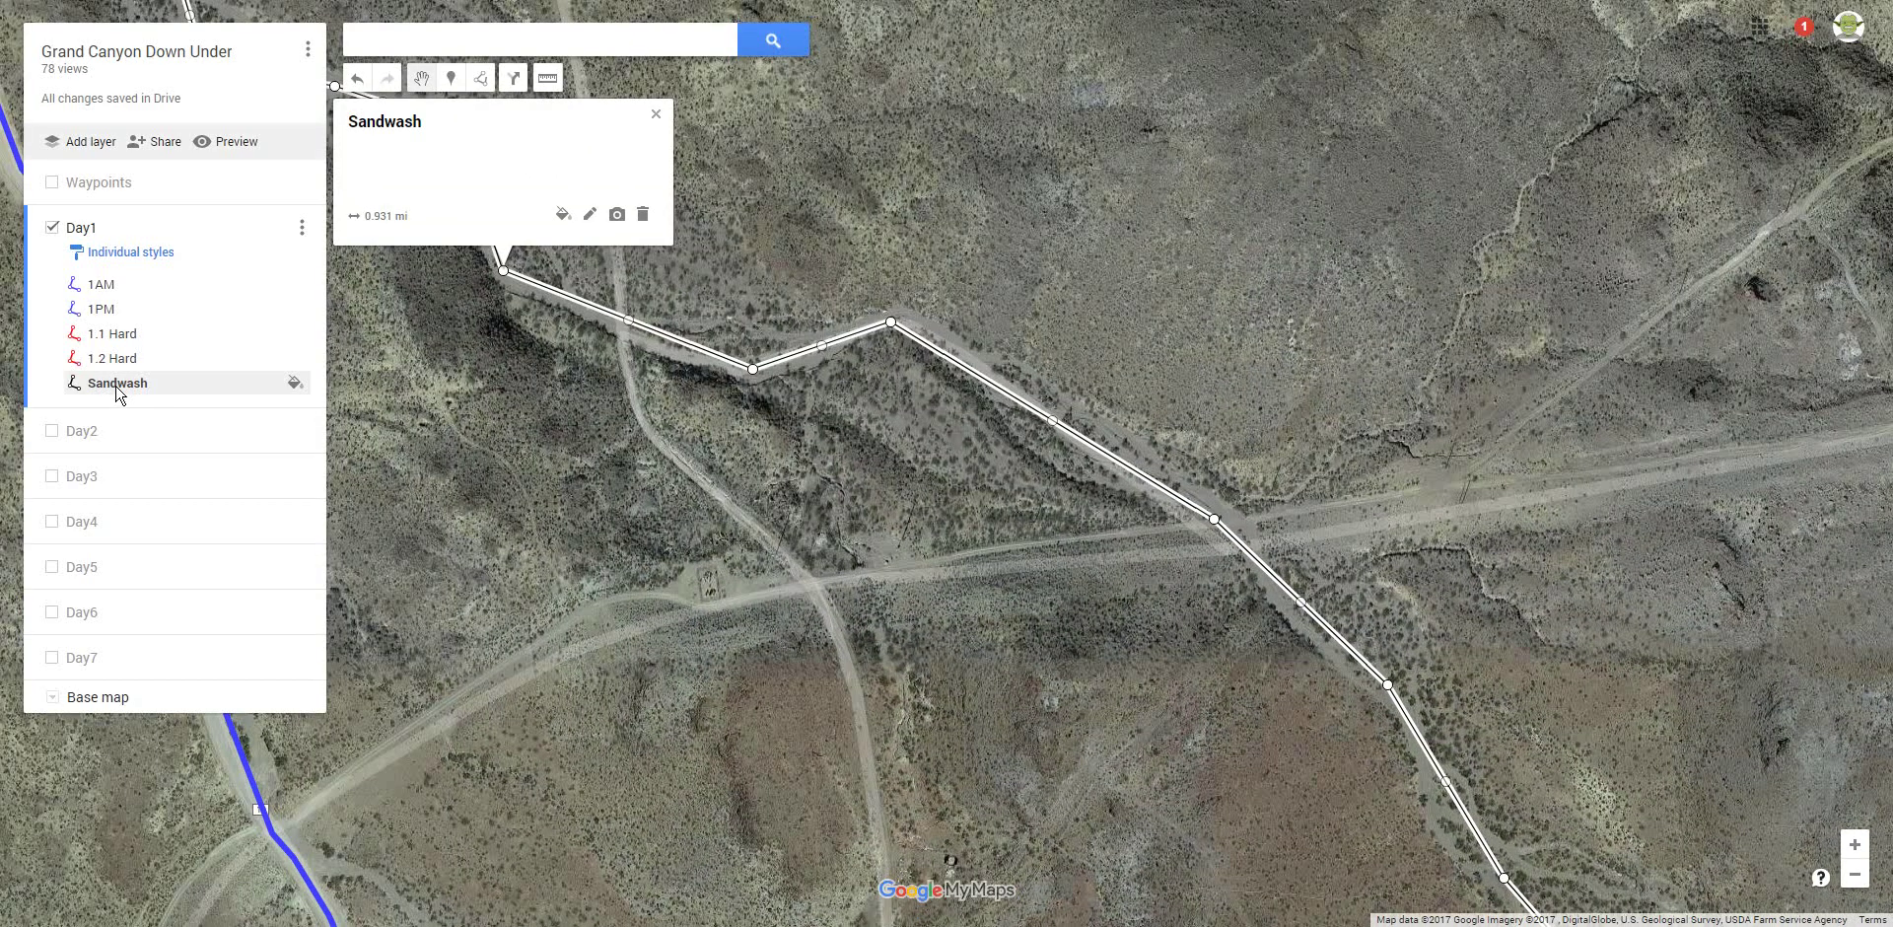
{"action": "left_click", "coordinate": [561, 213]}
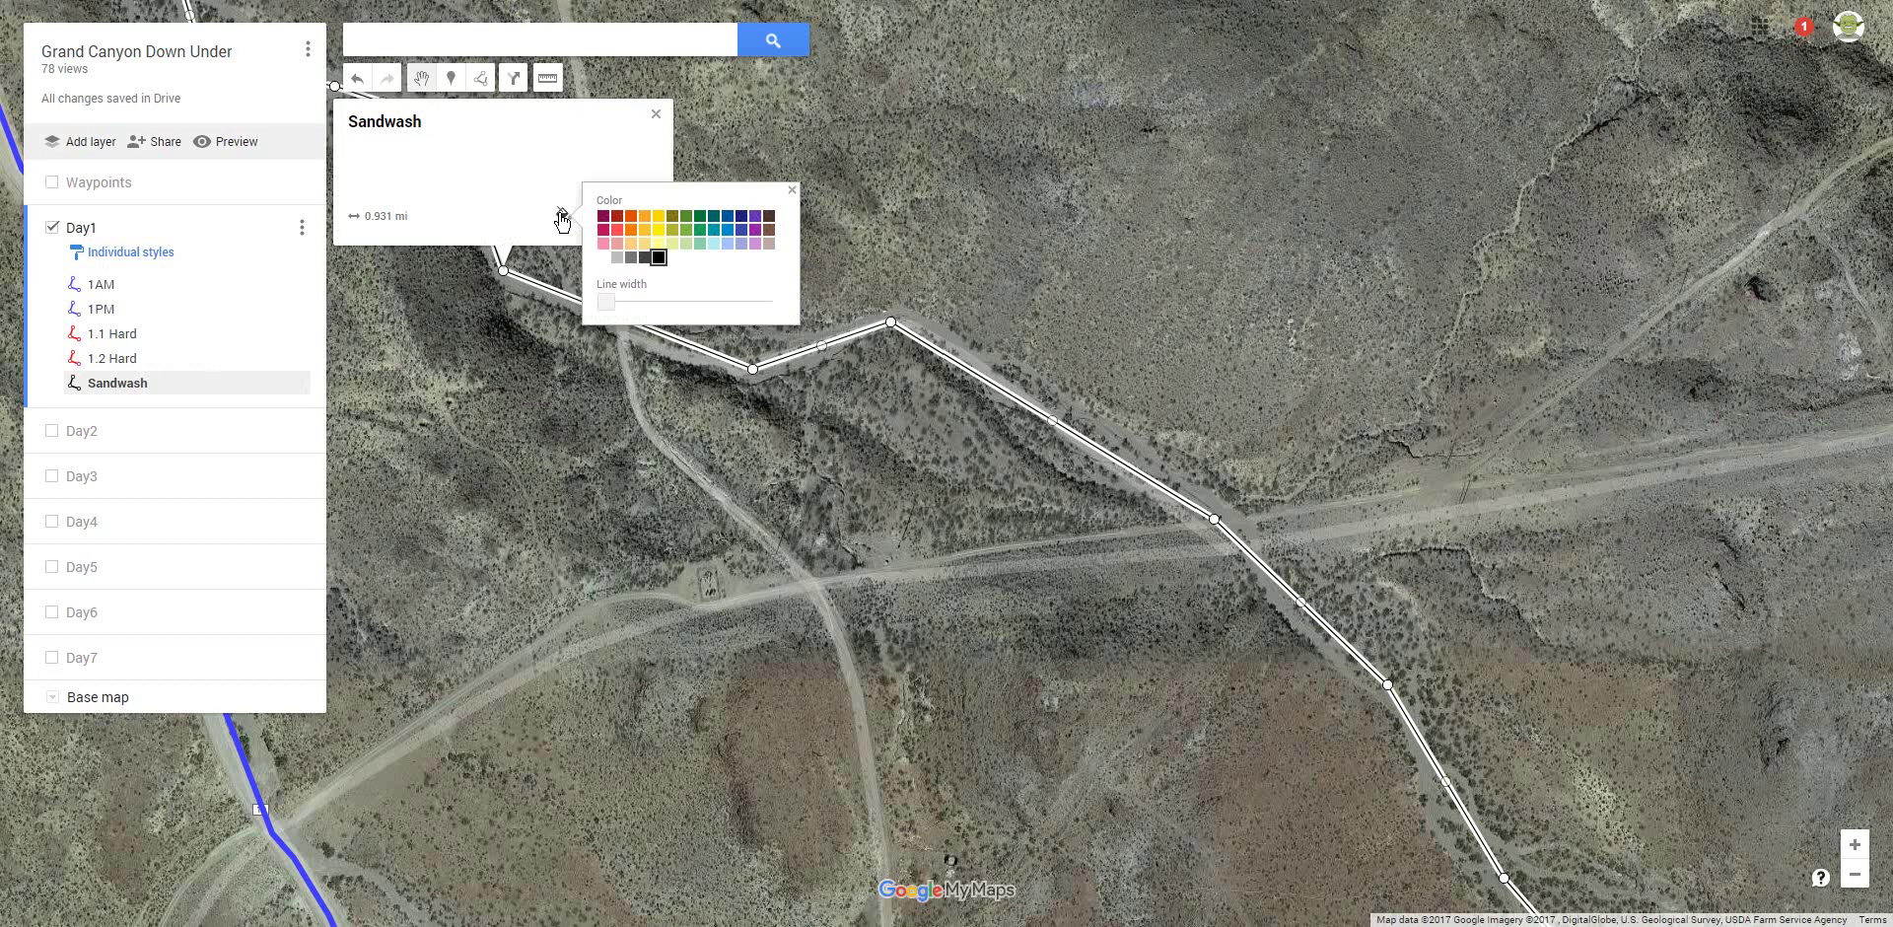
{"action": "left_click", "coordinate": [623, 226]}
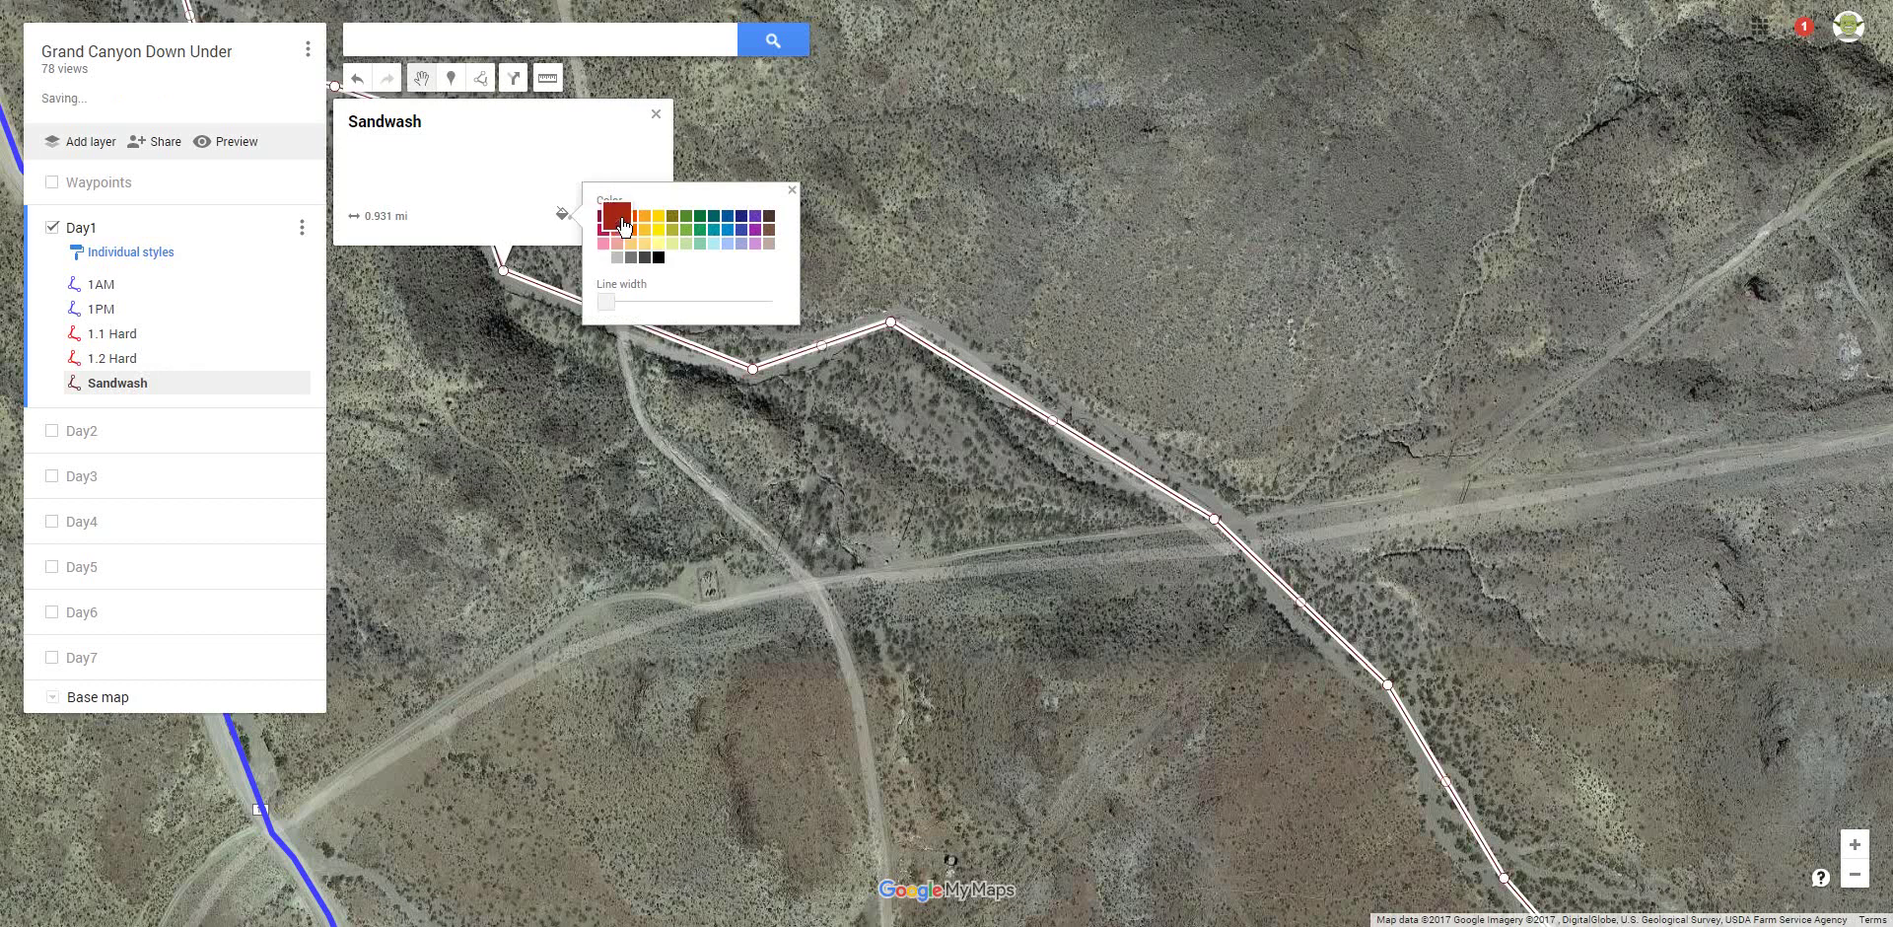
{"action": "left_click_drag", "start_coordinate": [609, 309], "coordinate": [634, 307]}
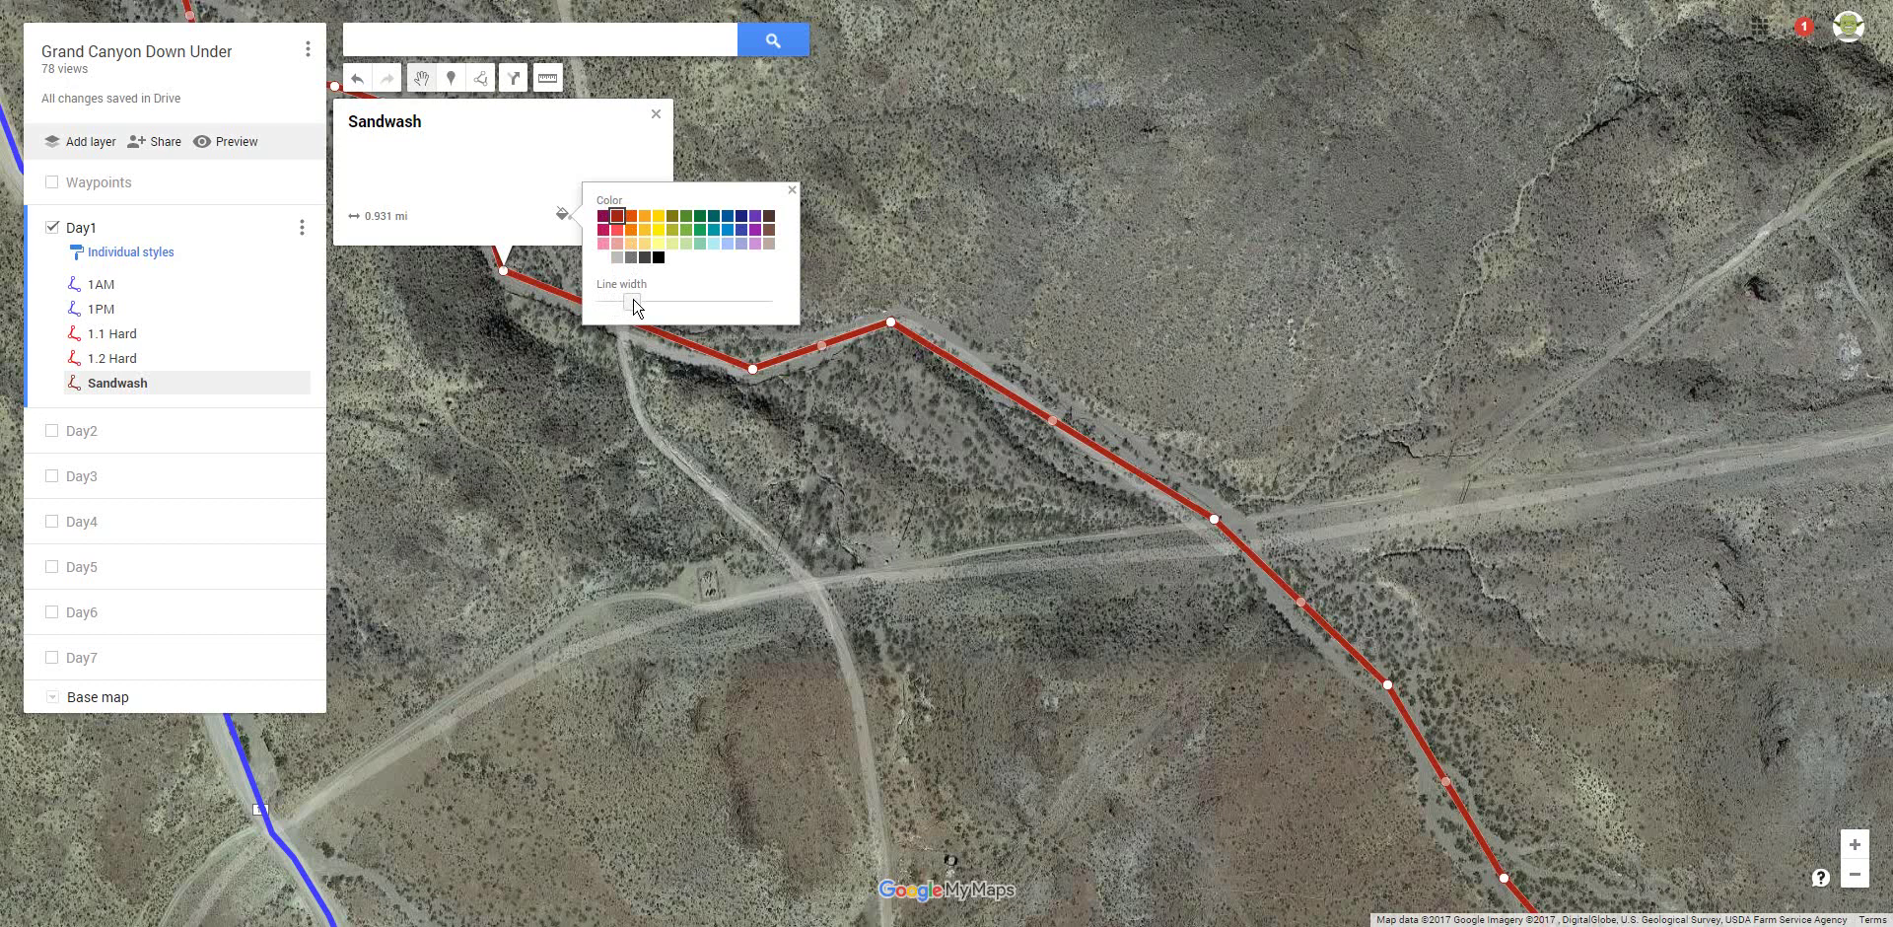
{"action": "left_click", "coordinate": [793, 192]}
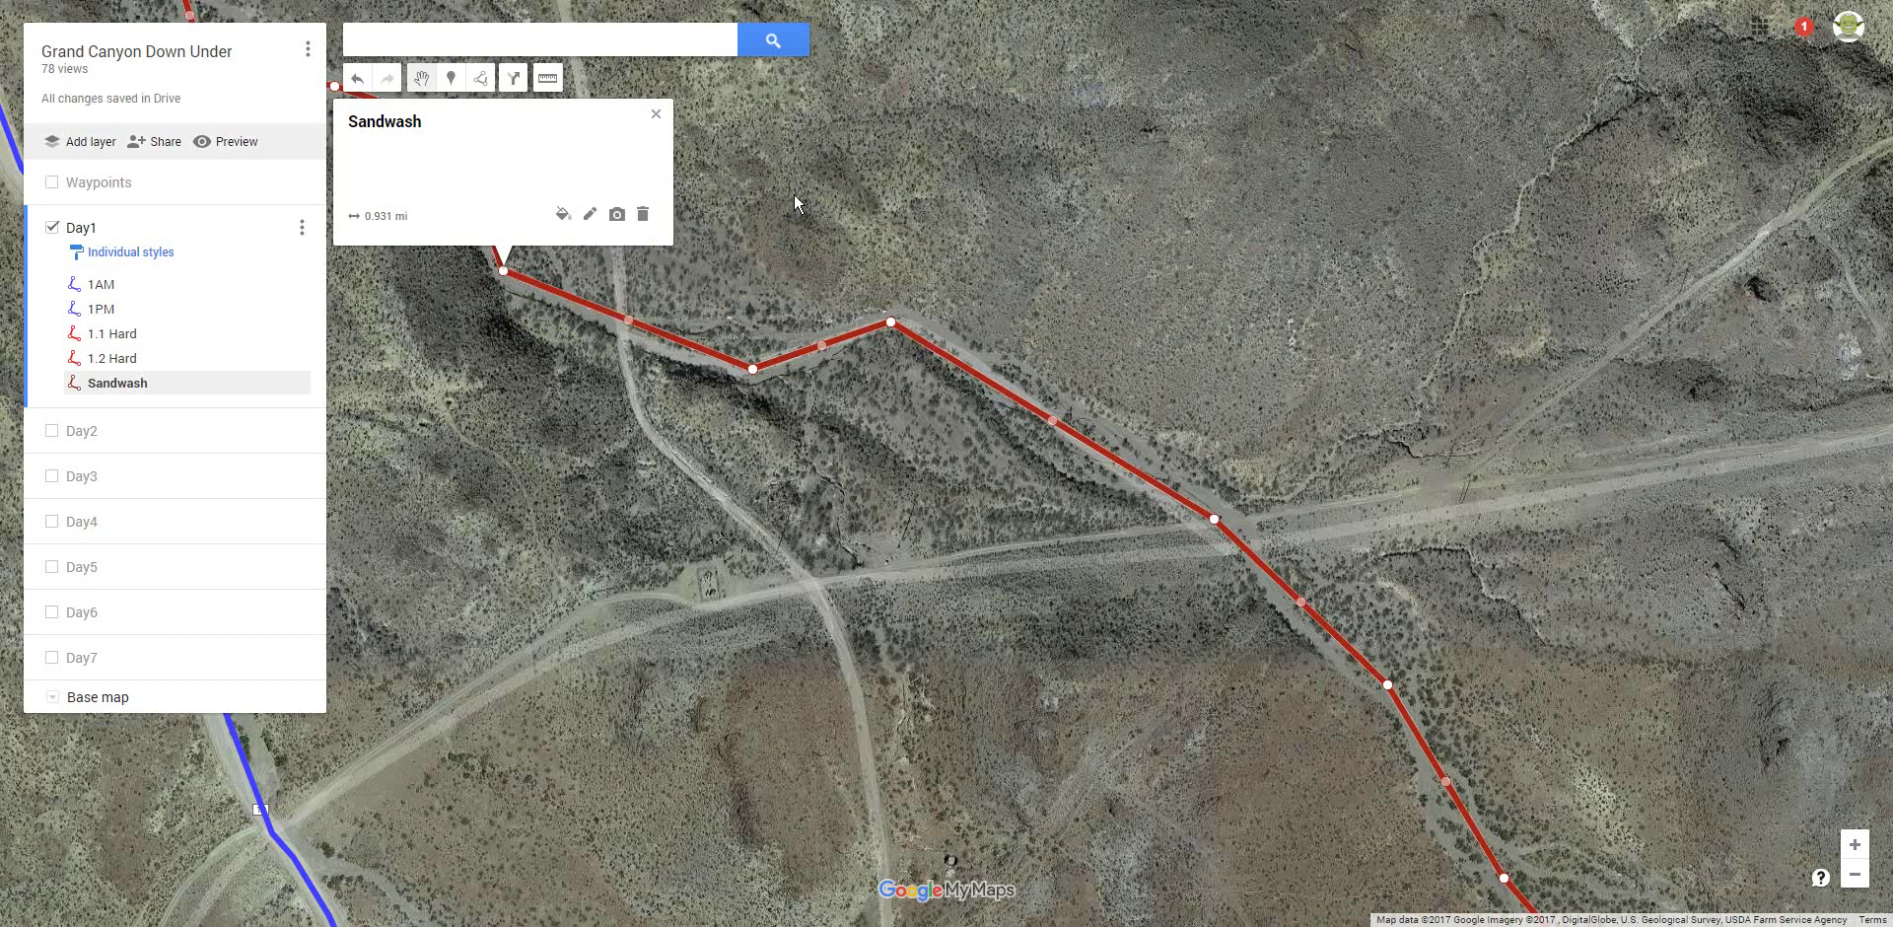
{"action": "left_click", "coordinate": [657, 115]}
Zoom out, deselect the red Sandwash line, and pan so it and the adjoining blue routes are visible.
{"action": "scroll", "coordinate": [768, 266], "scroll_direction": "down", "scroll_amount": 2}
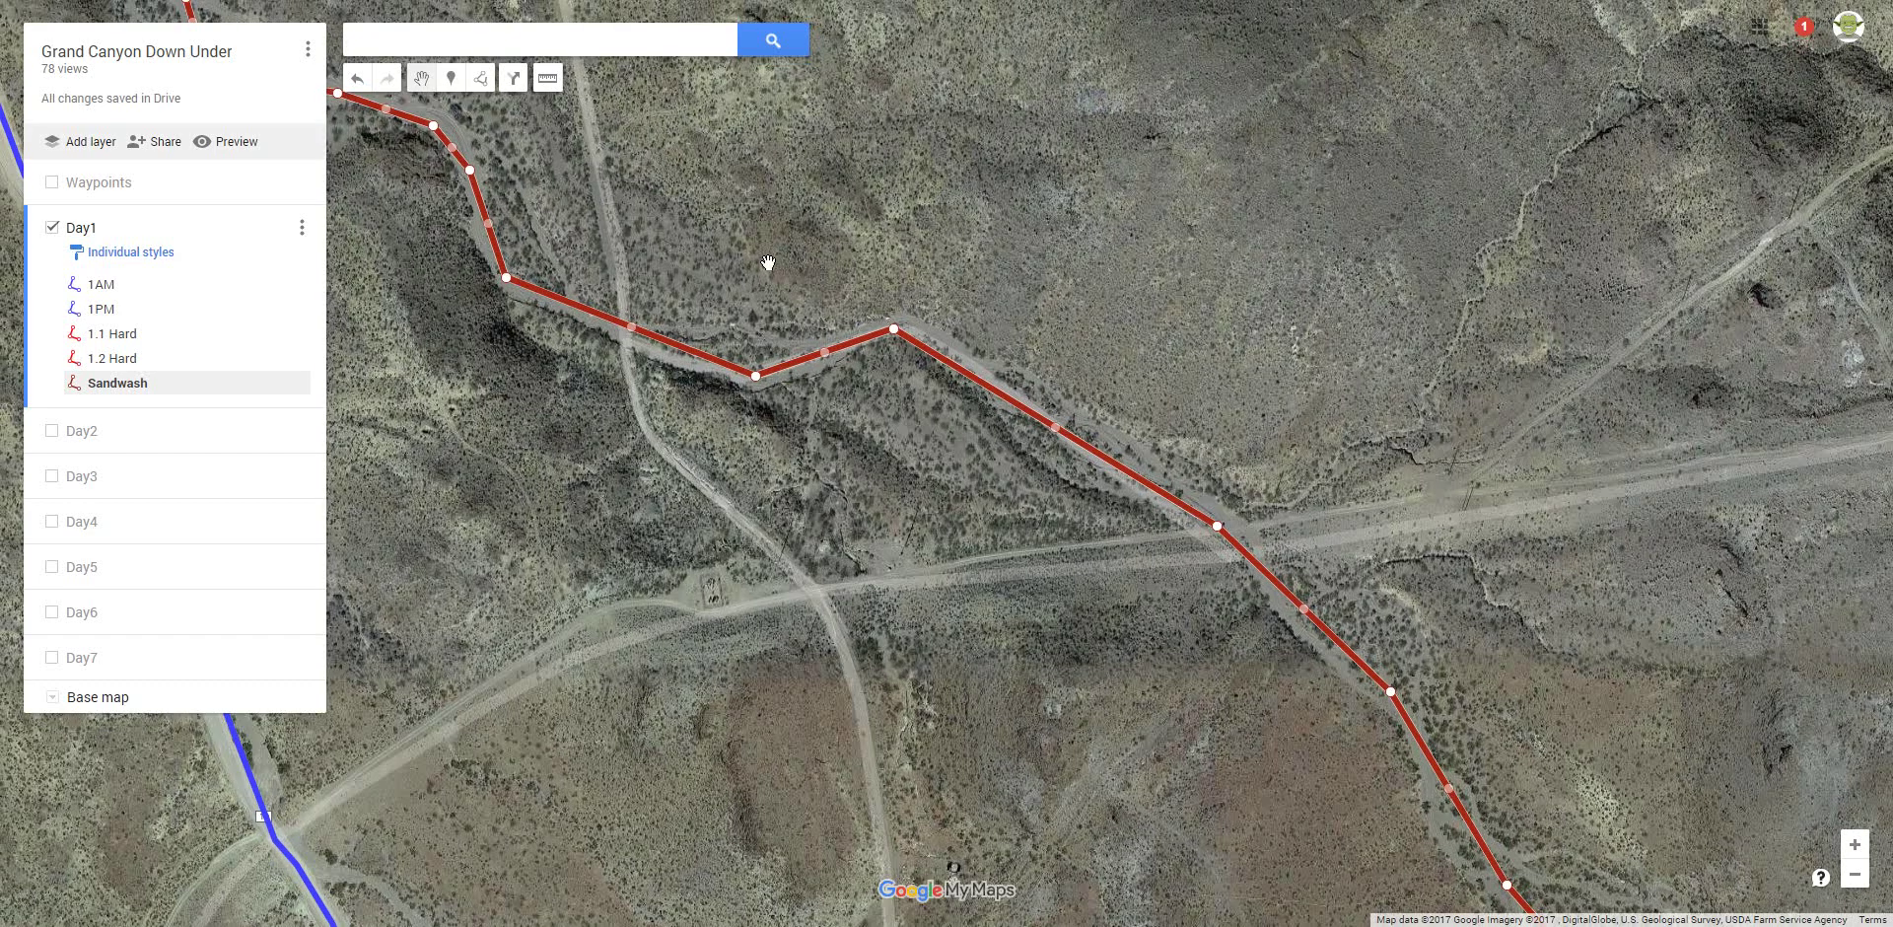
{"action": "scroll", "coordinate": [768, 266], "scroll_direction": "down", "scroll_amount": 1}
{"action": "left_click", "coordinate": [572, 511]}
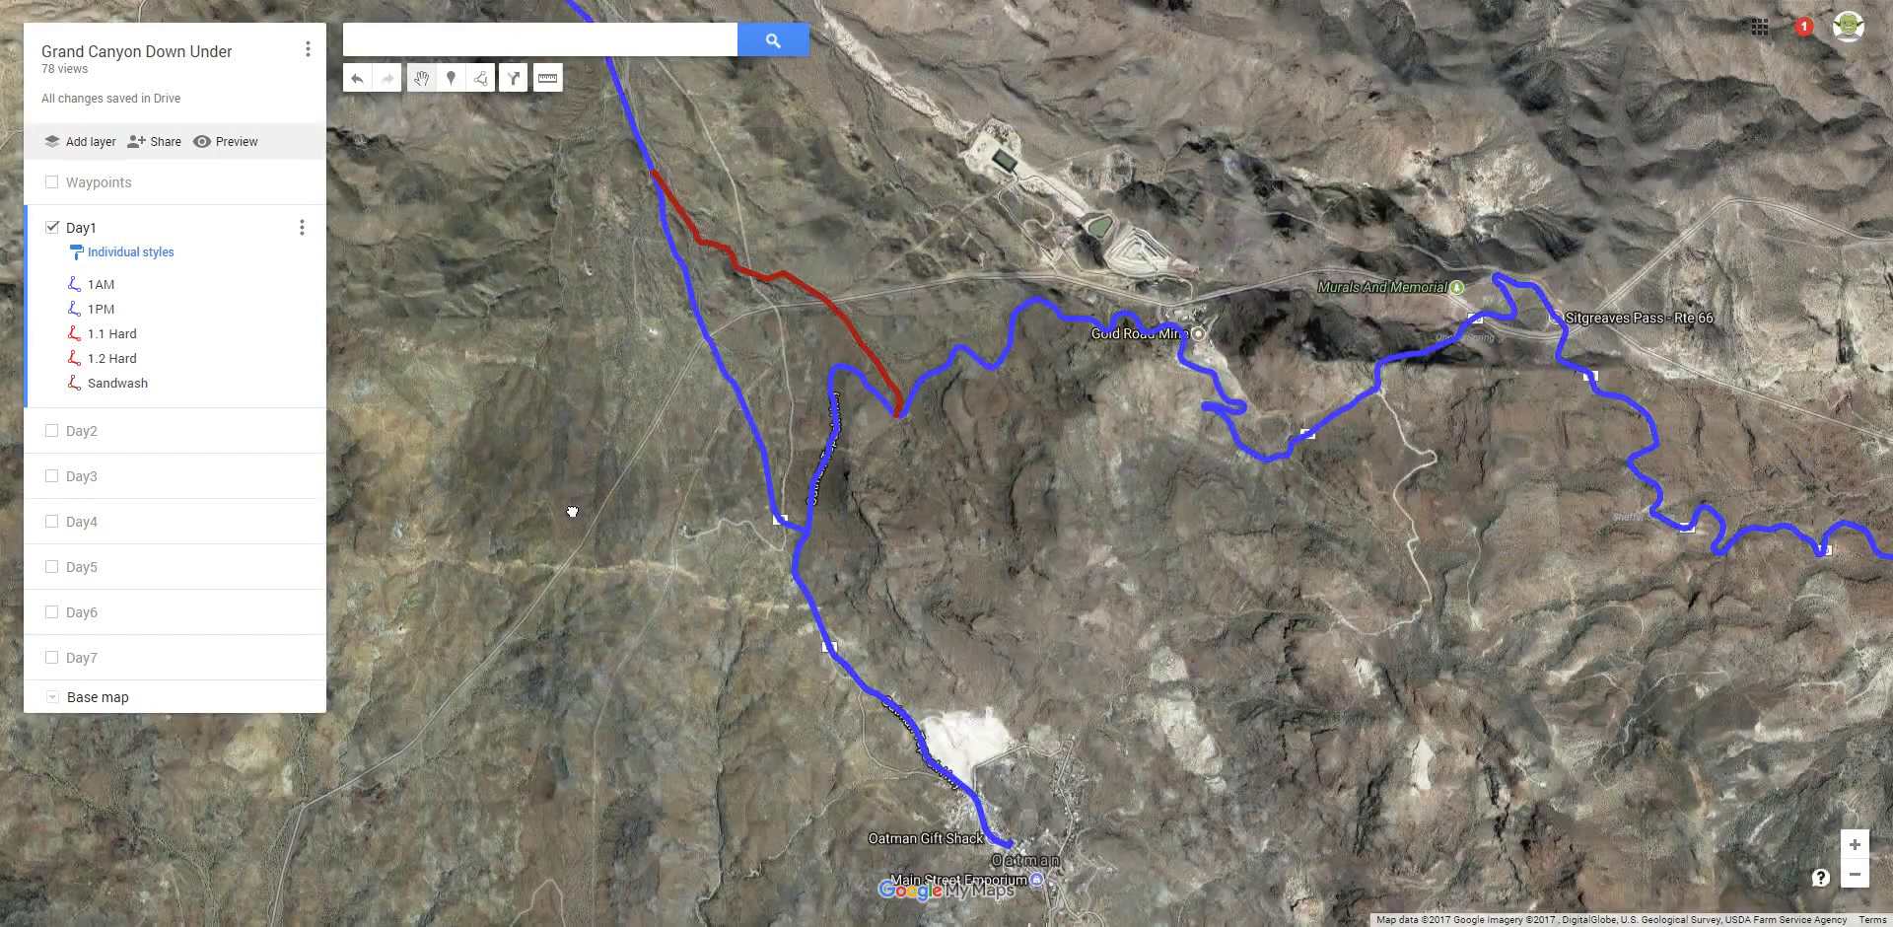
{"action": "left_click_drag", "start_coordinate": [556, 417], "coordinate": [549, 589]}
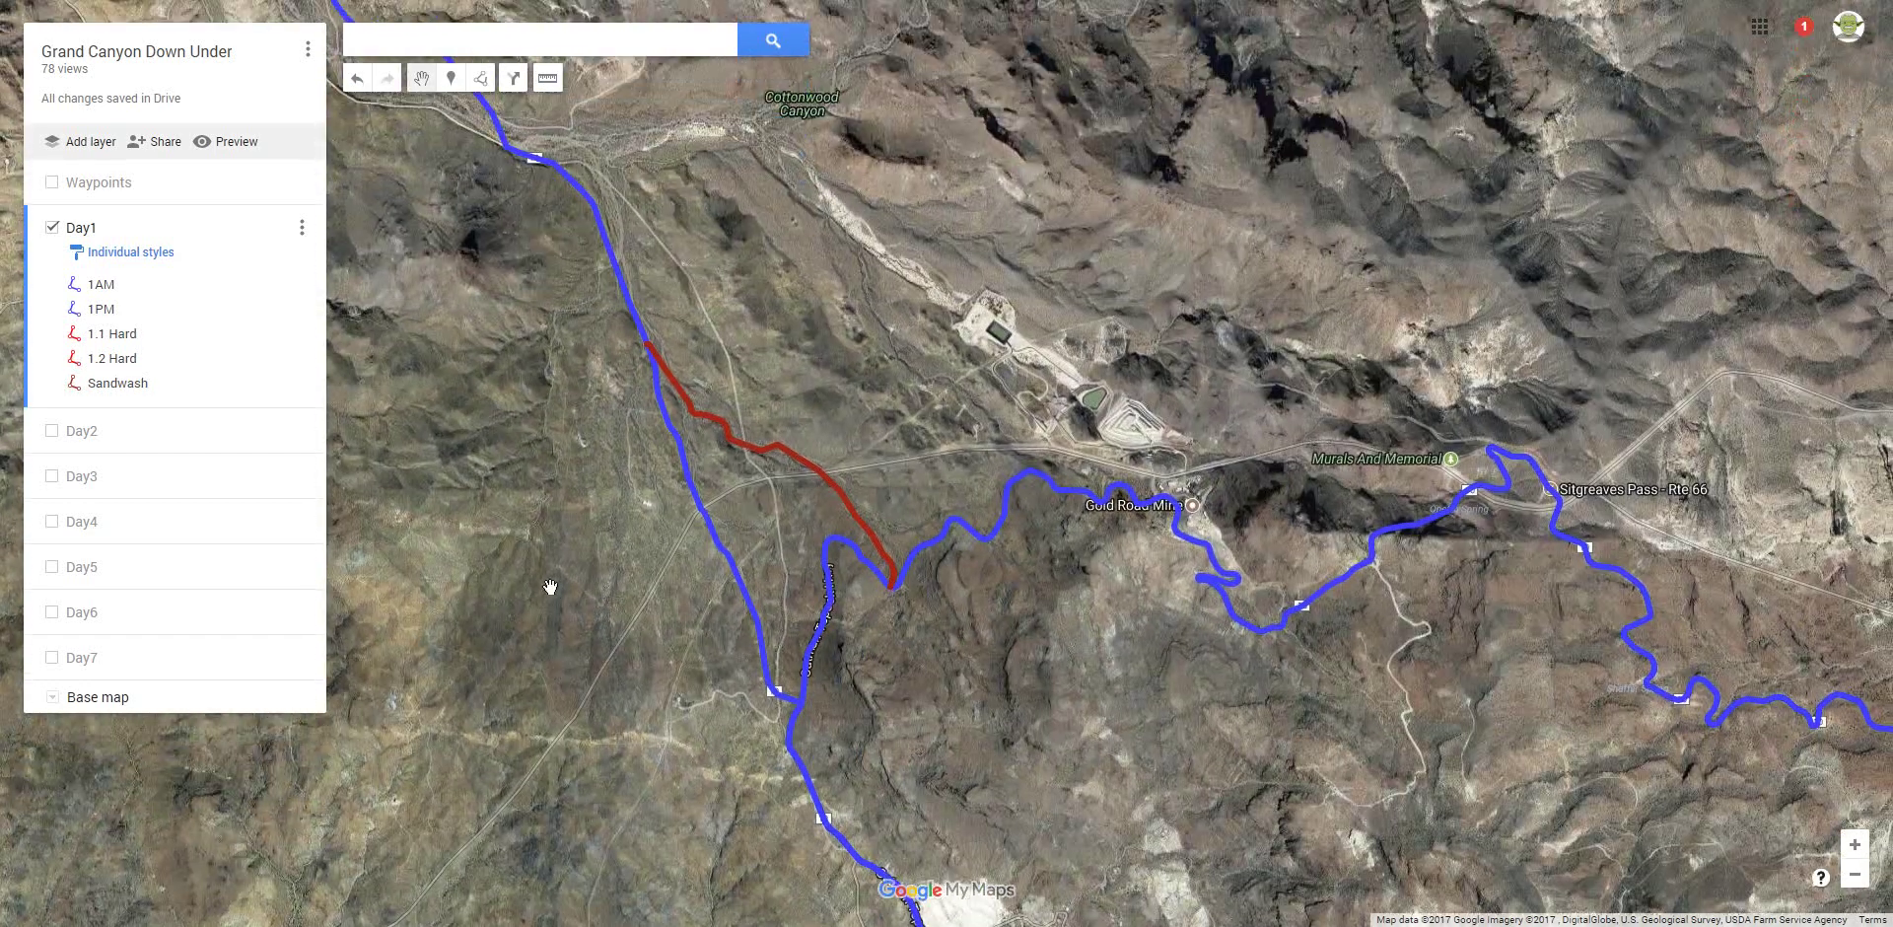